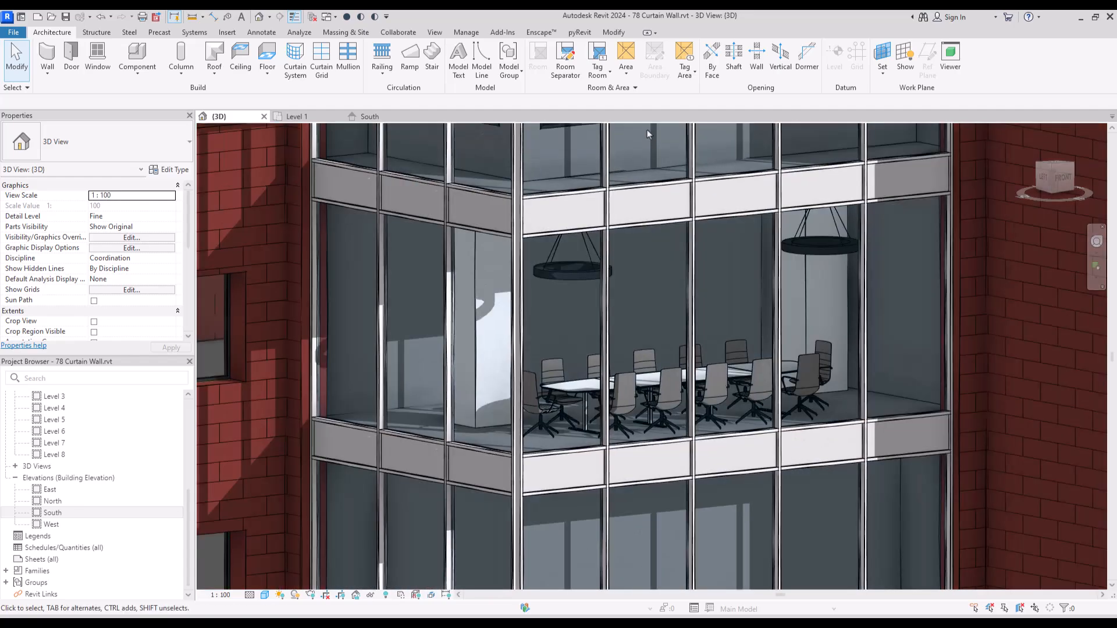
{"action": "middle_click_drag", "start_coordinate": [686, 407], "coordinate": [843, 343], "text": "shift"}
{"action": "mouse_move", "coordinate": [681, 372]}
{"action": "middle_mouse_down"}
{"action": "mouse_move", "coordinate": [709, 195]}
{"action": "mouse_move", "coordinate": [675, 421]}
{"action": "mouse_move", "coordinate": [573, 429]}
{"action": "mouse_move", "coordinate": [663, 413]}
{"action": "middle_mouse_up"}
{"action": "scroll", "coordinate": [709, 195], "scroll_direction": "up", "scroll_amount": 3}
{"action": "scroll", "coordinate": [709, 195], "scroll_direction": "down", "scroll_amount": 2}
{"action": "scroll", "coordinate": [709, 195], "scroll_direction": "down", "scroll_amount": 3}
{"action": "left_click", "coordinate": [891, 302]}
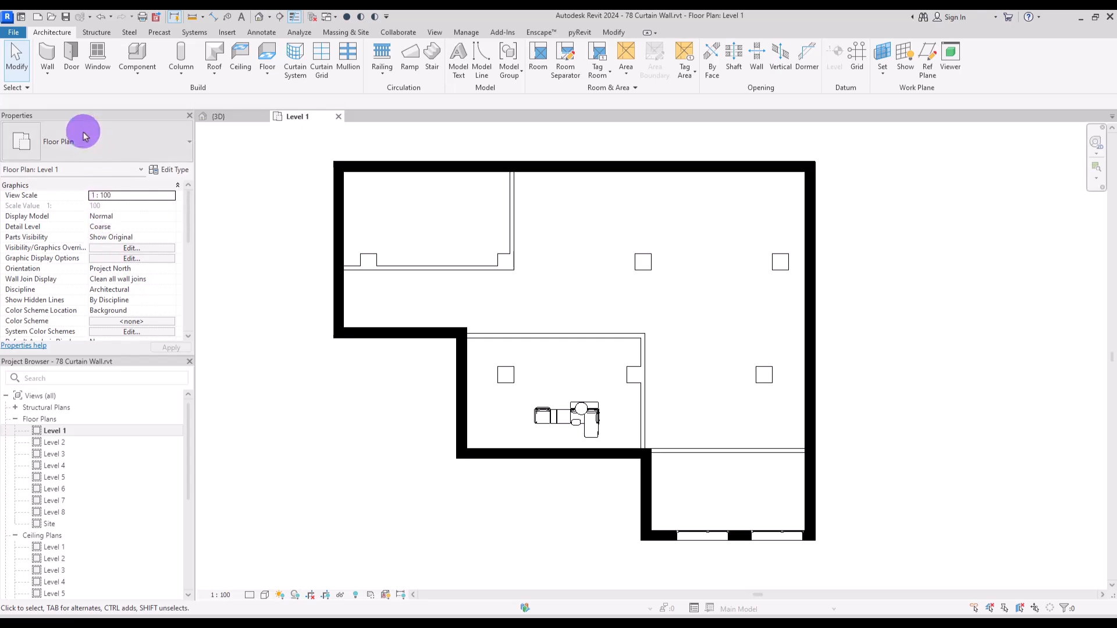
- On Level 1, draw a horizontal architectural wall of type Curtain Wall, about 7.6 m long, in the empty area east of the building
{"action": "left_click", "coordinate": [45, 75]}
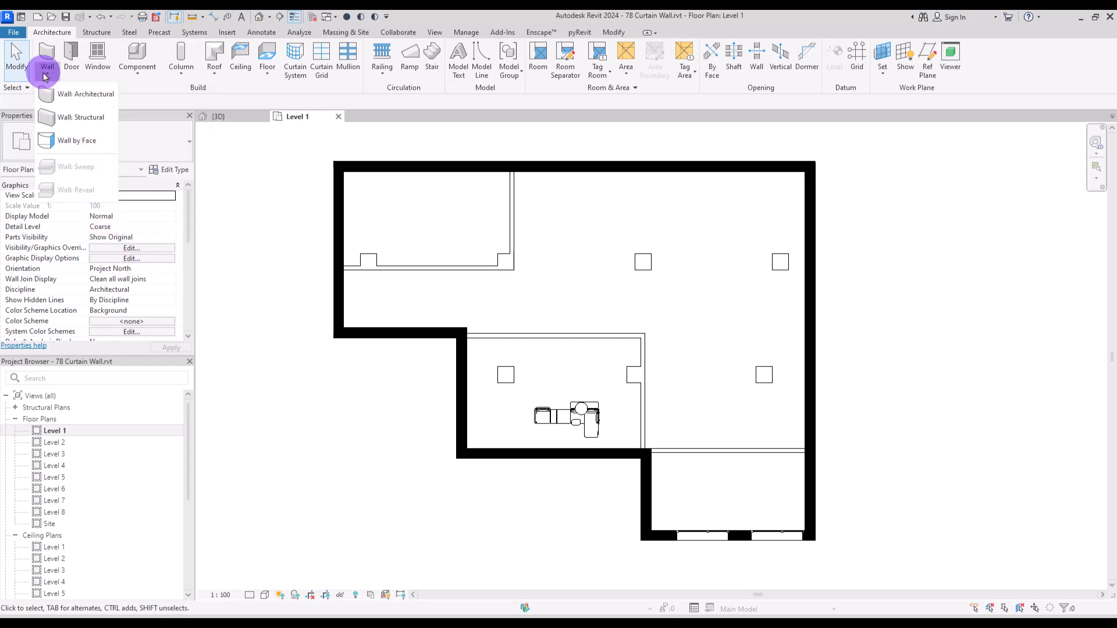
{"action": "left_click", "coordinate": [47, 92]}
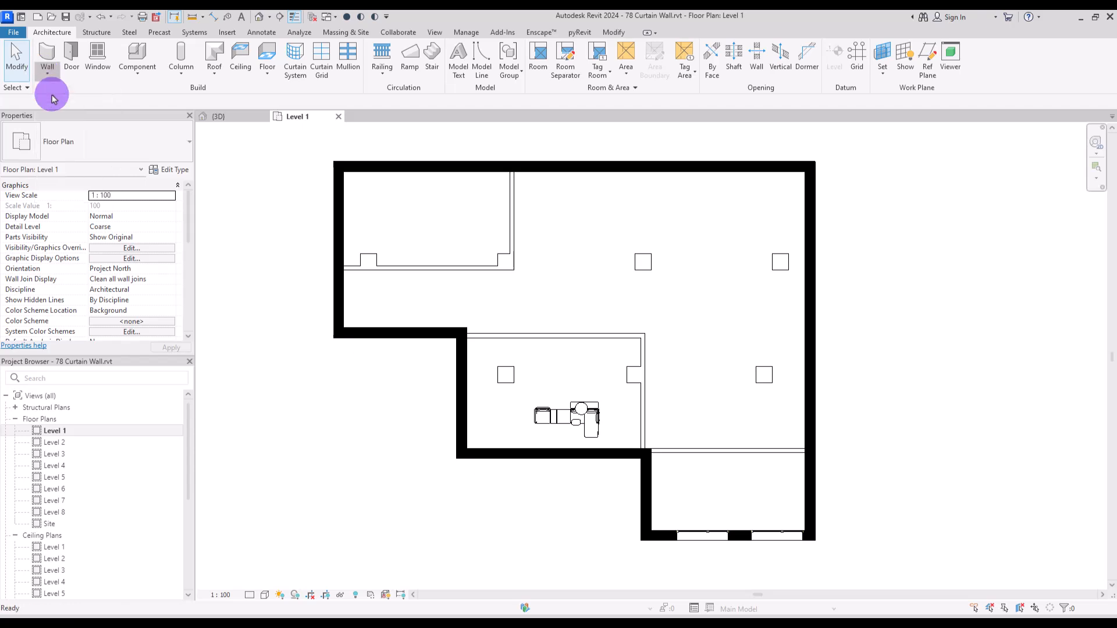
{"action": "left_click", "coordinate": [152, 153]}
{"action": "left_click_drag", "start_coordinate": [187, 286], "coordinate": [184, 324]}
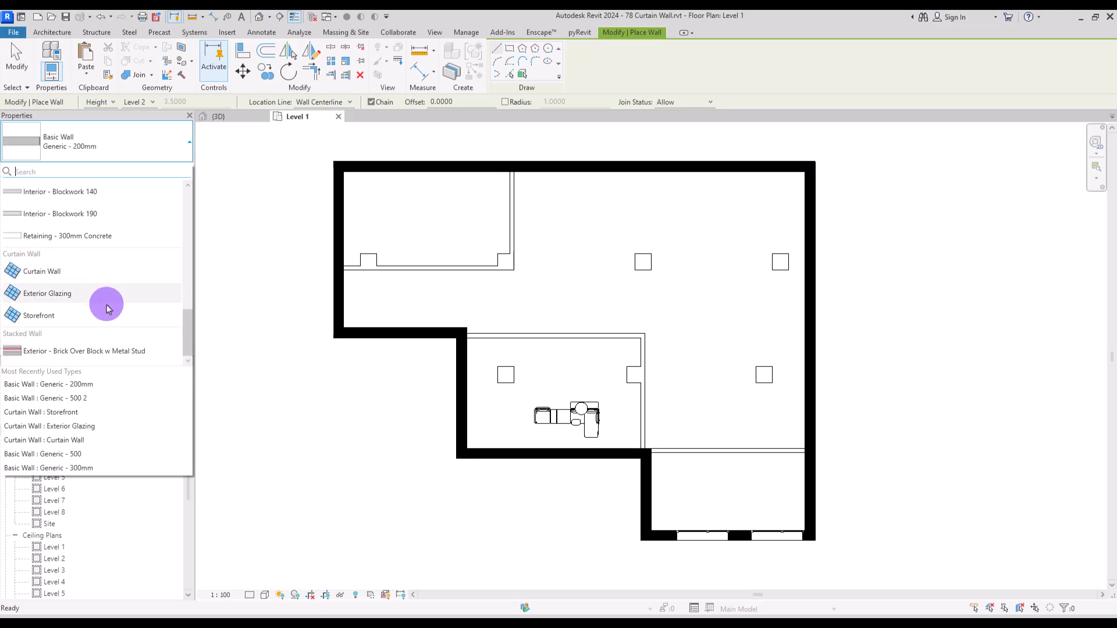
{"action": "left_click", "coordinate": [69, 274]}
{"action": "middle_click_drag", "start_coordinate": [854, 328], "coordinate": [442, 334]}
{"action": "left_click", "coordinate": [610, 249]}
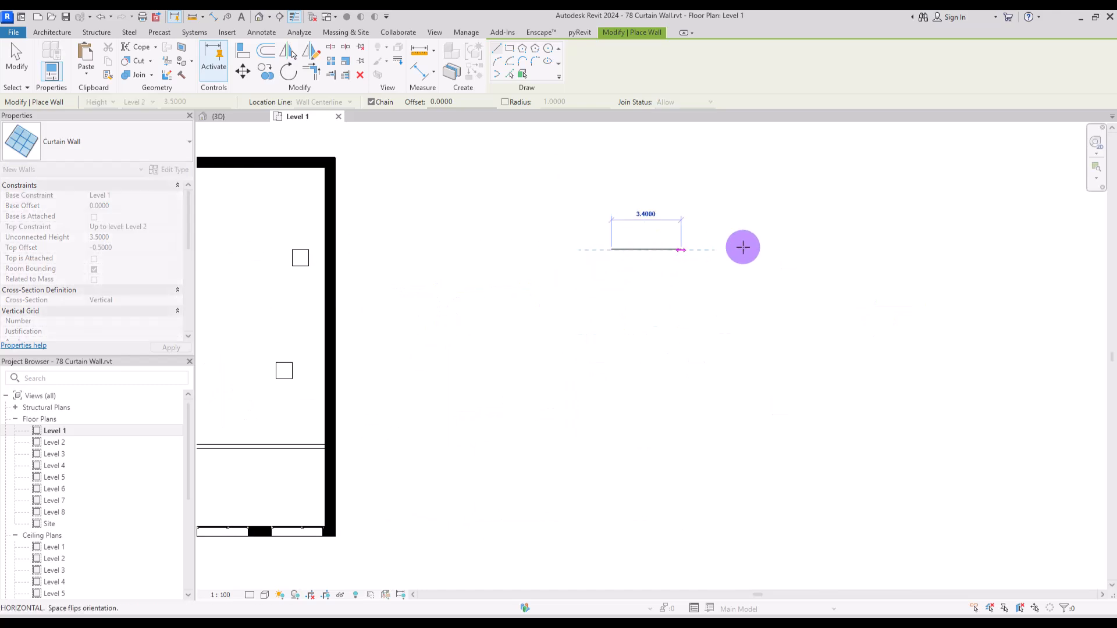
{"action": "left_click", "coordinate": [767, 249]}
{"action": "key", "text": "Escape"}
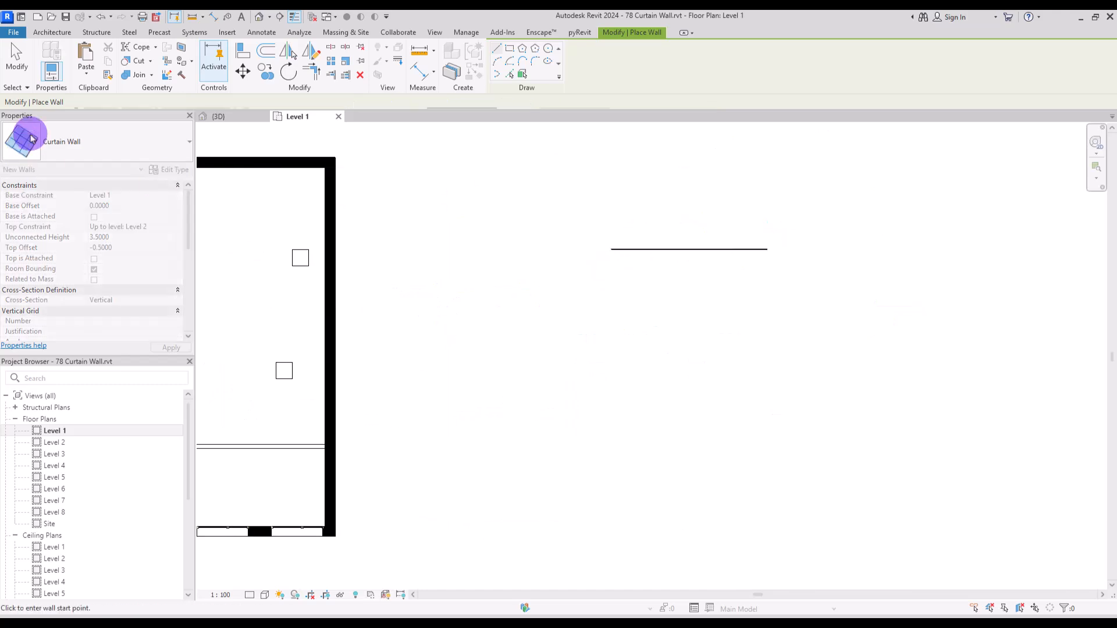
- Draw a parallel Exterior Glazing curtain wall about 8.6 m long, south of the first one and shifted east
{"action": "left_click", "coordinate": [89, 145]}
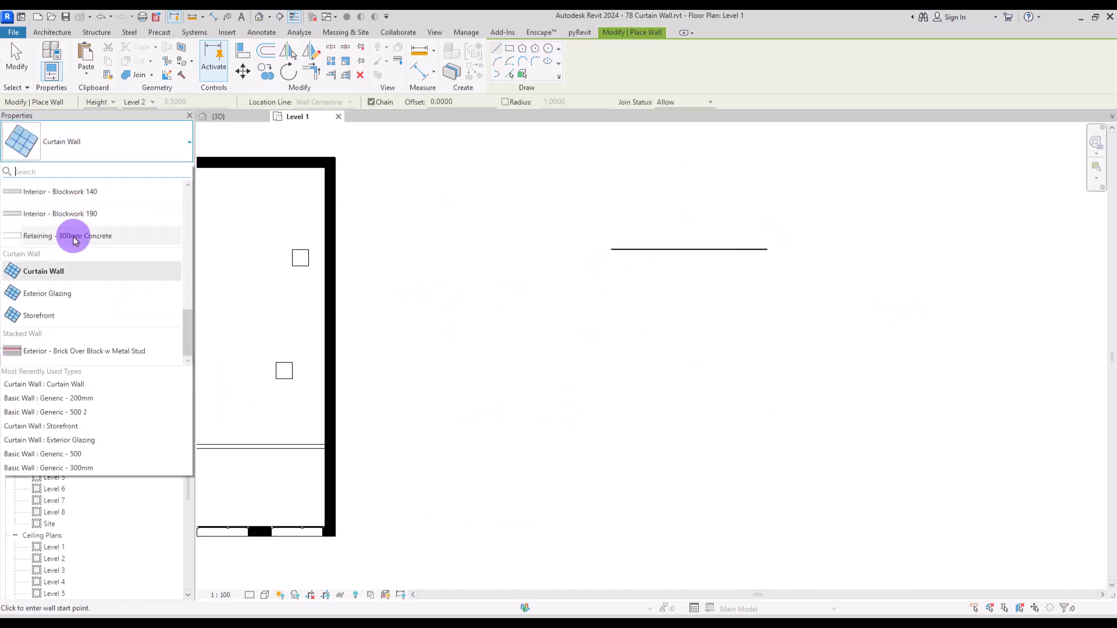
{"action": "left_click", "coordinate": [70, 294]}
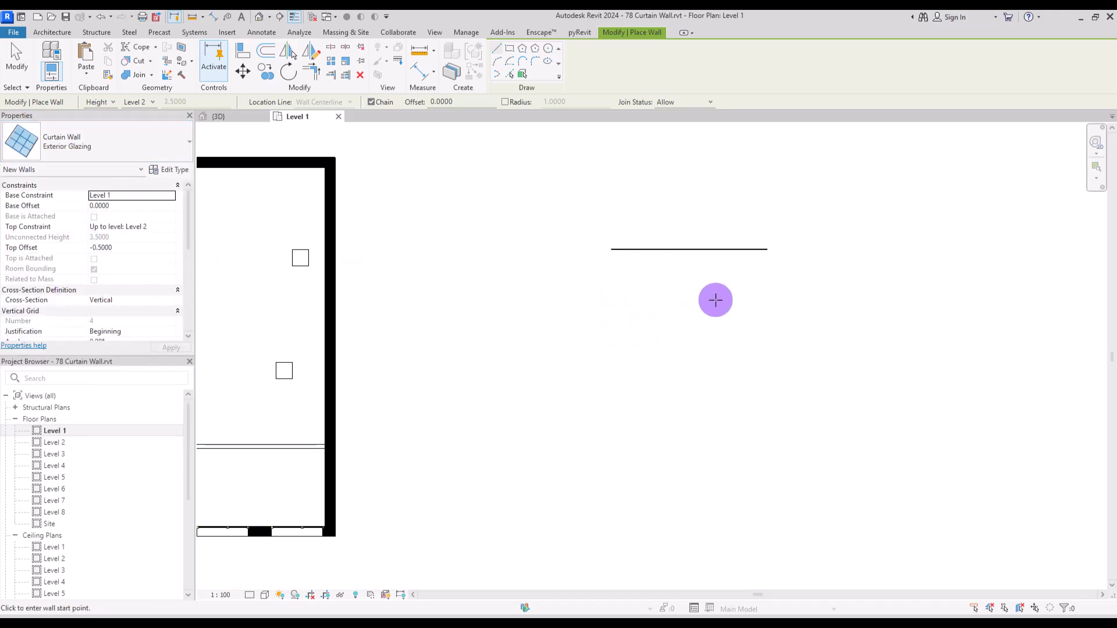
{"action": "left_click", "coordinate": [703, 317]}
{"action": "left_click", "coordinate": [878, 317]}
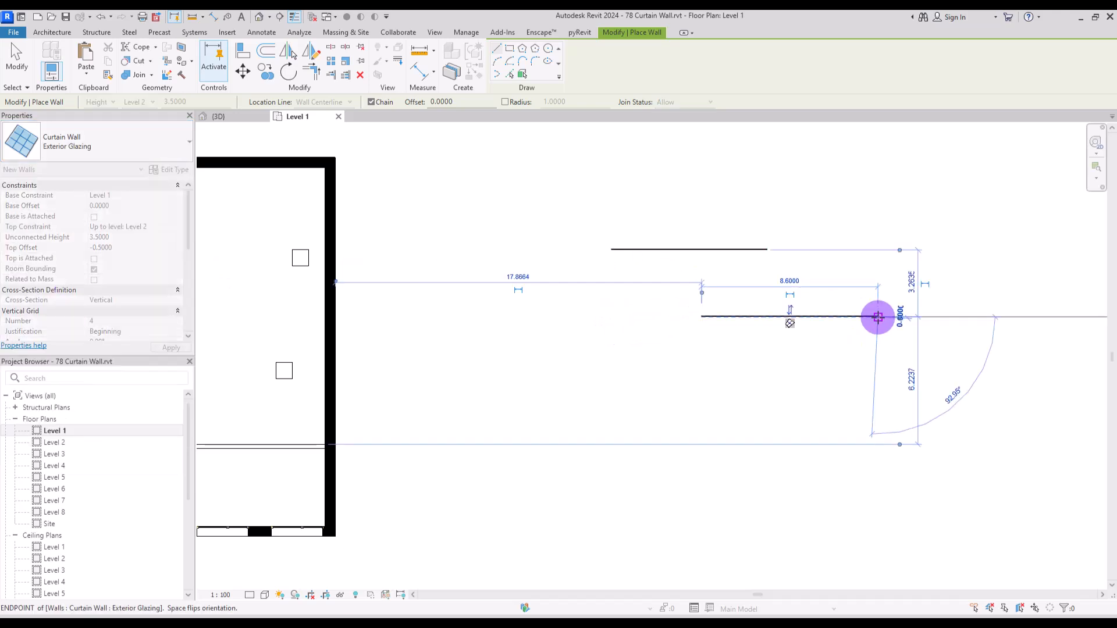
{"action": "key", "text": "Escape"}
- Draw a third parallel wall about 7 m long with the Storefront type and show the 3D view
{"action": "left_click", "coordinate": [110, 153]}
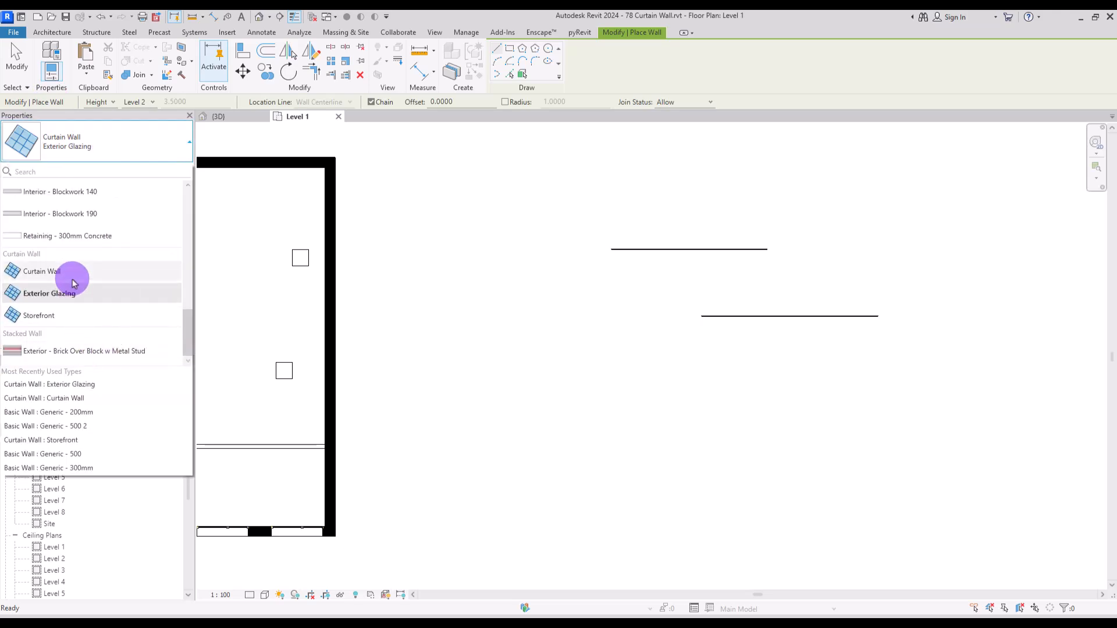
{"action": "left_click", "coordinate": [80, 322]}
{"action": "key", "text": "ctrl+Tab"}
- Select the Storefront, Exterior Glazing and plain Curtain Wall samples in turn to compare their grids, panels and mullions
{"action": "left_click", "coordinate": [837, 307]}
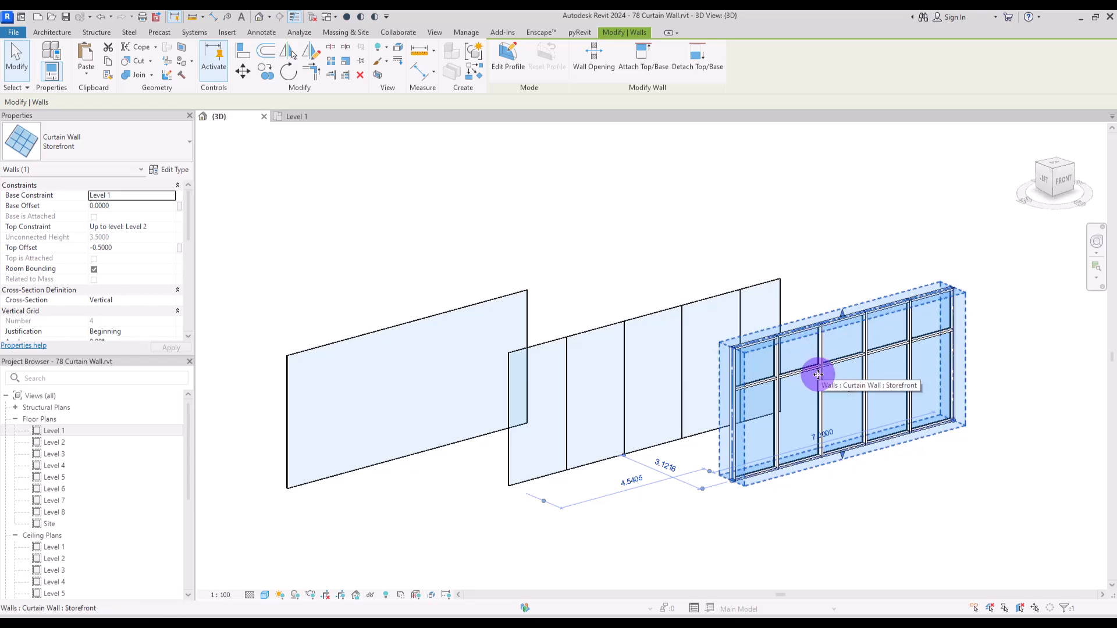
{"action": "left_click", "coordinate": [633, 322]}
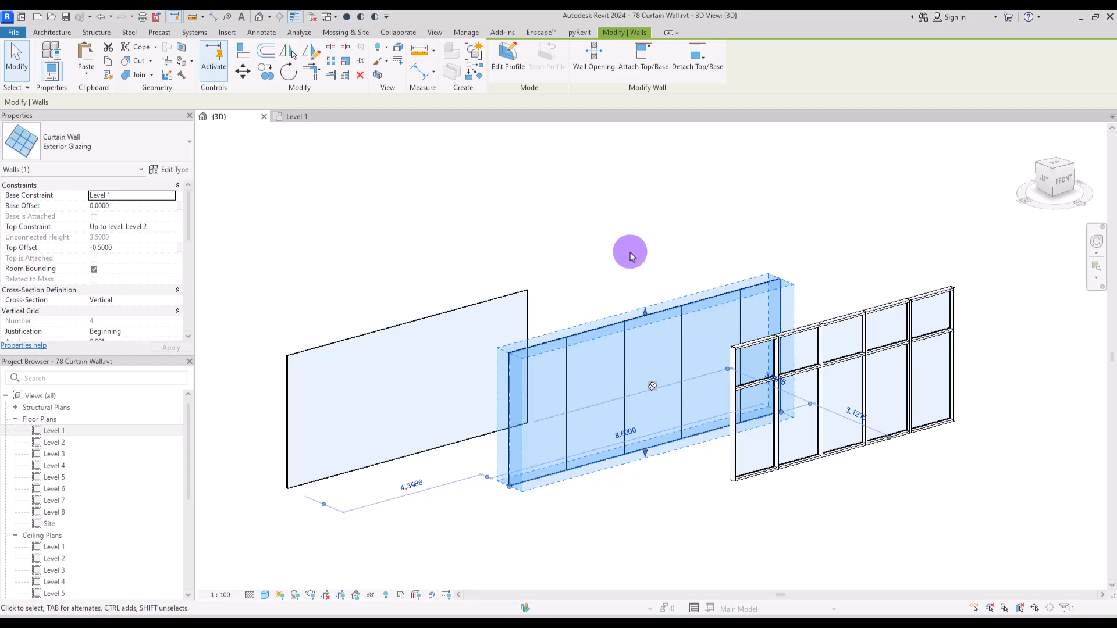
{"action": "left_click", "coordinate": [451, 303]}
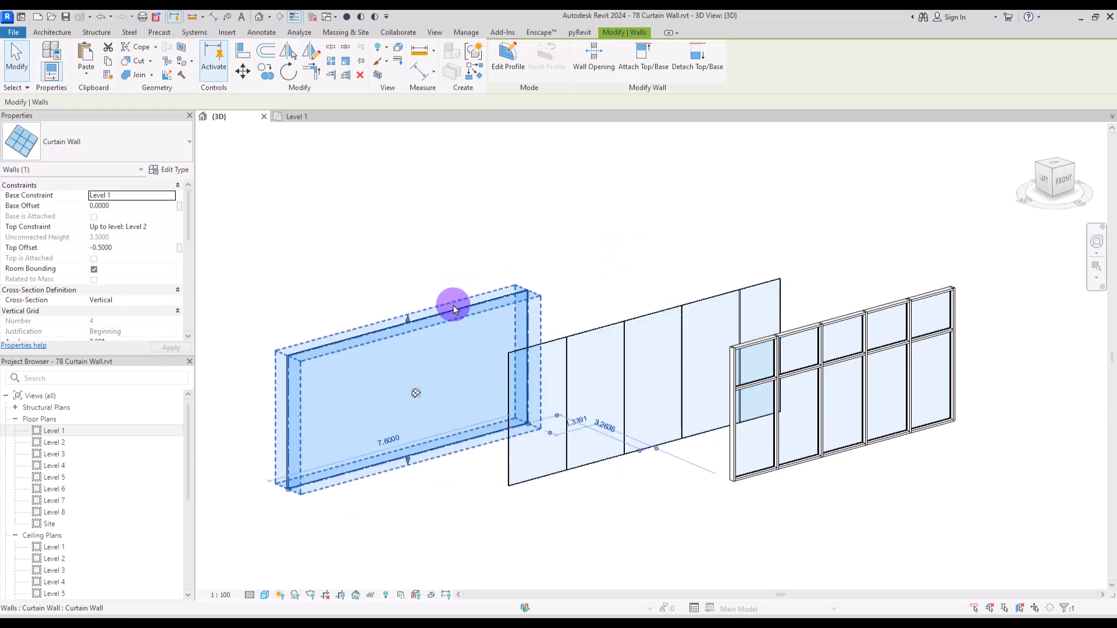
{"action": "left_click", "coordinate": [478, 243]}
{"action": "left_click", "coordinate": [458, 310]}
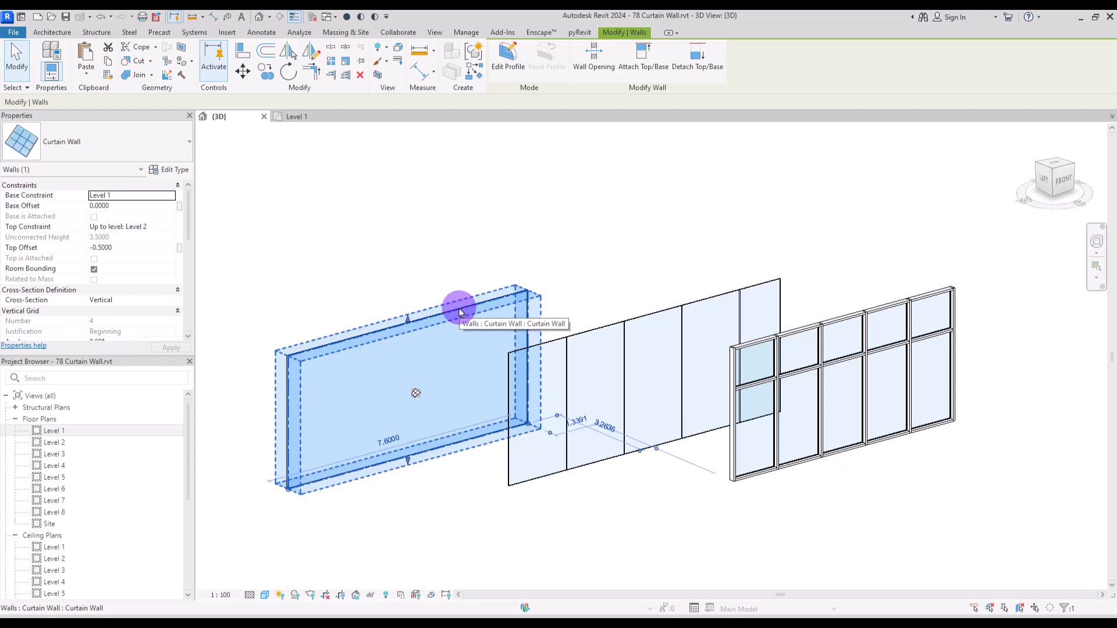
{"action": "left_click", "coordinate": [387, 227]}
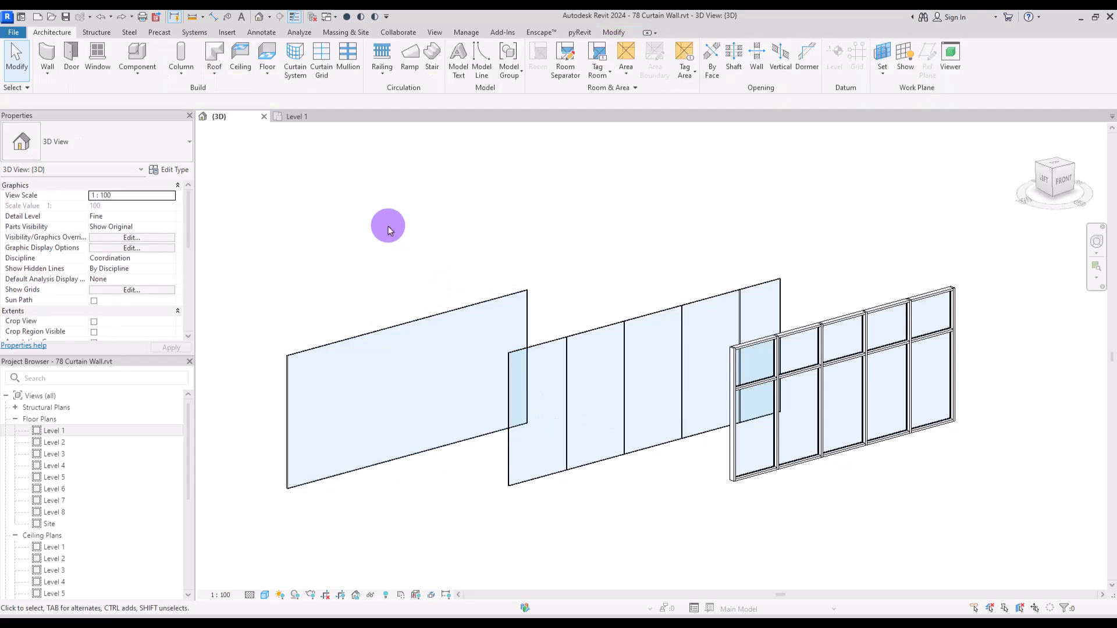
{"action": "left_click", "coordinate": [370, 343]}
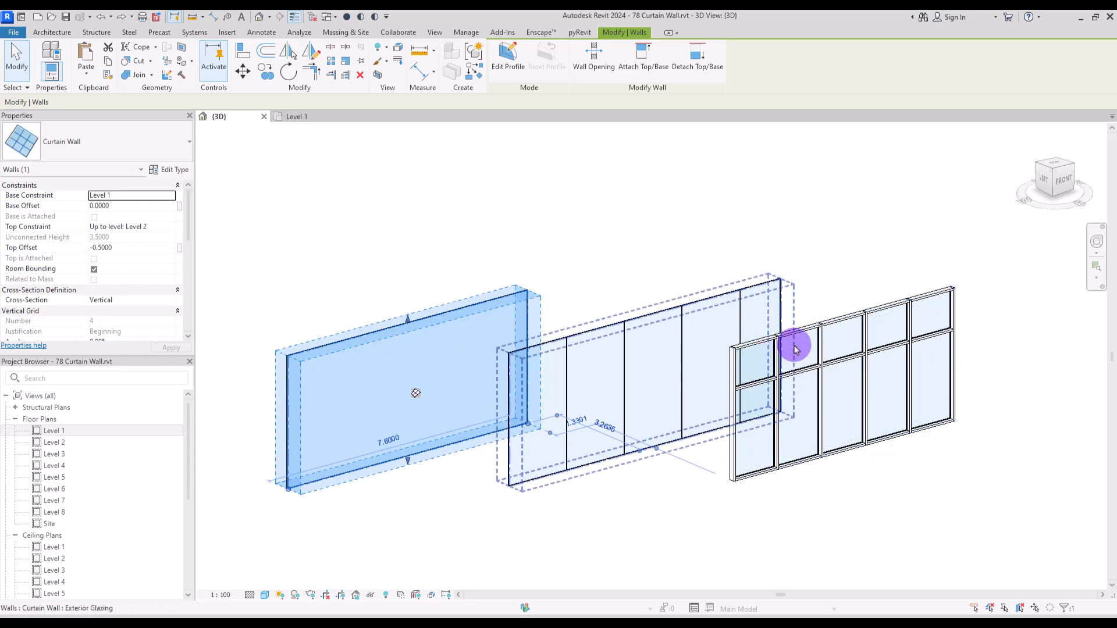
{"action": "left_click", "coordinate": [817, 325]}
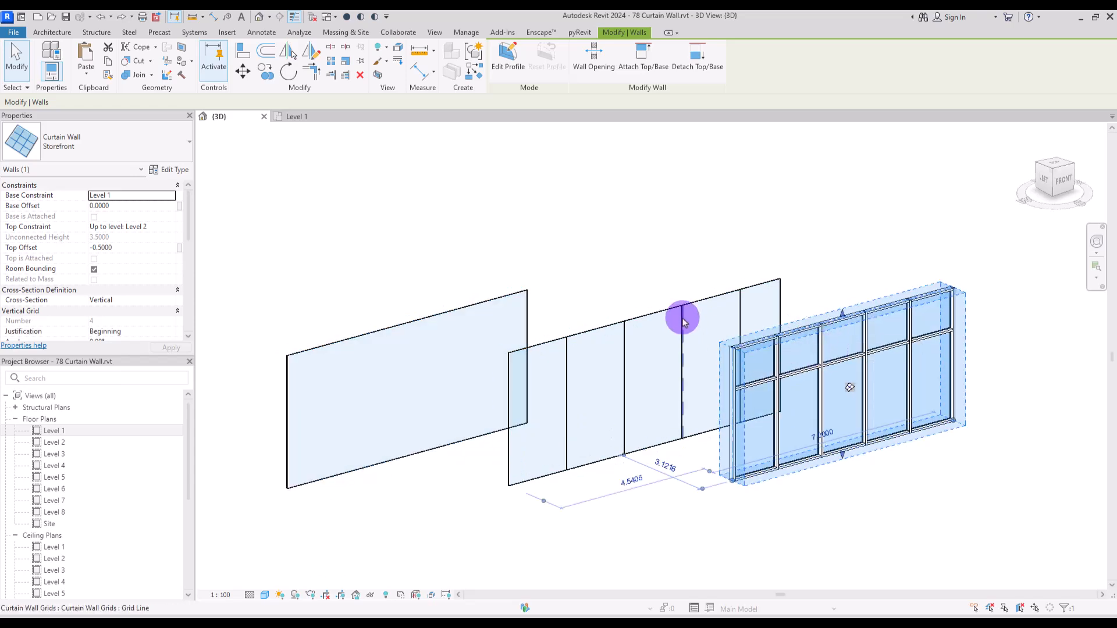
{"action": "left_click", "coordinate": [499, 298]}
{"action": "left_click", "coordinate": [452, 267]}
{"action": "left_click", "coordinate": [437, 317]}
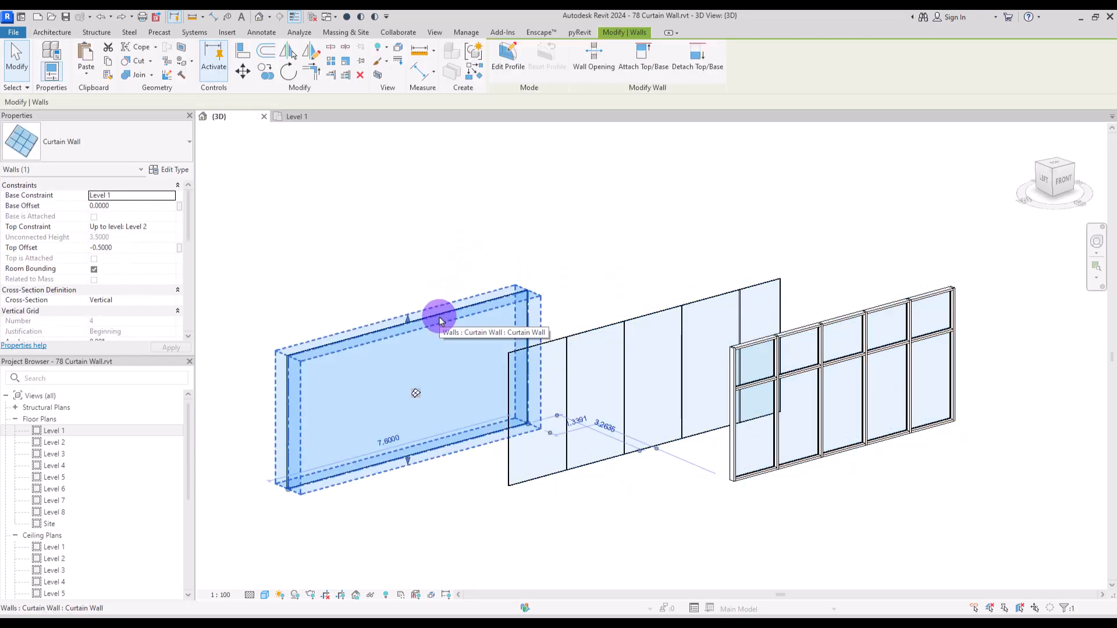
{"action": "left_click", "coordinate": [448, 251]}
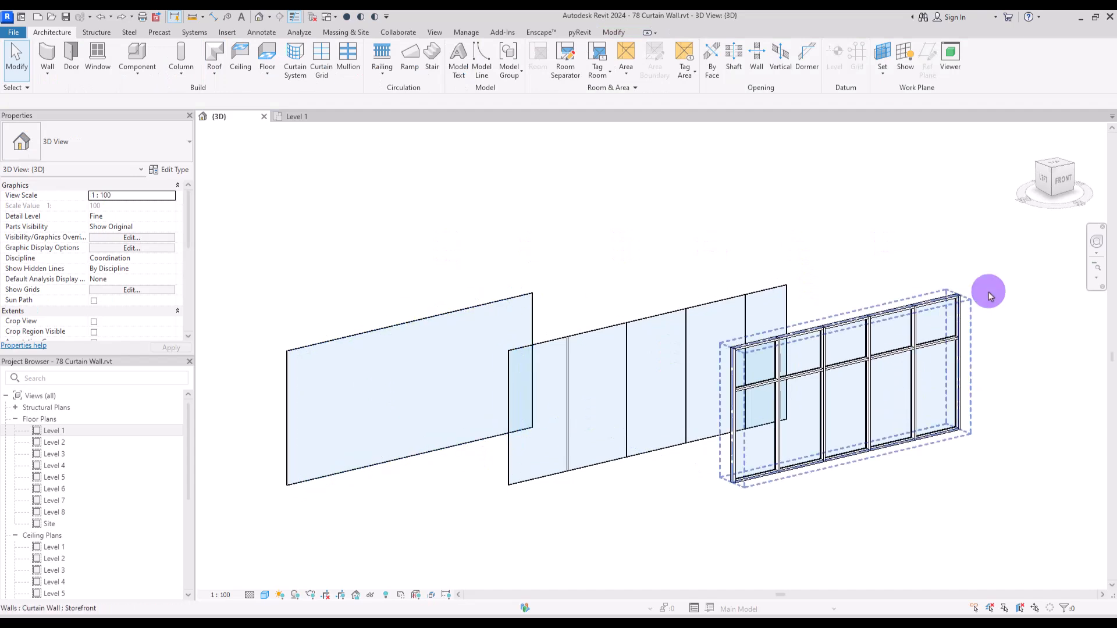
- Delete the Exterior Glazing wall and the plain Curtain Wall sample, keeping only the Storefront wall
{"action": "left_click", "coordinate": [627, 314]}
{"action": "key", "text": "Delete"}
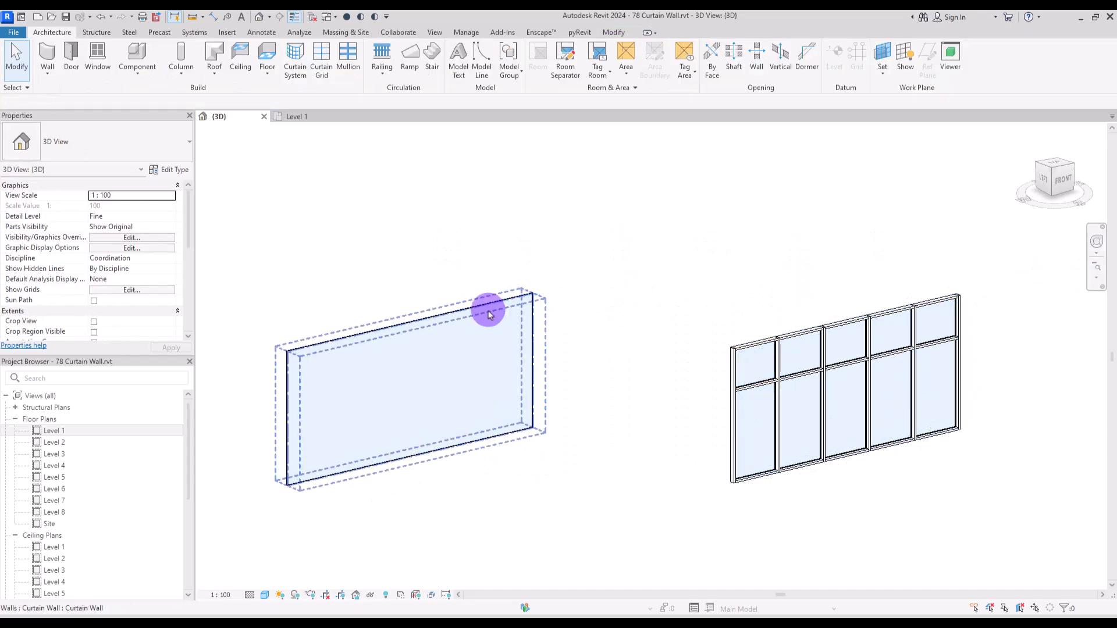
{"action": "left_click", "coordinate": [486, 312]}
{"action": "key", "text": "Delete"}
- Examine the Storefront wall up close, selecting and deselecting it as a whole
{"action": "middle_click_drag", "start_coordinate": [831, 288], "coordinate": [737, 279]}
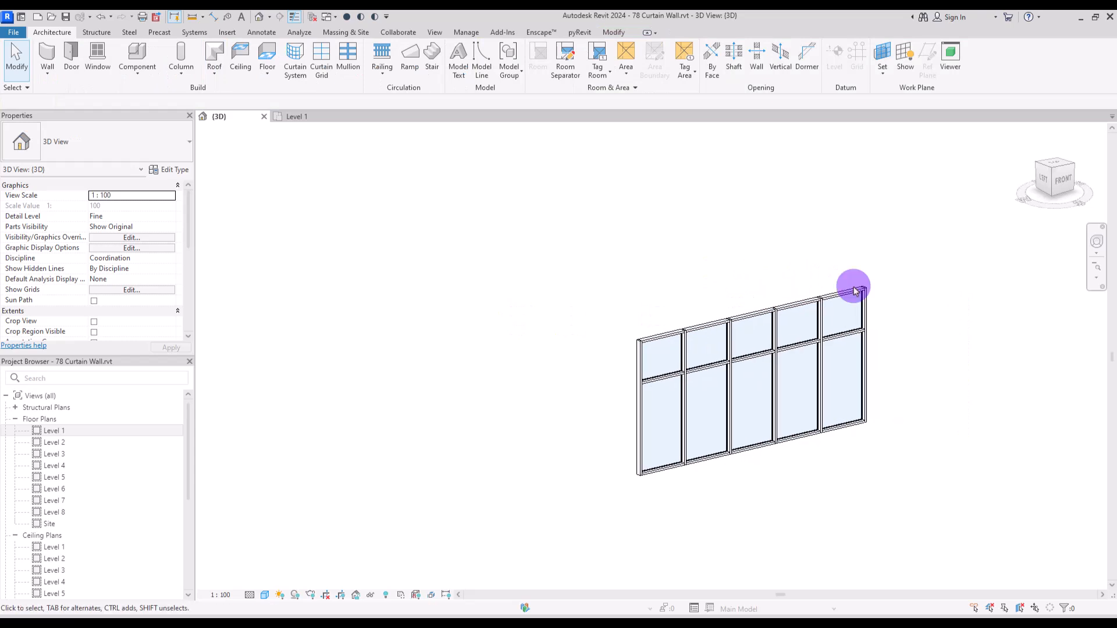
{"action": "middle_click", "coordinate": [758, 275]}
{"action": "middle_click", "coordinate": [757, 275]}
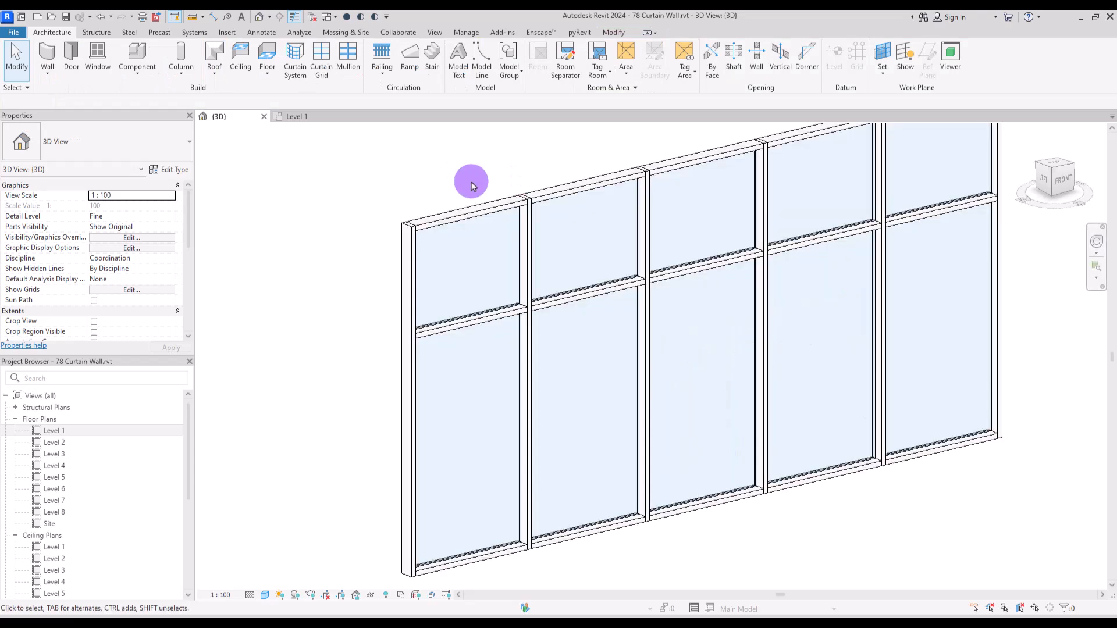
{"action": "left_click", "coordinate": [473, 192]}
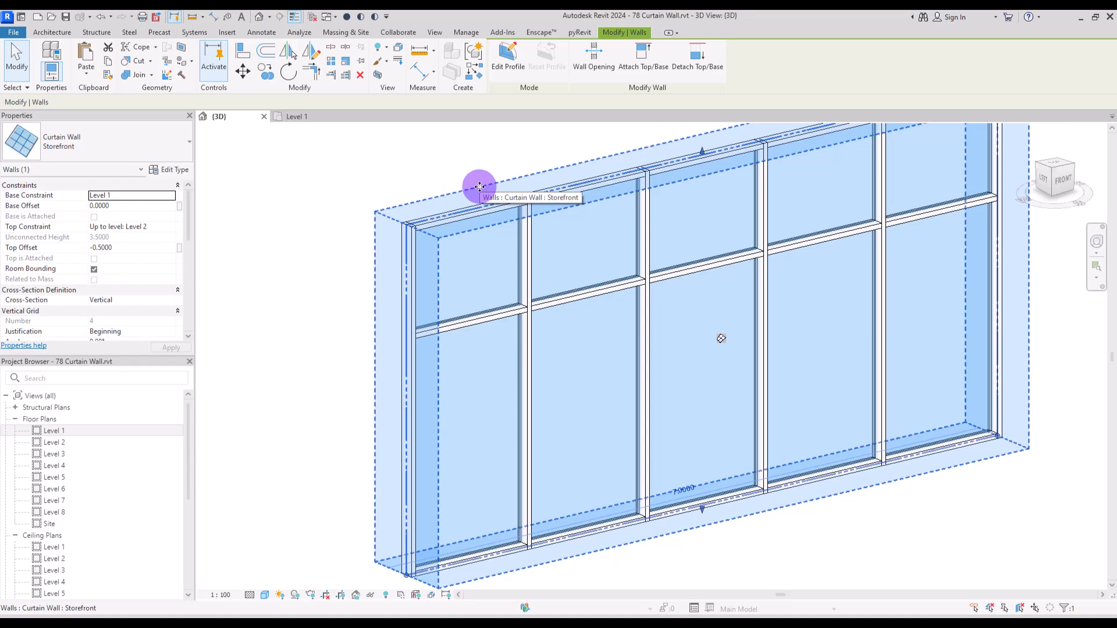
{"action": "left_click", "coordinate": [456, 170]}
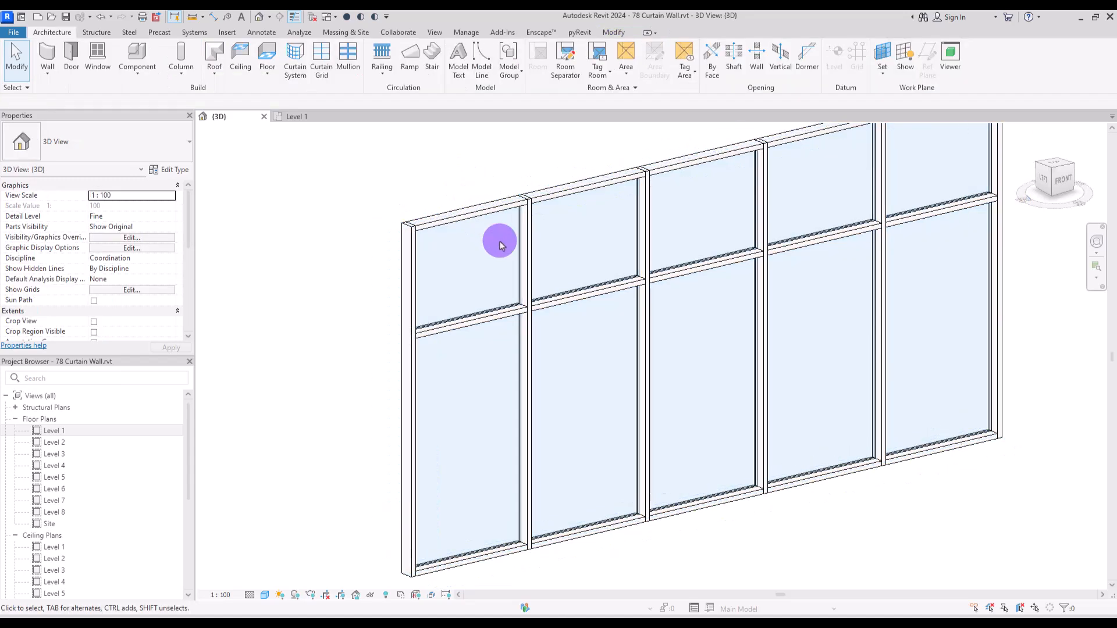
- Cycle through the overlapping elements at the Storefront wall's first interior vertical mullion and select the grid line there
{"action": "key", "text": "Tab"}
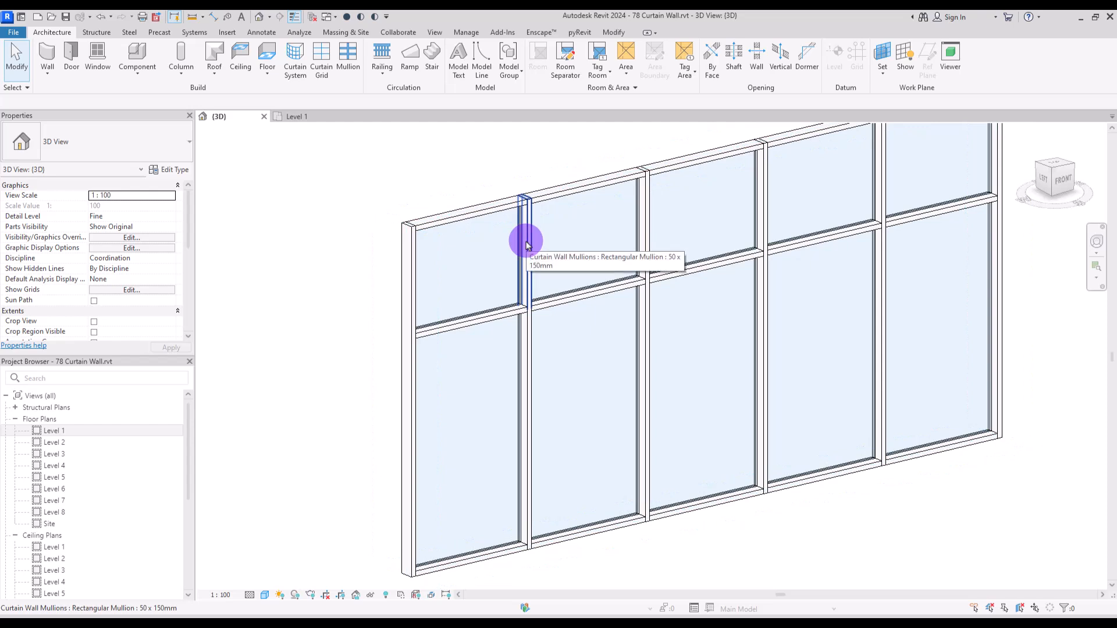
{"action": "key", "text": "Tab"}
{"action": "key", "text": "Tab"}
{"action": "key", "text": "Tab"}
{"action": "key", "text": "Tab"}
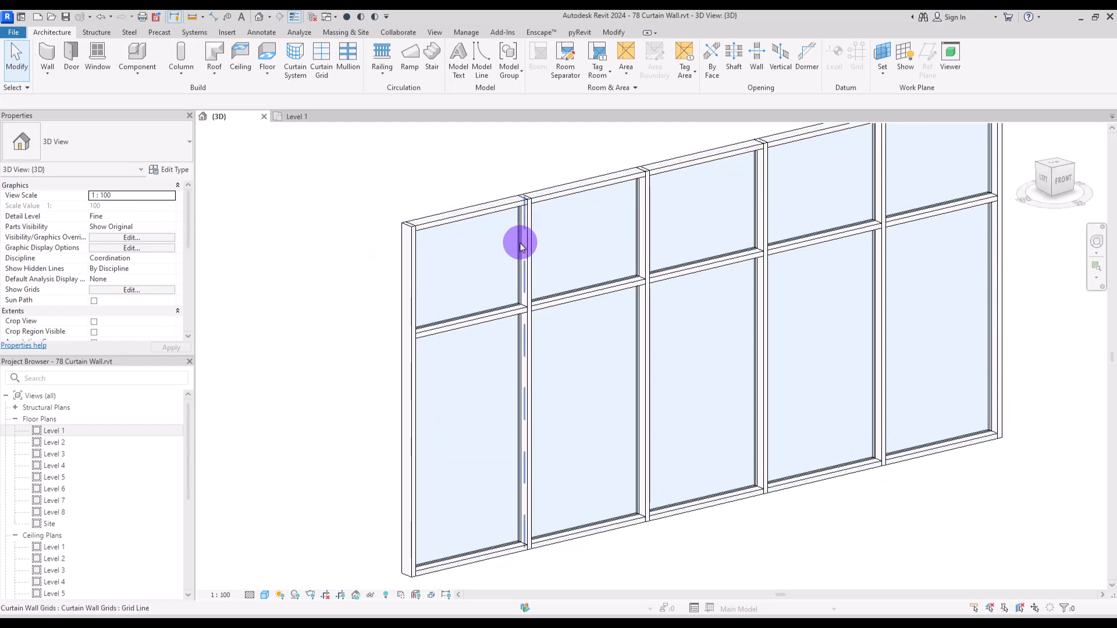
{"action": "left_click", "coordinate": [520, 247]}
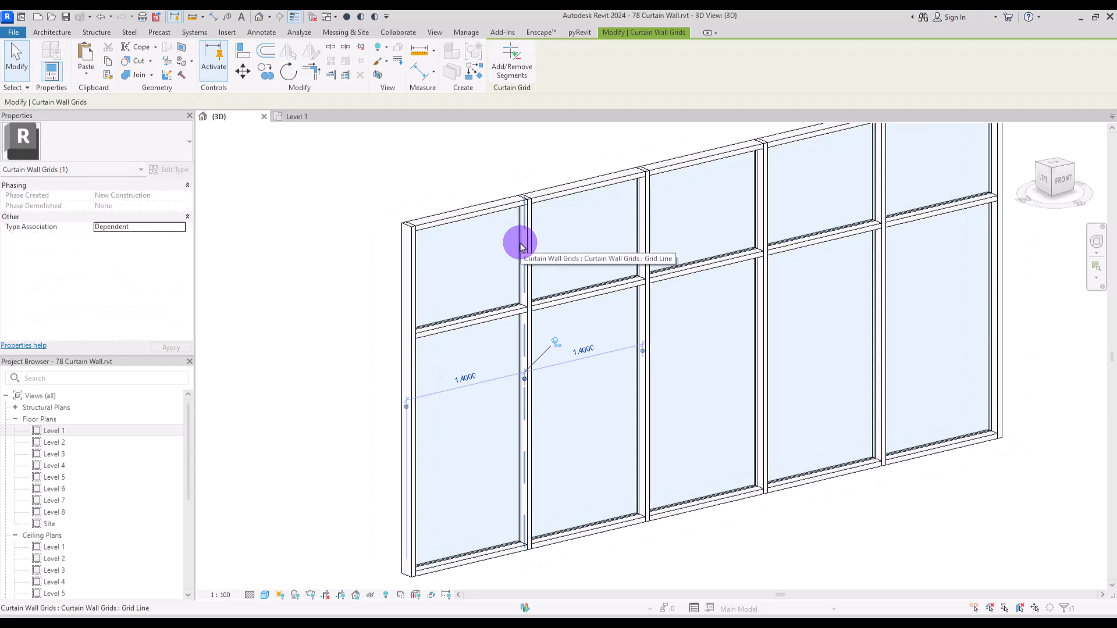
- Open the type properties of the whole Storefront wall and review the available Function options
{"action": "left_click", "coordinate": [437, 215]}
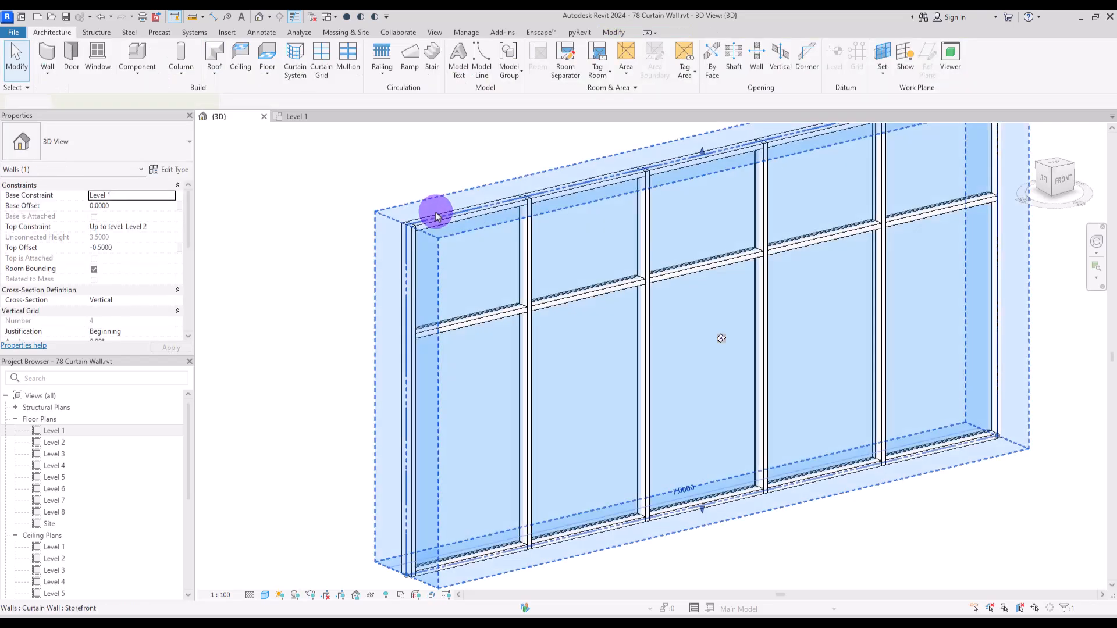
{"action": "left_click", "coordinate": [163, 170]}
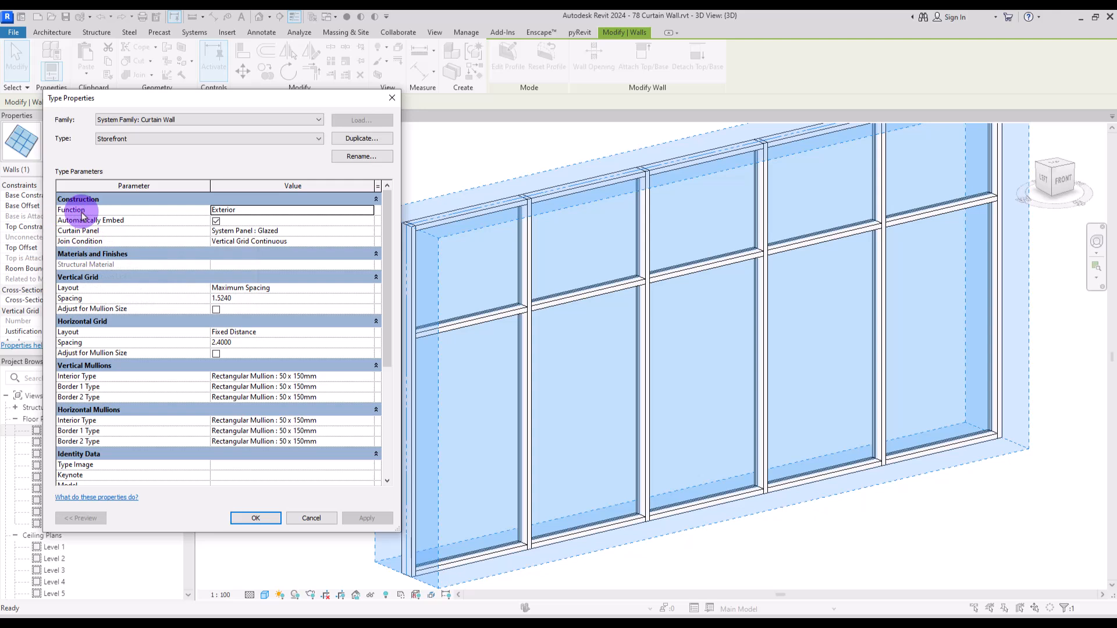
{"action": "left_click", "coordinate": [370, 212]}
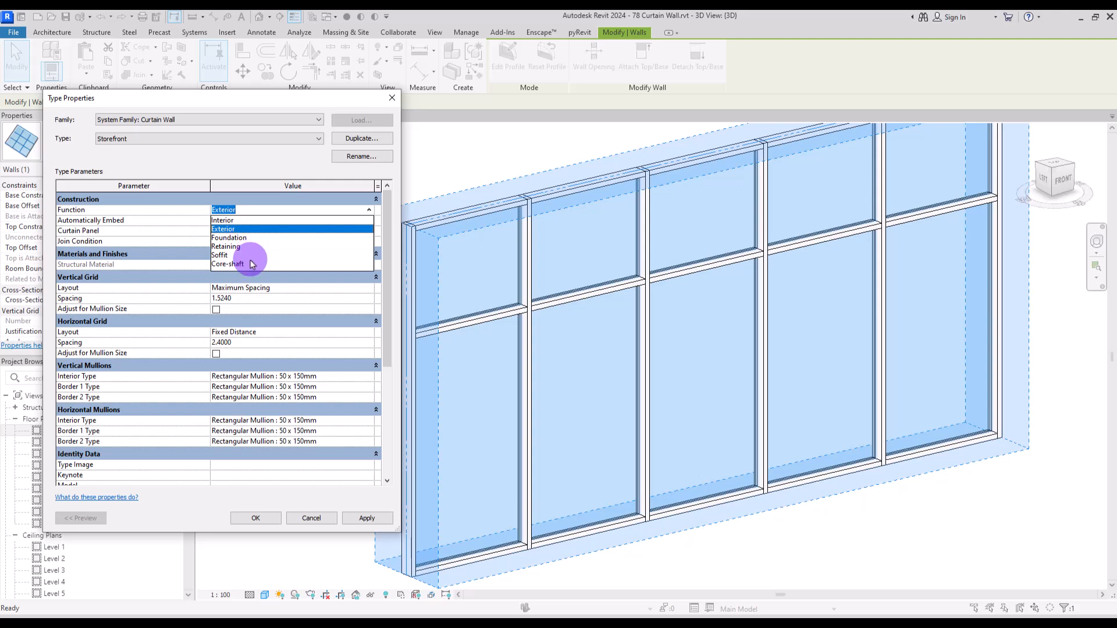
{"action": "left_click", "coordinate": [235, 160]}
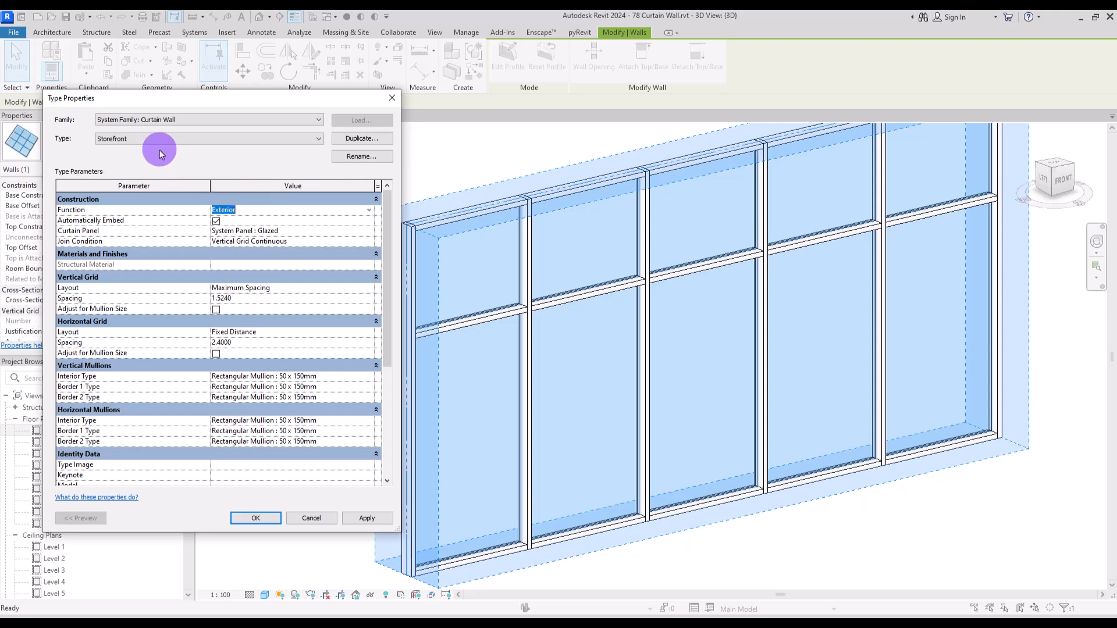
- Browse the panel types available for the Storefront type's Curtain Panel parameter without changing the selection
{"action": "left_click", "coordinate": [196, 233]}
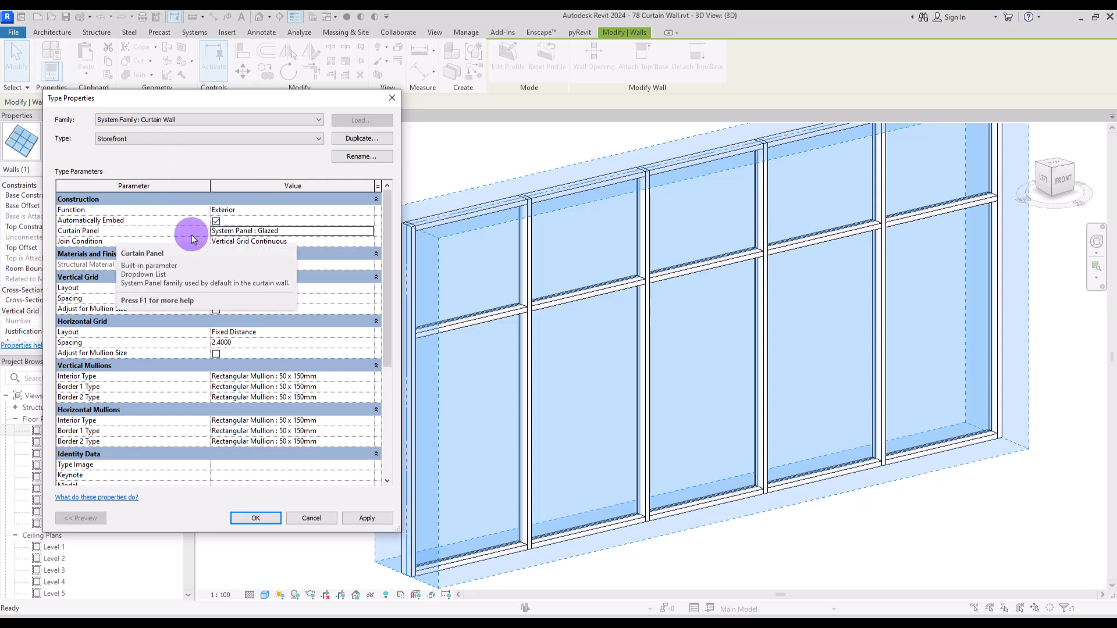
{"action": "left_click", "coordinate": [372, 232]}
{"action": "left_click_drag", "start_coordinate": [386, 274], "coordinate": [20, 137]}
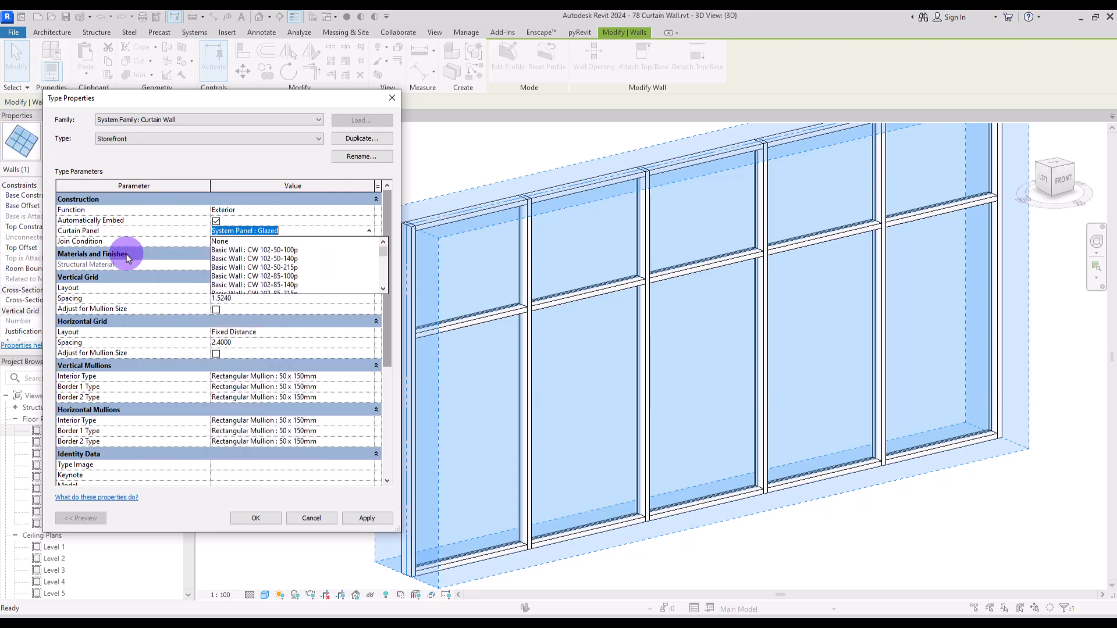
{"action": "left_click_drag", "start_coordinate": [381, 250], "coordinate": [381, 277]}
{"action": "left_click", "coordinate": [304, 102]}
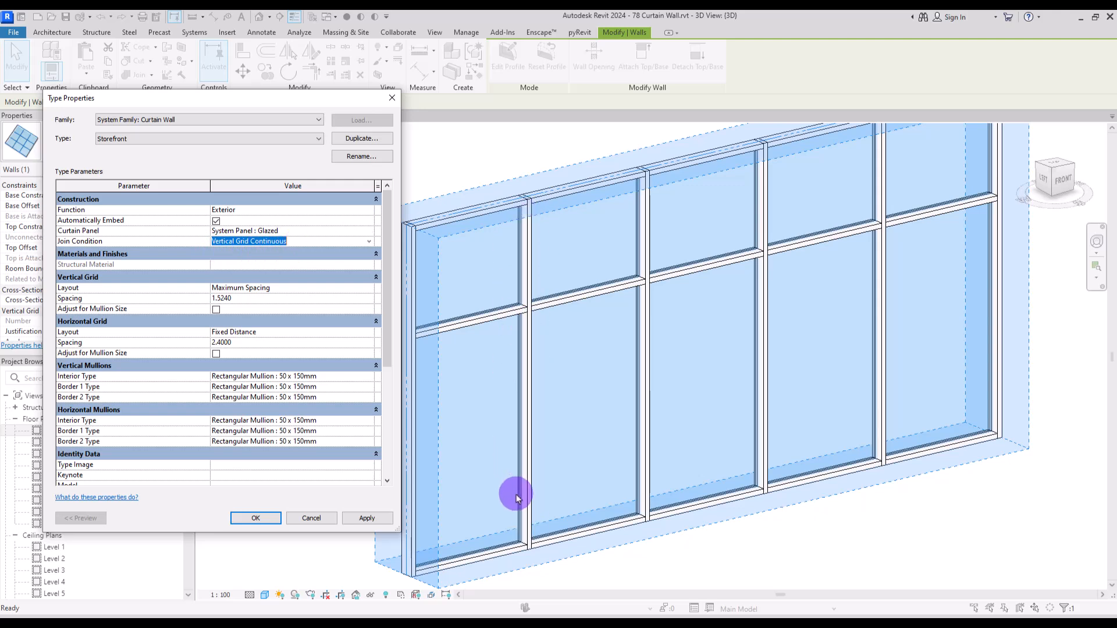
- Set the Storefront type's Join Condition to Horizontal Grid Continuous
{"action": "left_click", "coordinate": [370, 244]}
{"action": "left_click", "coordinate": [242, 273]}
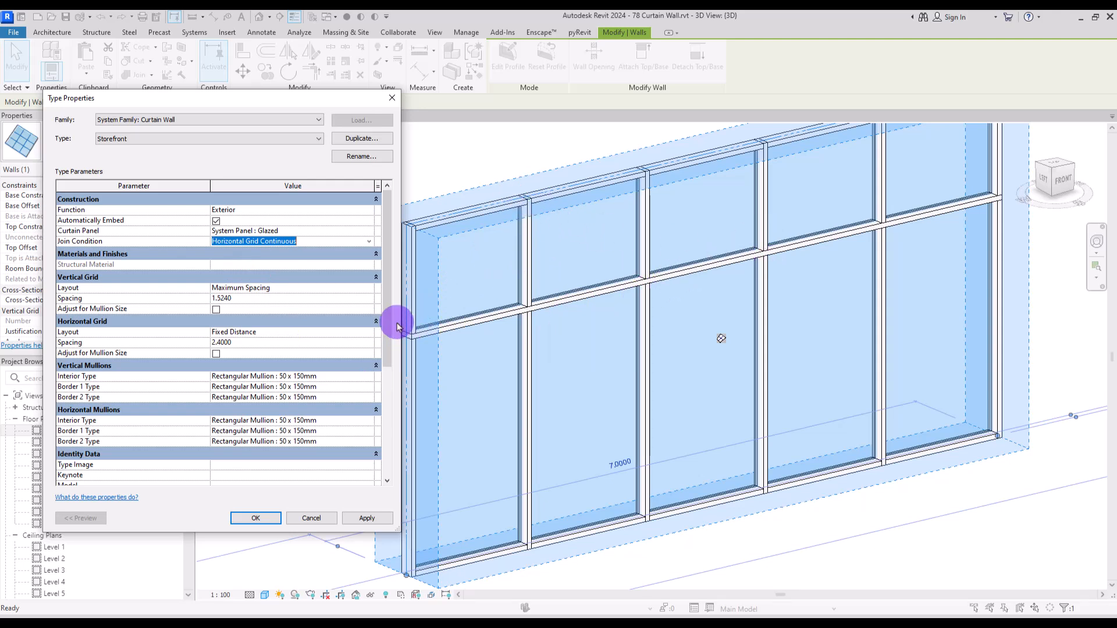
- Set the Storefront type's Join Condition to Border and Horizontal Grid Continuous and apply it to the wall
{"action": "left_click", "coordinate": [369, 241]}
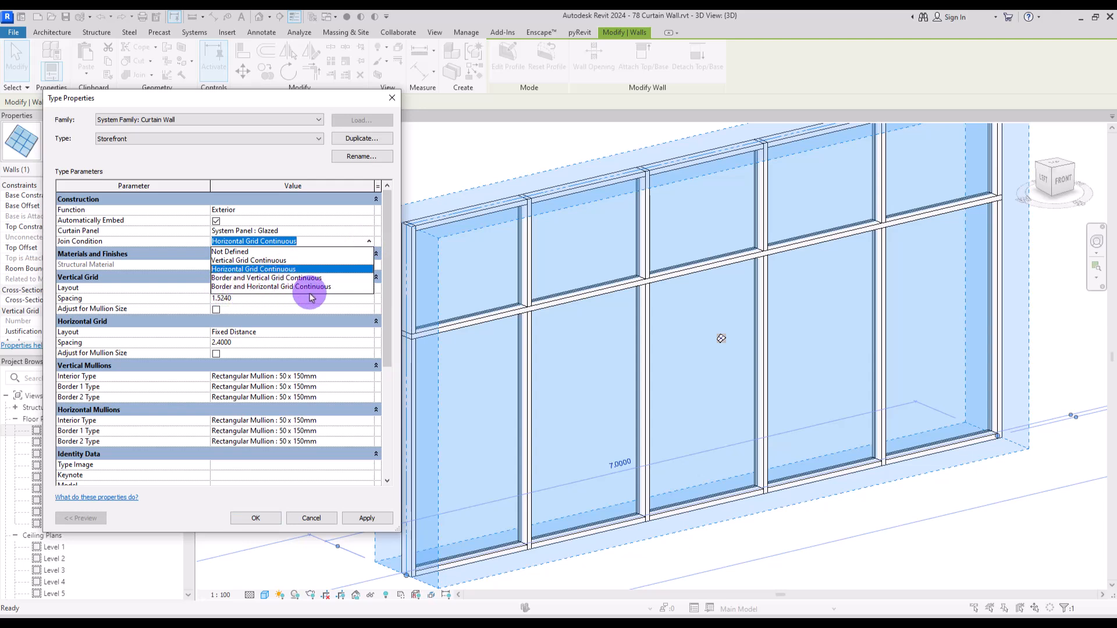
{"action": "left_click", "coordinate": [242, 286]}
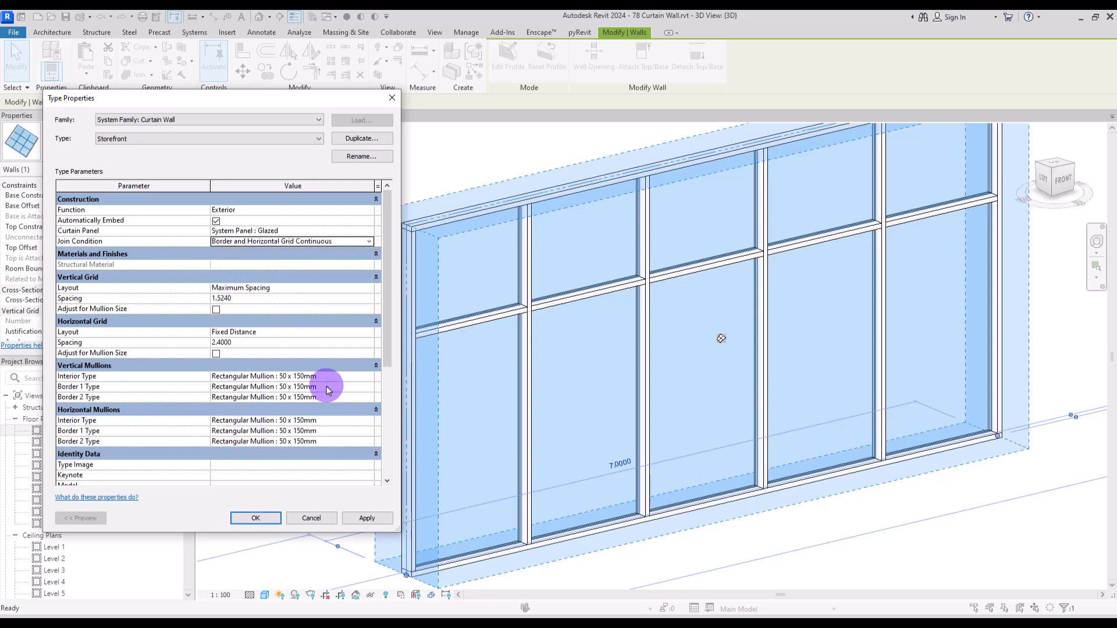
{"action": "left_click", "coordinate": [368, 517]}
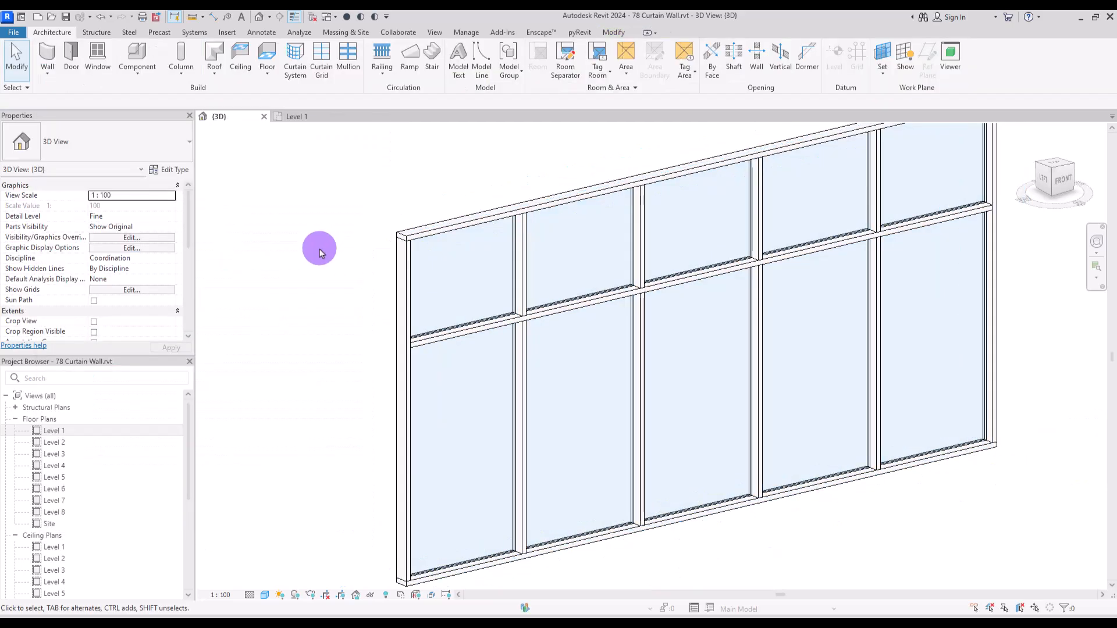
{"action": "left_click", "coordinate": [373, 254]}
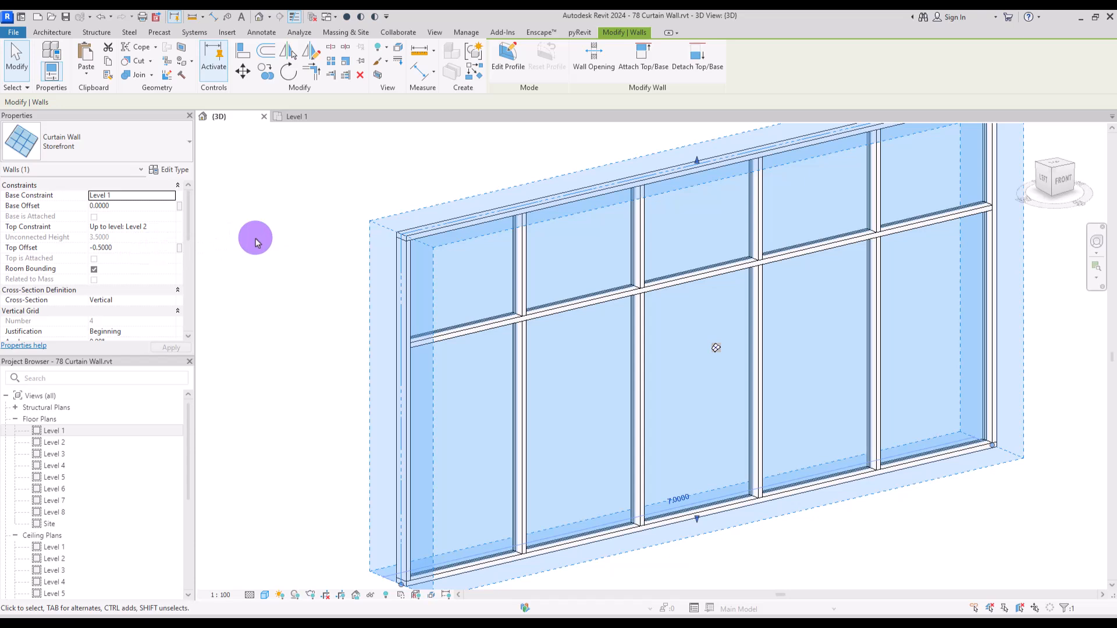
{"action": "left_click", "coordinate": [301, 357]}
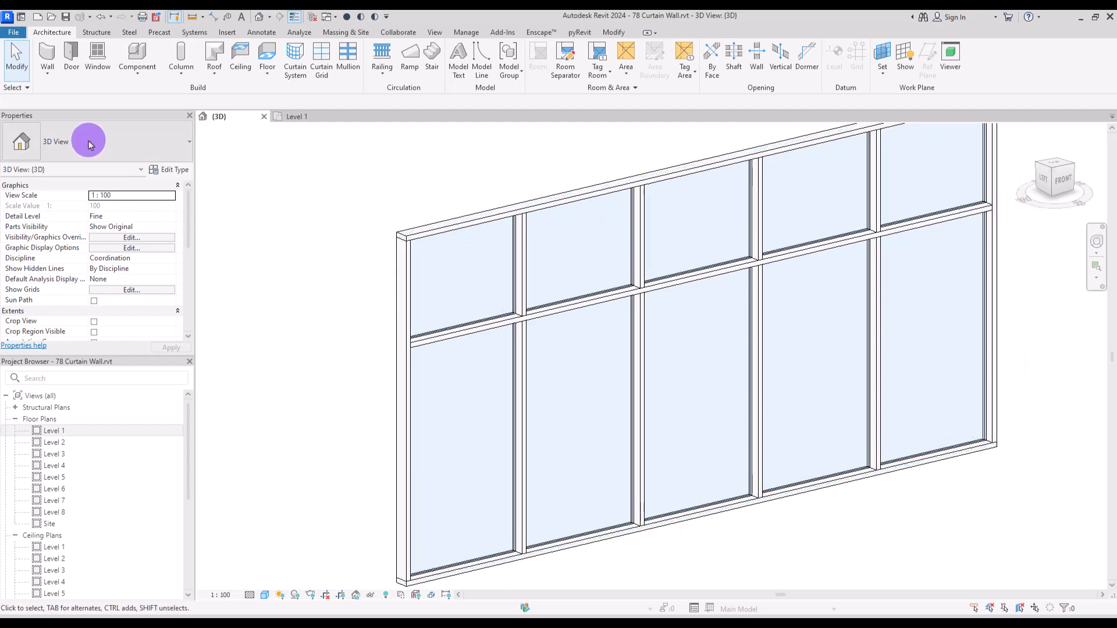
- Draw an Exterior Glazing curtain wall about 6.9 m long beside the Storefront wall
{"action": "left_click", "coordinate": [47, 70]}
{"action": "left_click", "coordinate": [75, 95]}
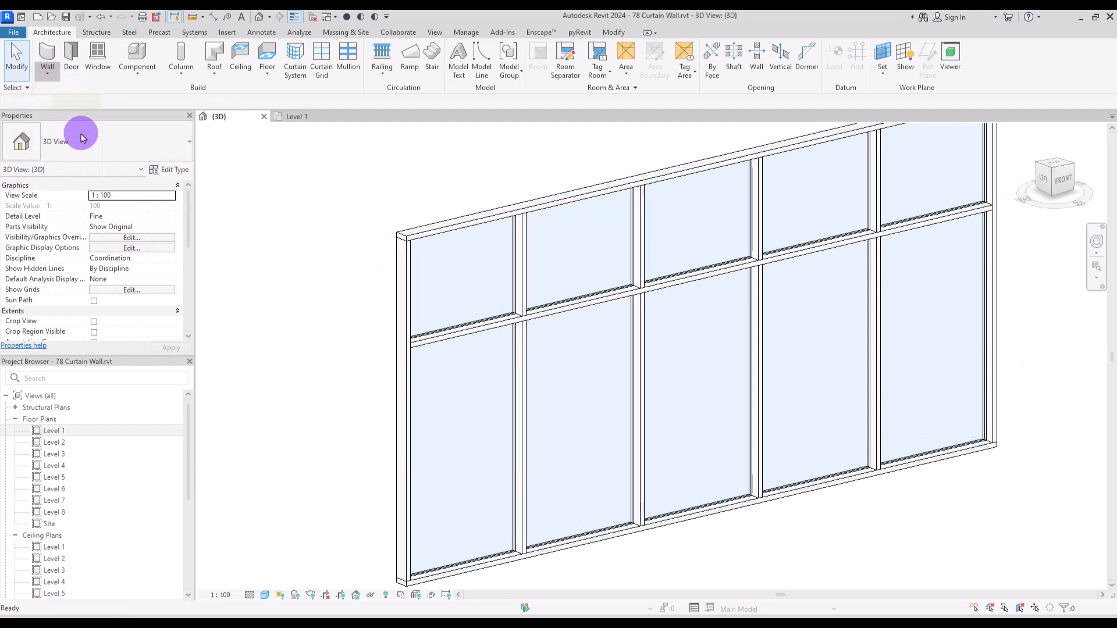
{"action": "left_click", "coordinate": [80, 145]}
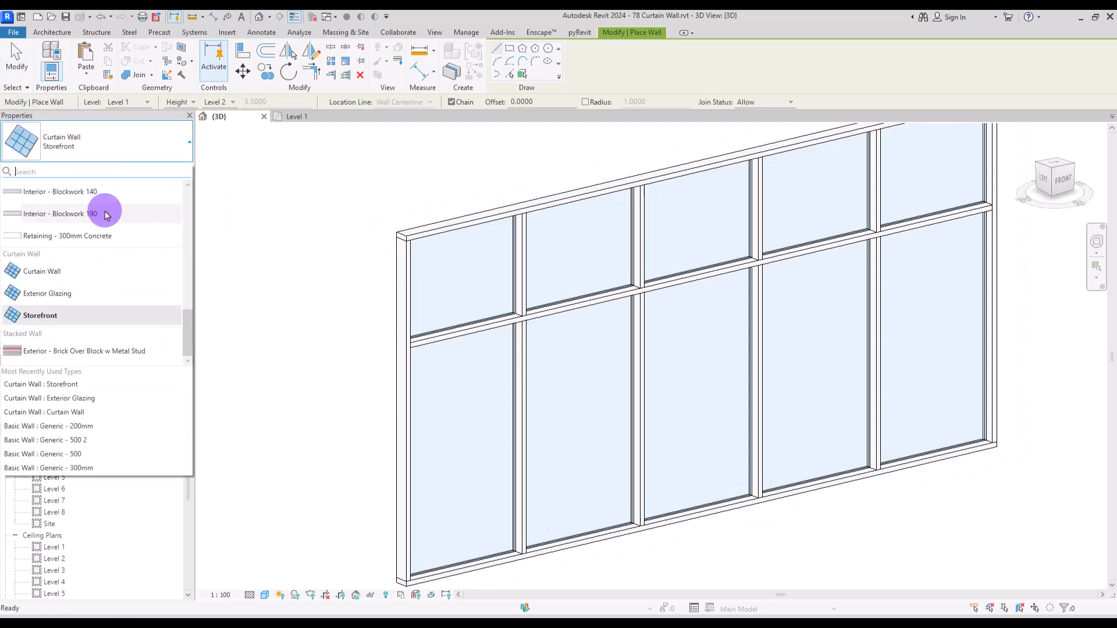
{"action": "left_click", "coordinate": [67, 297]}
{"action": "left_click", "coordinate": [249, 387]}
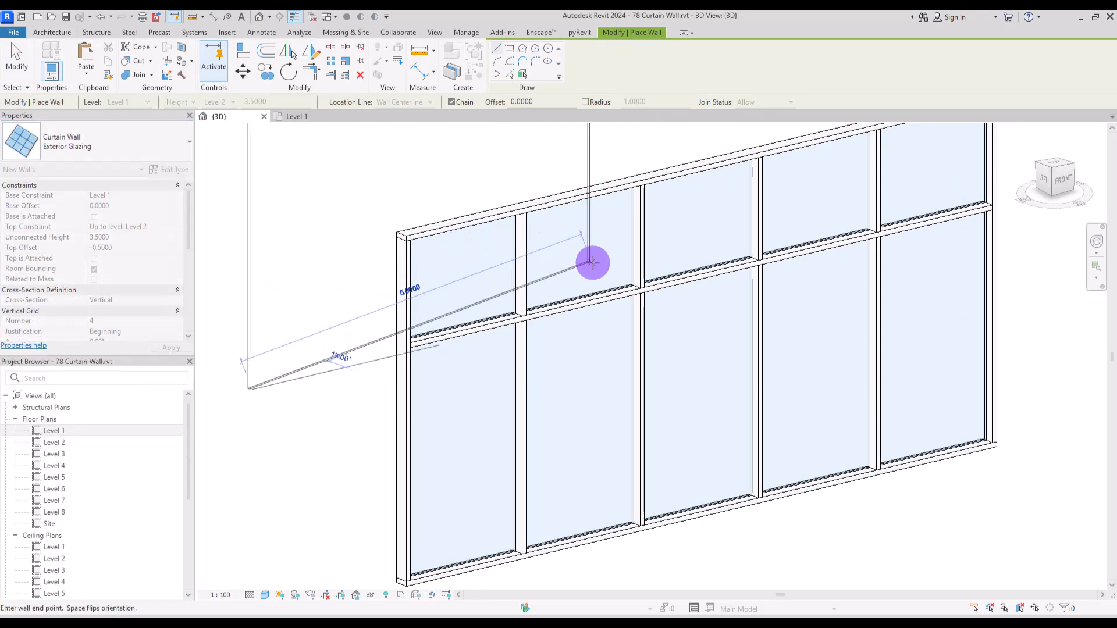
{"action": "left_click", "coordinate": [604, 283]}
{"action": "key", "text": "Escape"}
{"action": "key", "text": "Escape"}
{"action": "scroll", "coordinate": [242, 336], "scroll_direction": "down", "scroll_amount": 2}
{"action": "scroll", "coordinate": [389, 199], "scroll_direction": "down", "scroll_amount": 2}
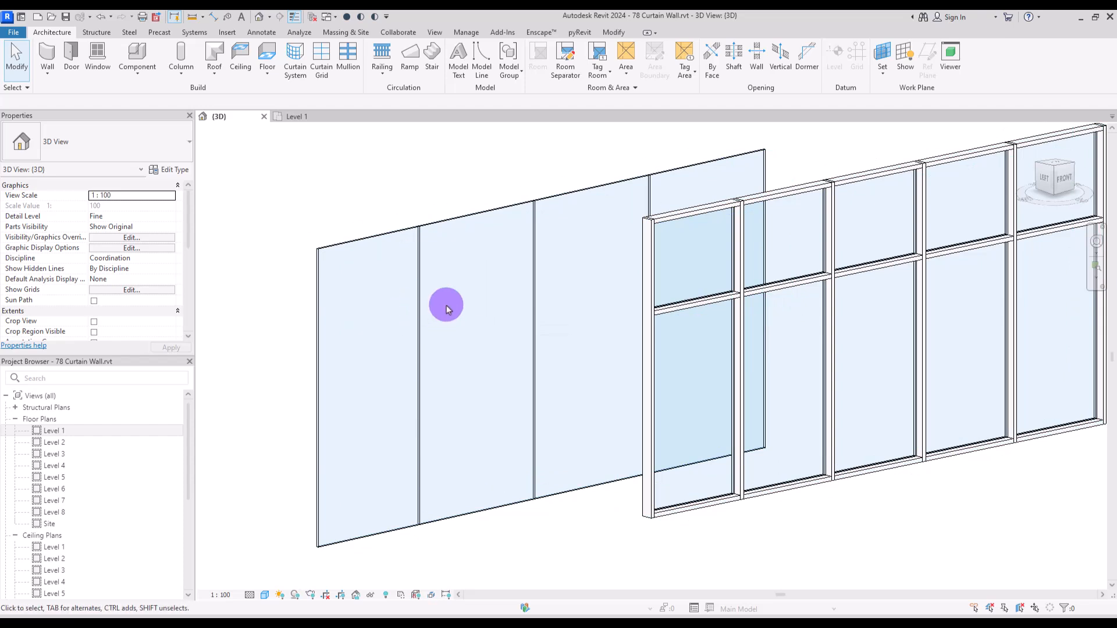
- Add a horizontal curtain grid line across all segments of the Exterior Glazing wall, 2.5 m above its base
{"action": "left_click", "coordinate": [420, 314]}
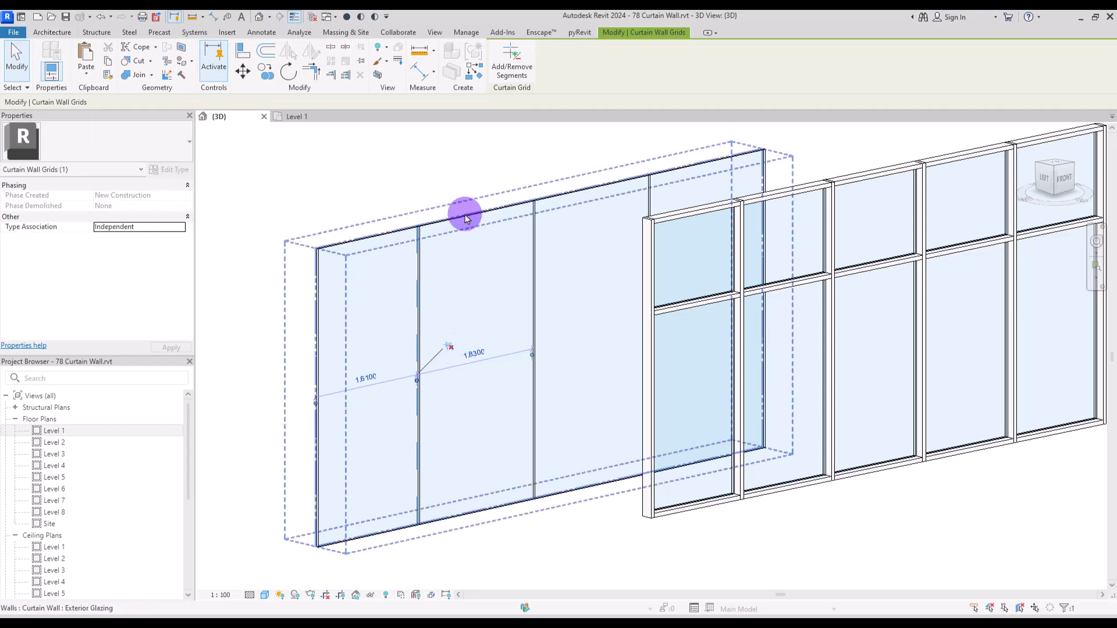
{"action": "left_click", "coordinate": [483, 152]}
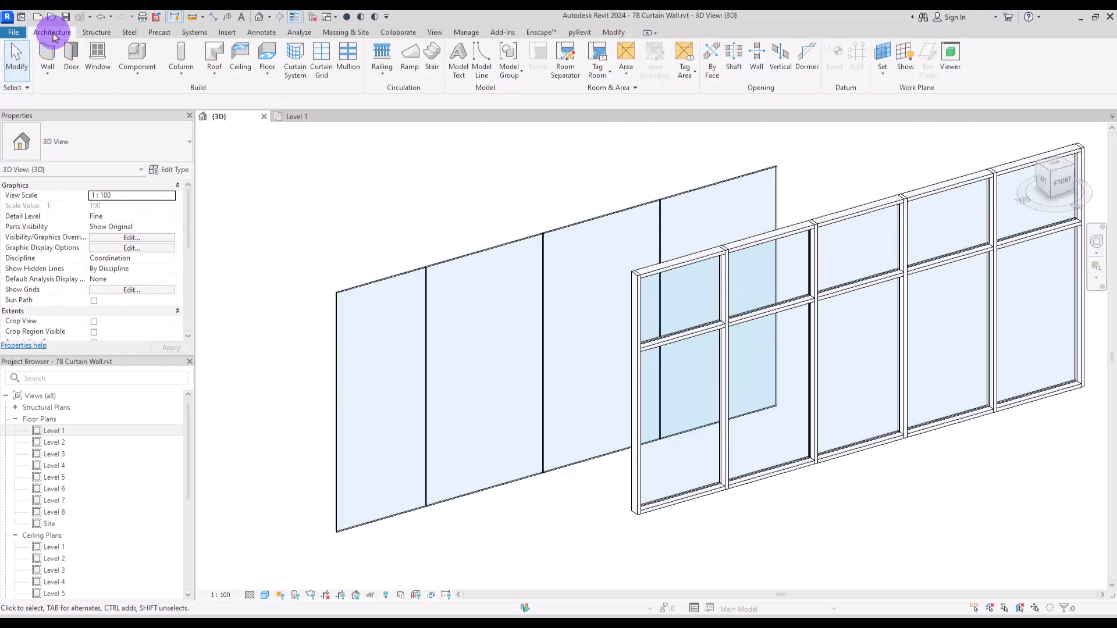
{"action": "left_click", "coordinate": [321, 72]}
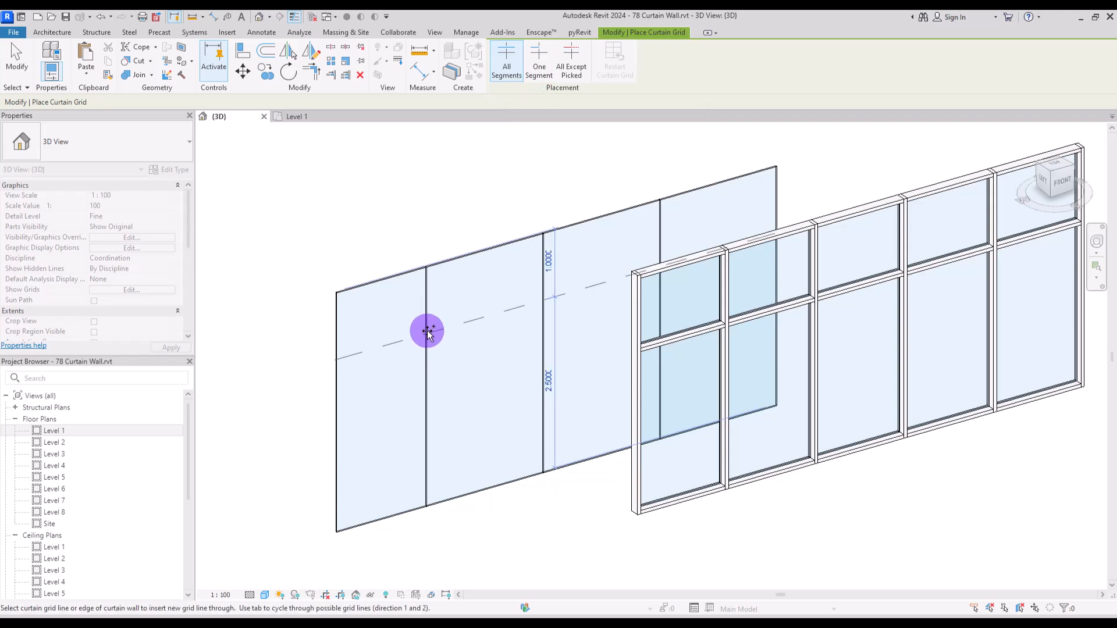
- Add two one-segment vertical grid lines 0.61 m apart in the second upper panel of the Exterior Glazing wall
{"action": "left_click", "coordinate": [538, 61]}
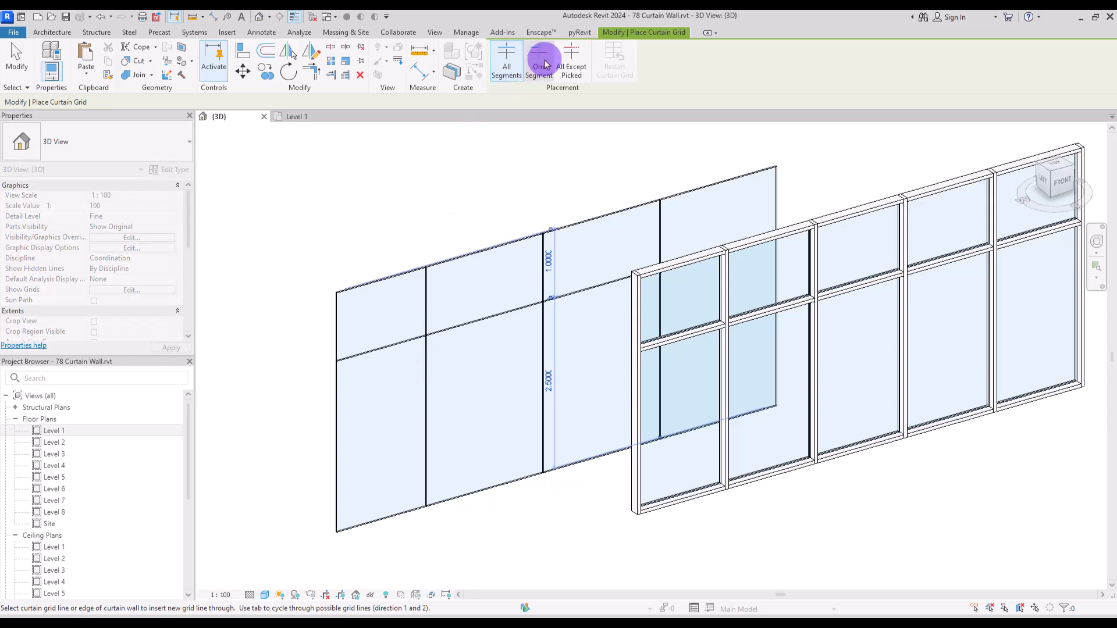
{"action": "left_click", "coordinate": [464, 258]}
{"action": "left_click", "coordinate": [505, 247]}
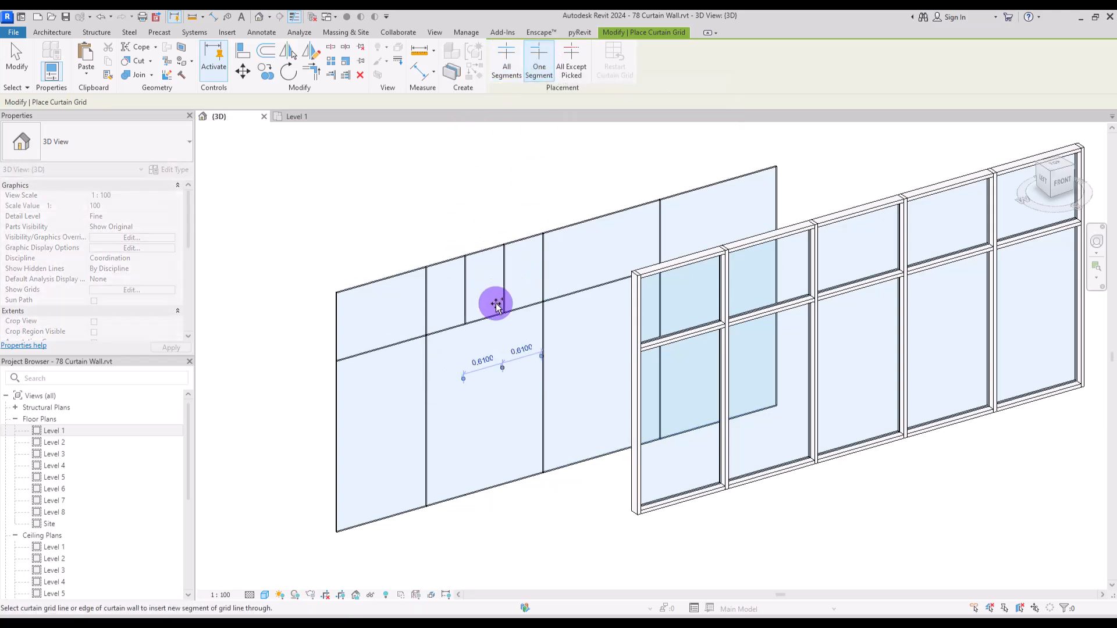
{"action": "key", "text": "Escape"}
{"action": "key", "text": "Escape"}
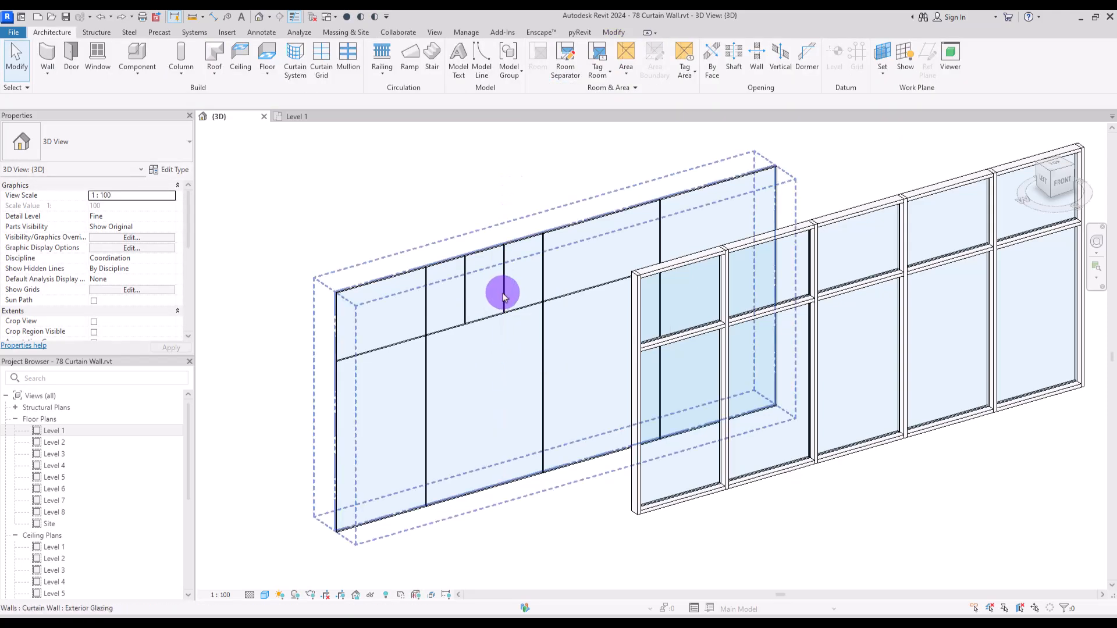
- Remove the only segment of the second short vertical grid line, at 0.61 m from the neighbouring full-height line, accepting the warning
{"action": "left_click", "coordinate": [504, 292]}
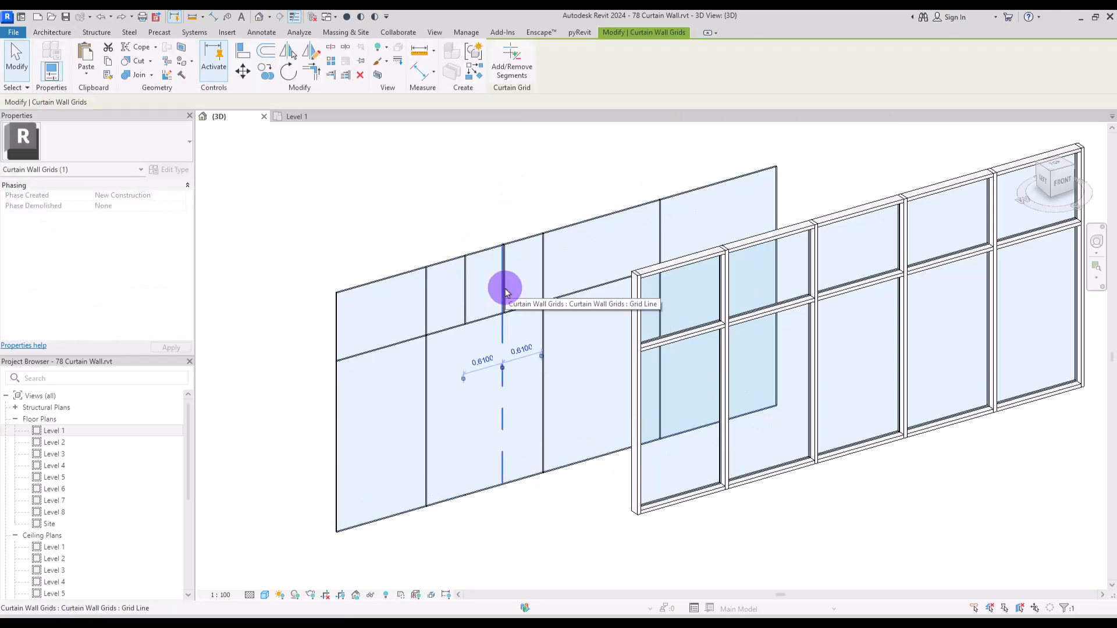
{"action": "left_click", "coordinate": [512, 59]}
{"action": "left_click", "coordinate": [509, 283]}
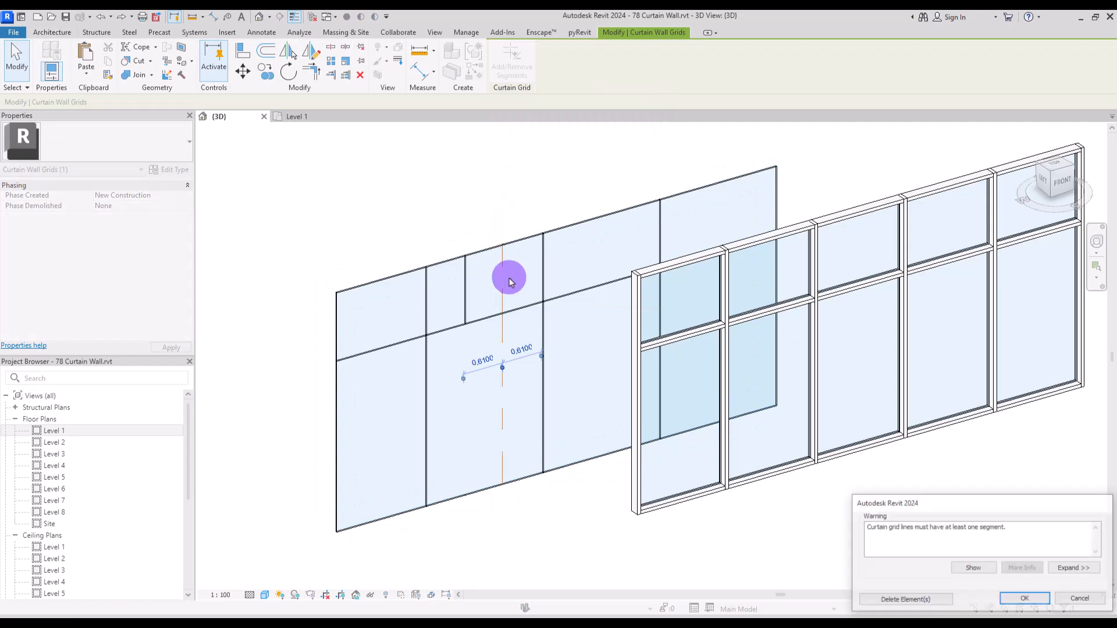
{"action": "left_click", "coordinate": [1025, 599]}
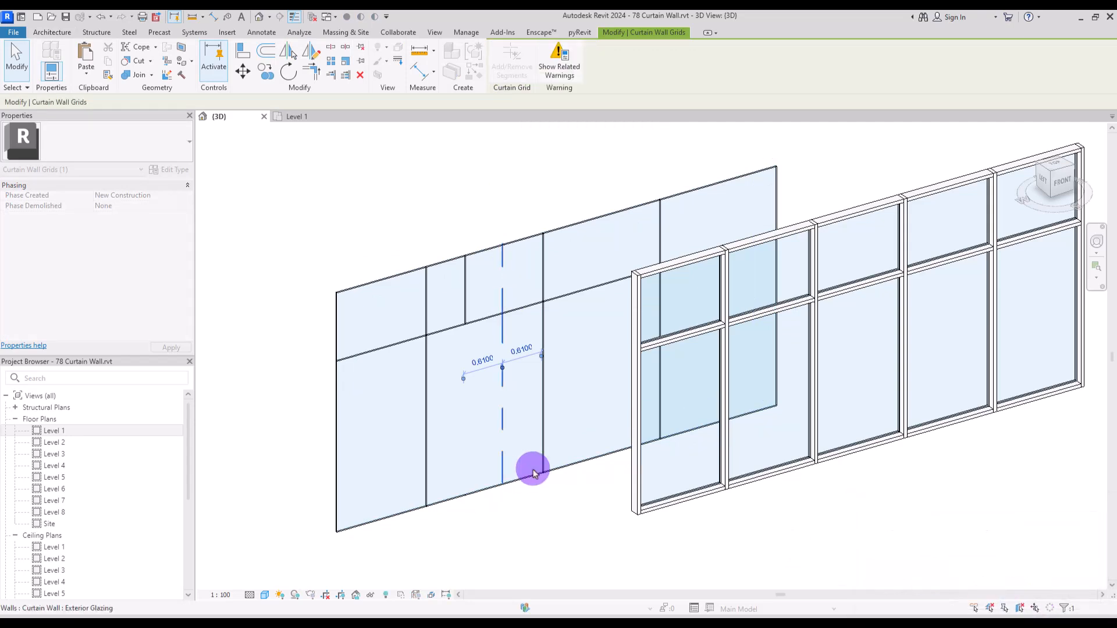
{"action": "key", "text": "Escape"}
- Set the Exterior Glazing type's vertical grid Spacing to 2 m with Fixed Distance layout and check the distances at a grid line
{"action": "left_click", "coordinate": [512, 241]}
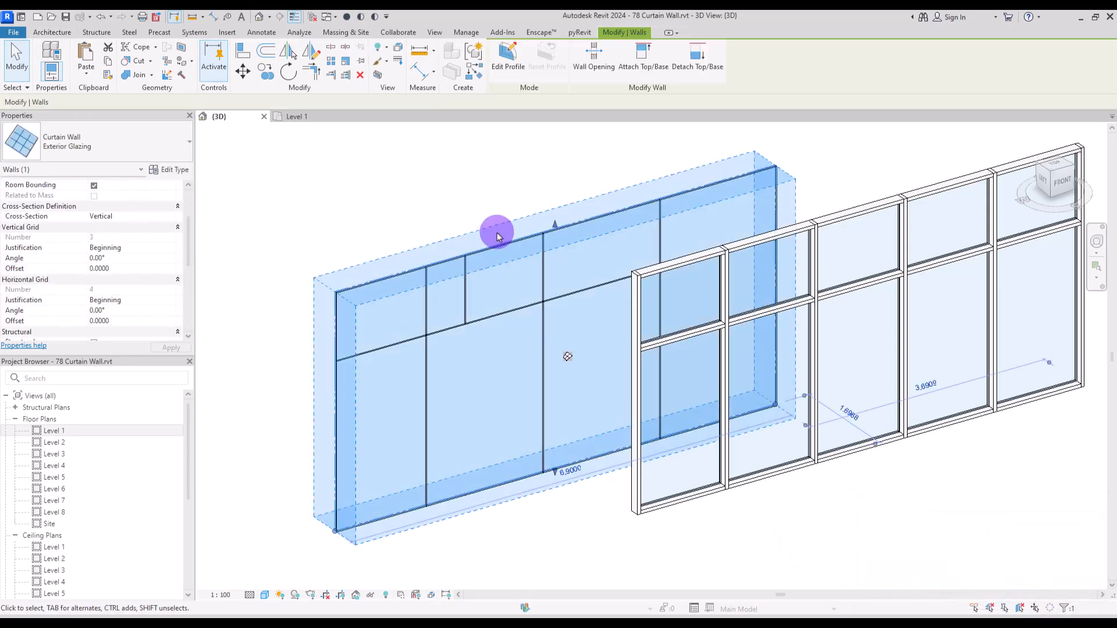
{"action": "left_click", "coordinate": [170, 171]}
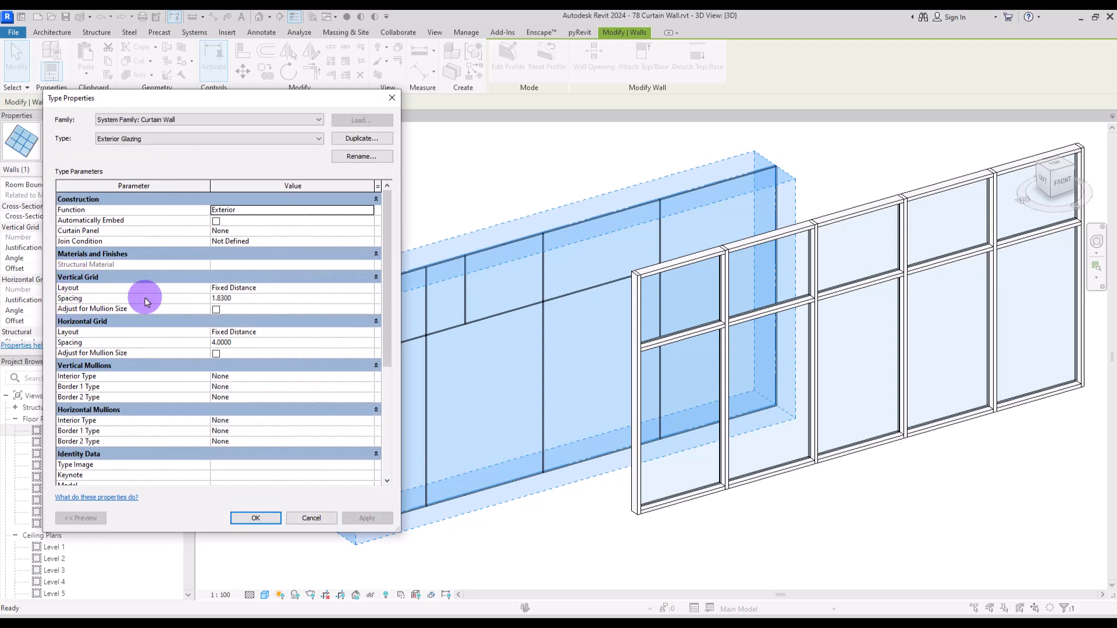
{"action": "left_click", "coordinate": [369, 287]}
{"action": "left_click", "coordinate": [369, 289]}
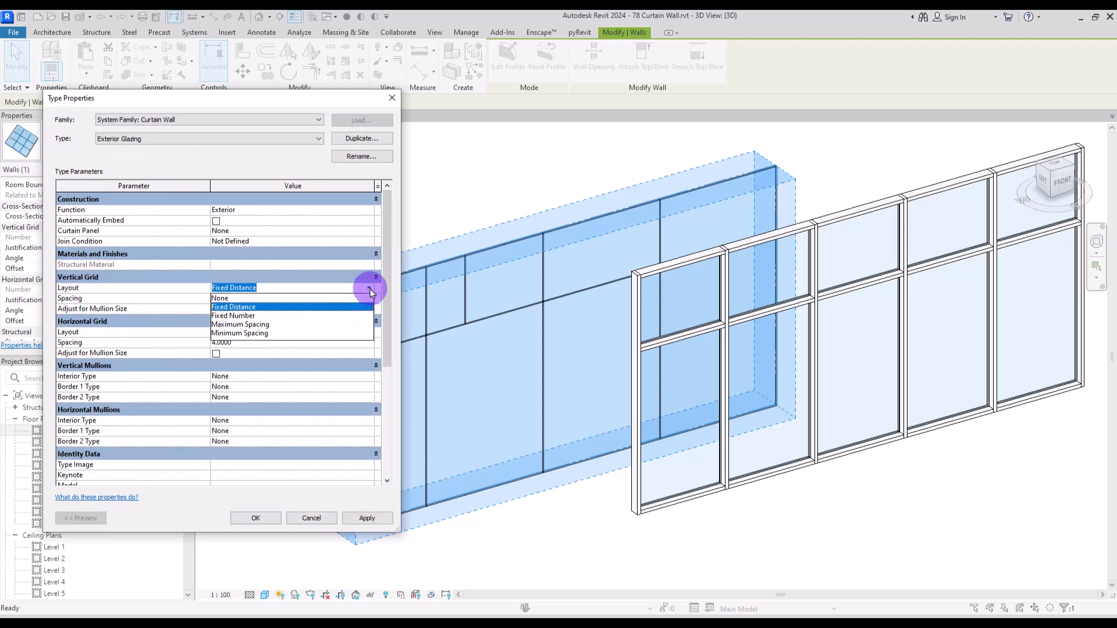
{"action": "left_click", "coordinate": [370, 289]}
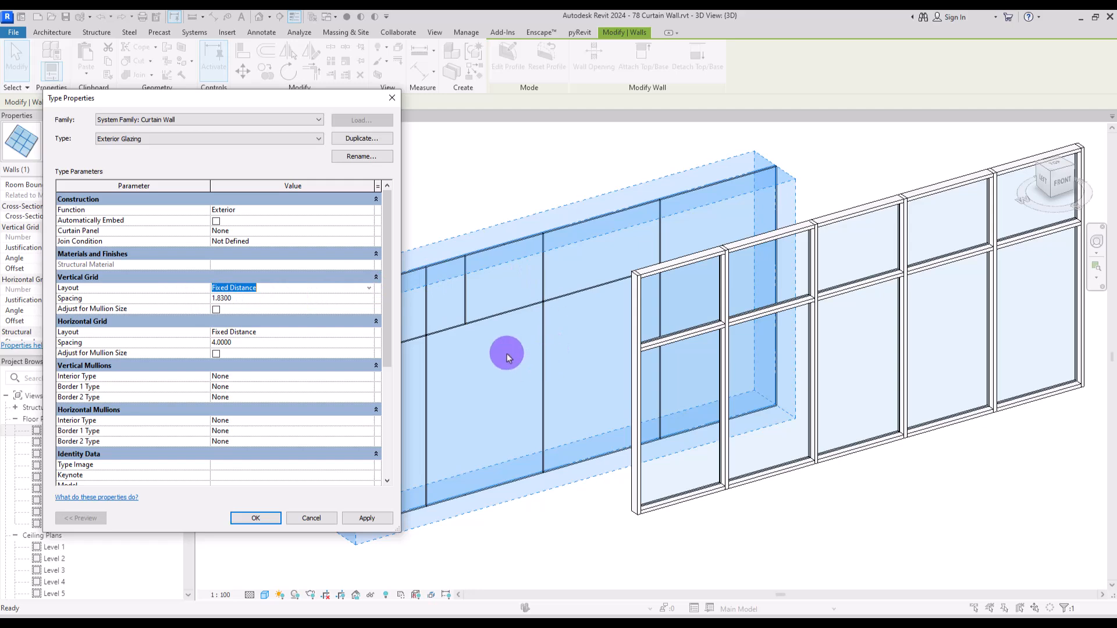
{"action": "left_click", "coordinate": [246, 298]}
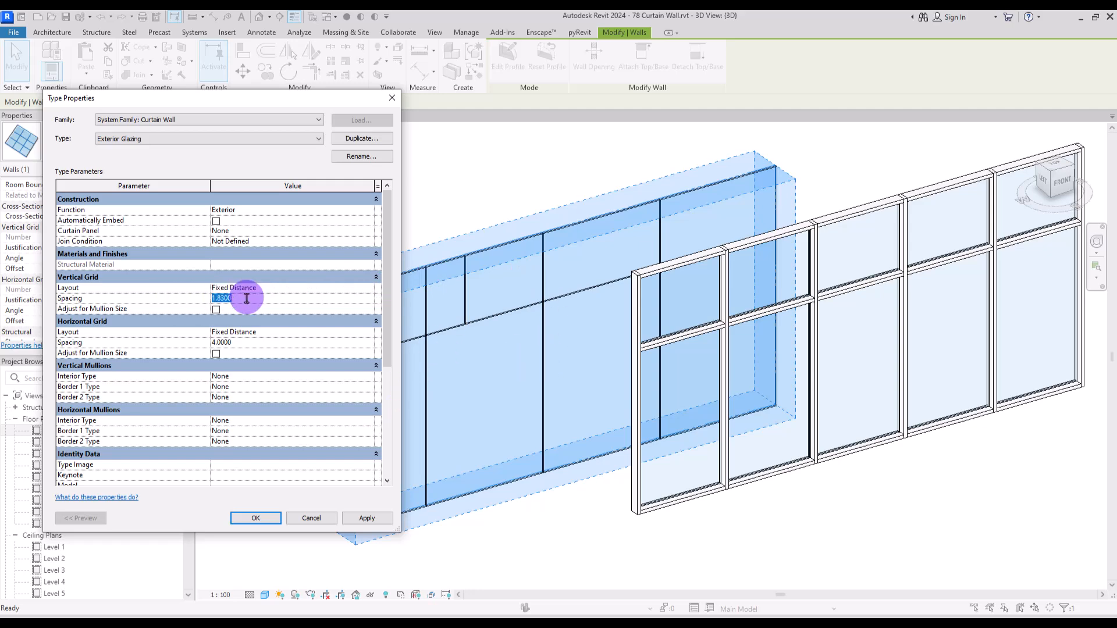
{"action": "left_click", "coordinate": [255, 517]}
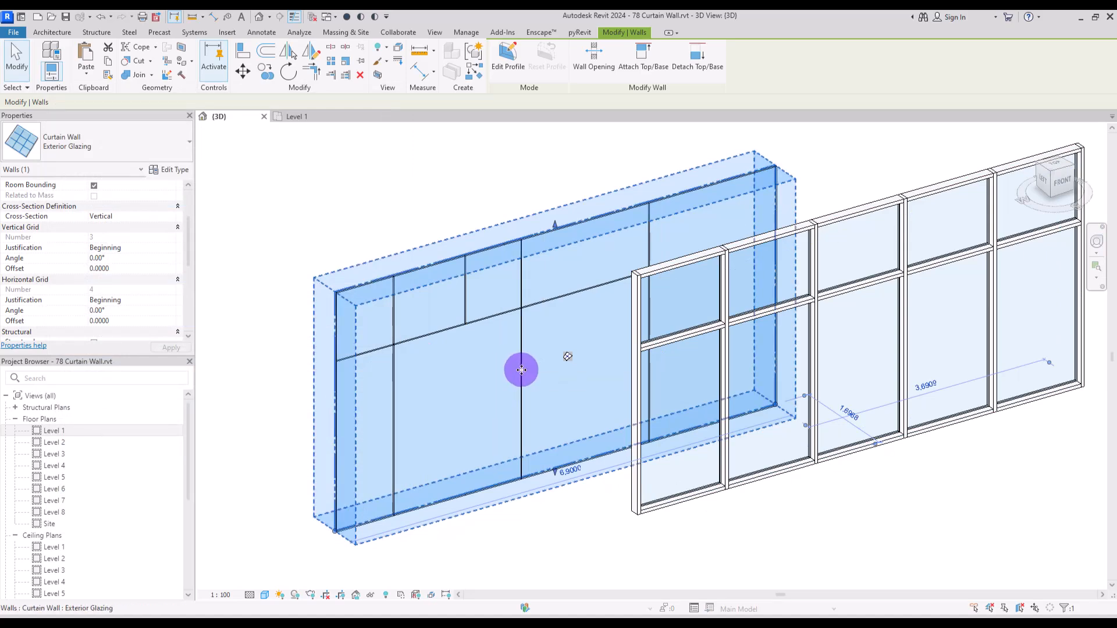
{"action": "left_click", "coordinate": [521, 370]}
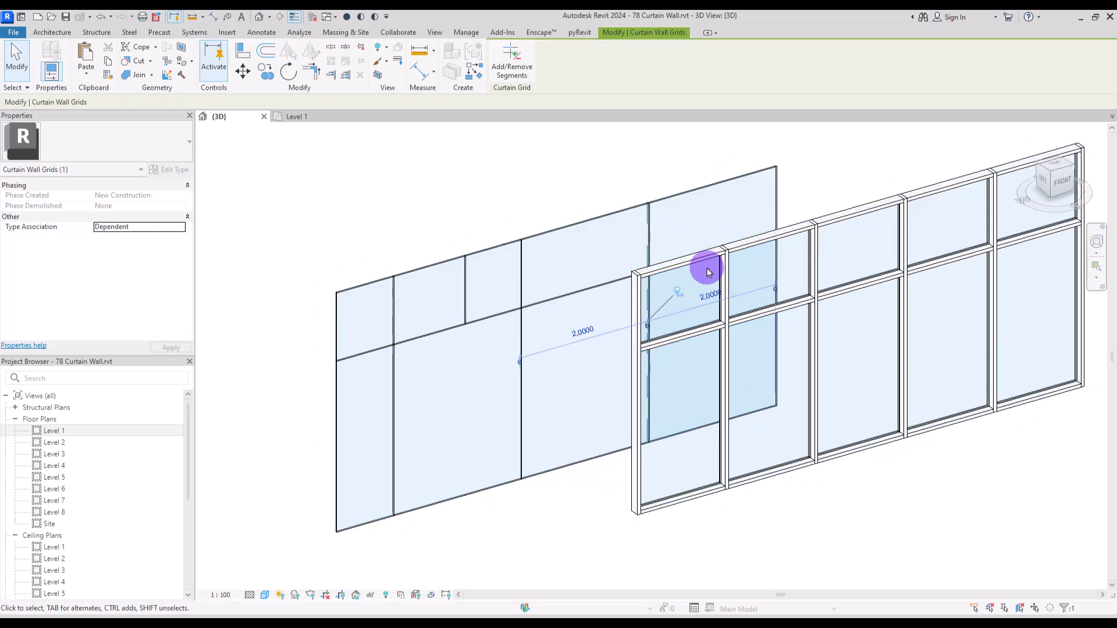
- Try End as the Exterior Glazing wall's vertical grid Justification and settle on Center
{"action": "left_click", "coordinate": [575, 225]}
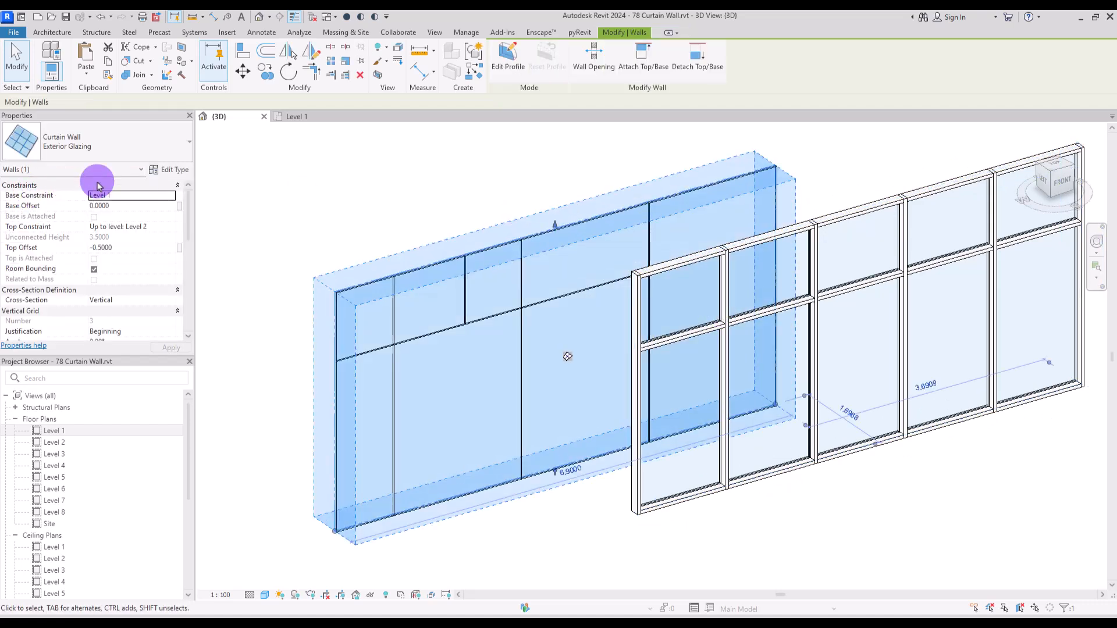
{"action": "left_click_drag", "start_coordinate": [186, 200], "coordinate": [186, 231]}
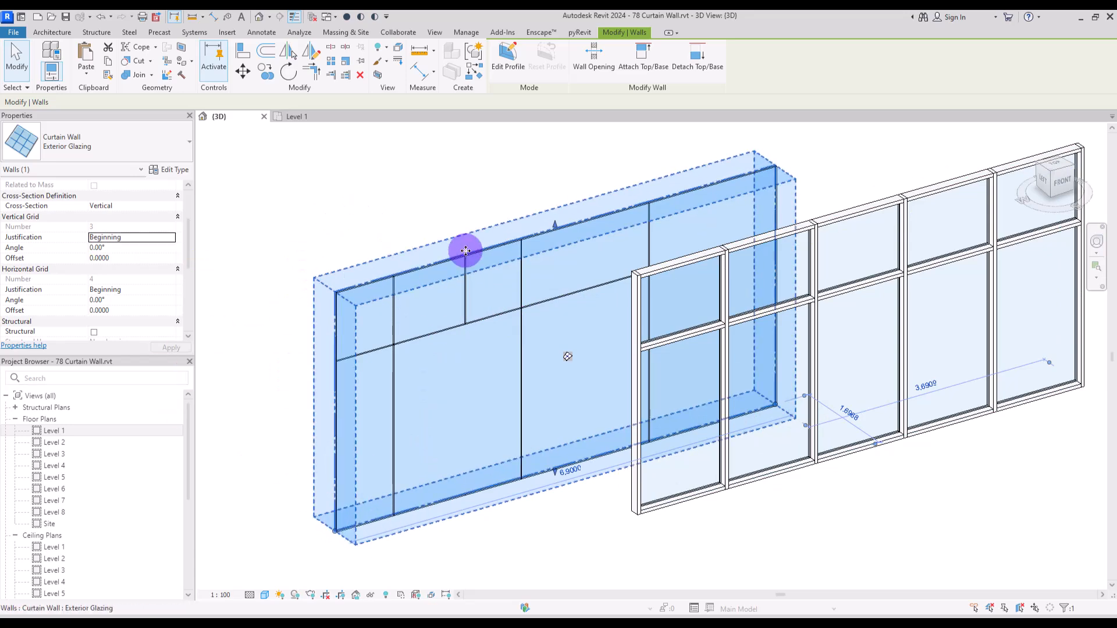
{"action": "left_click", "coordinate": [171, 236]}
{"action": "left_click", "coordinate": [172, 237]}
{"action": "left_click", "coordinate": [97, 256]}
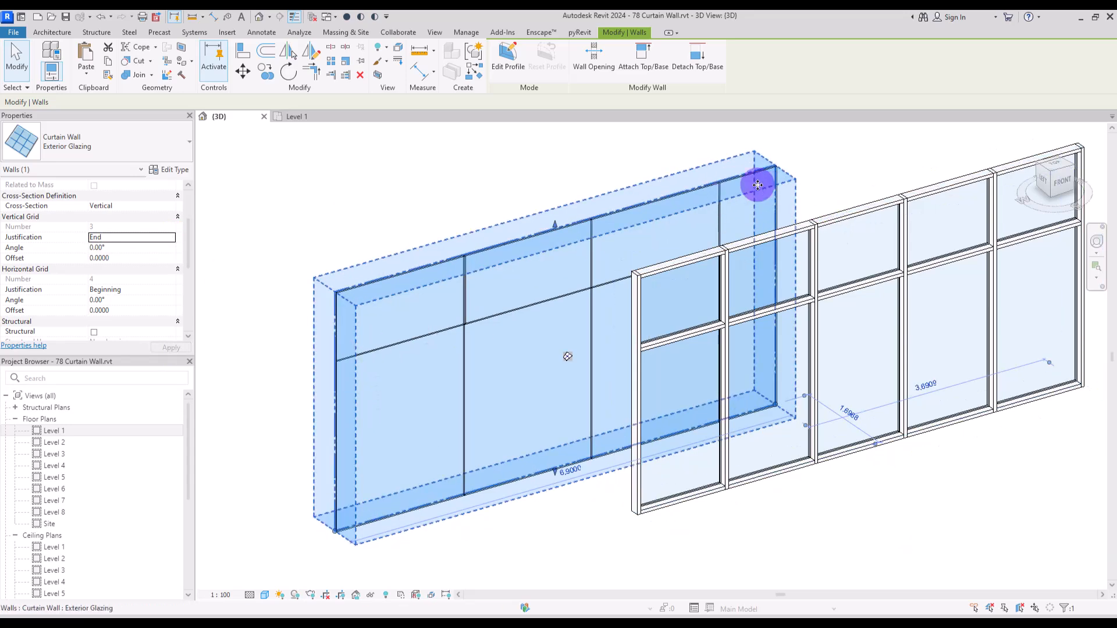
{"action": "left_click", "coordinate": [169, 238]}
{"action": "left_click", "coordinate": [170, 238]}
{"action": "left_click", "coordinate": [100, 263]}
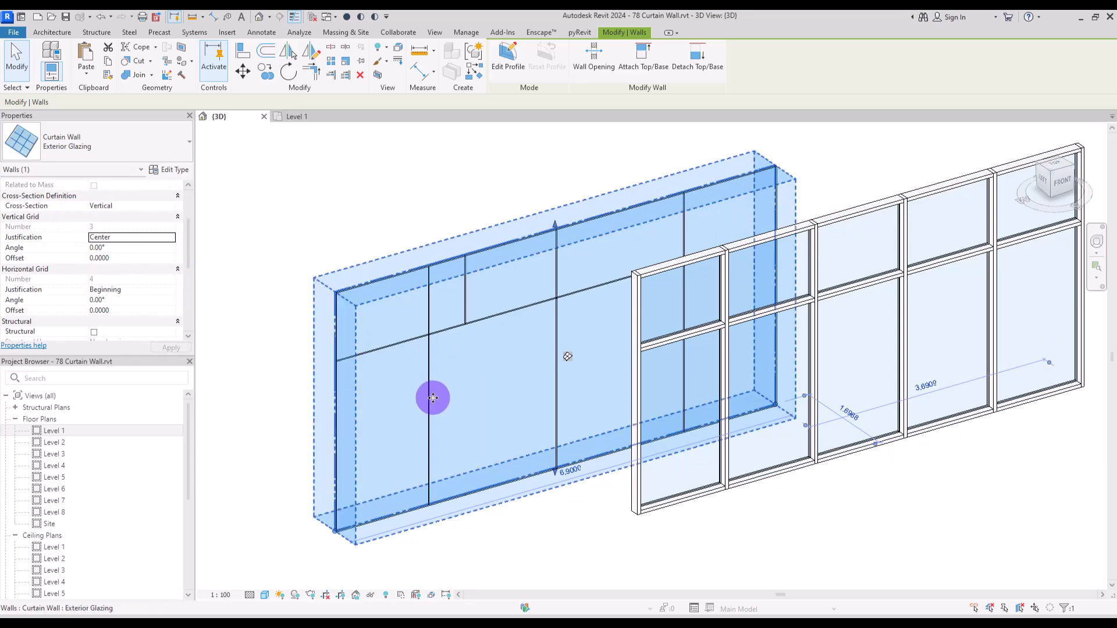
- Examine the spacing around each full-height vertical grid line of the centred Exterior Glazing wall, including the two end bays
{"action": "left_click", "coordinate": [428, 386]}
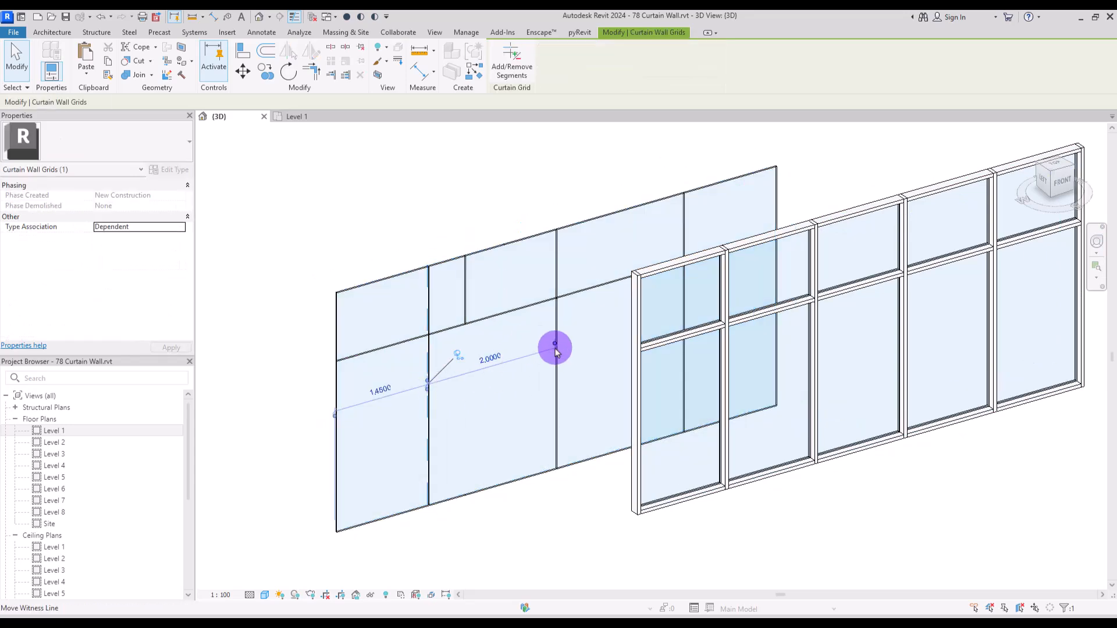
{"action": "left_click", "coordinate": [558, 368]}
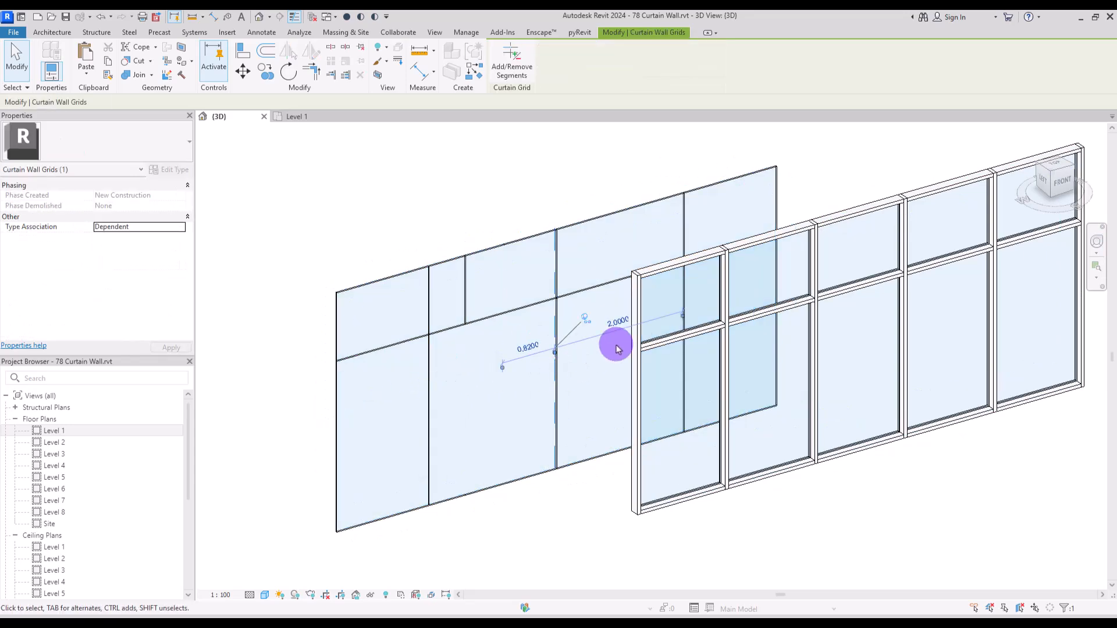
{"action": "left_click", "coordinate": [429, 413]}
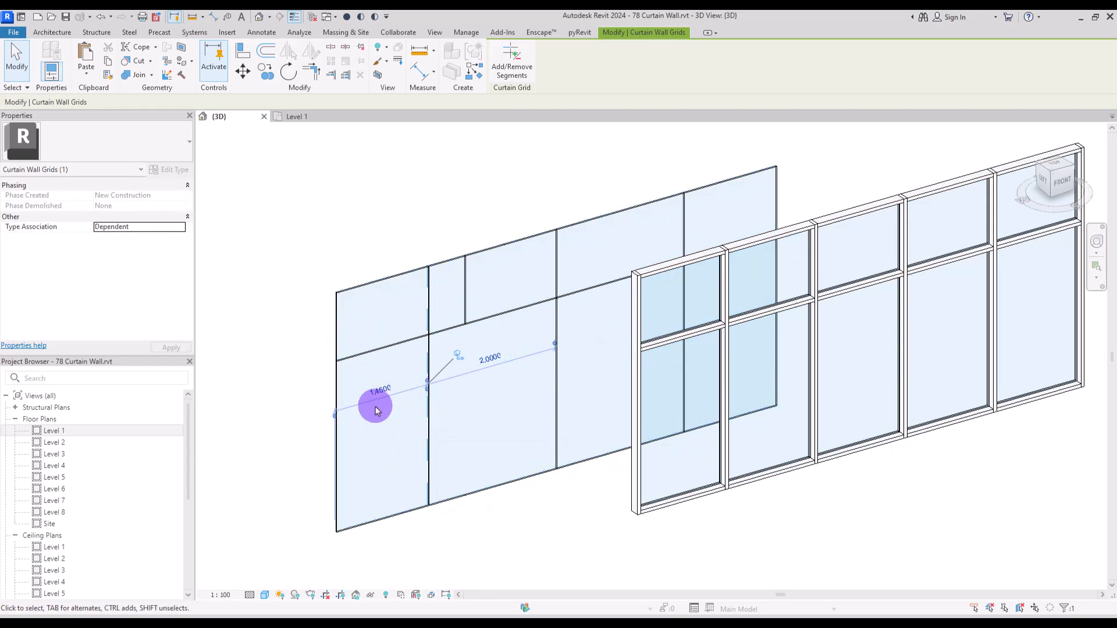
{"action": "left_click", "coordinate": [683, 227]}
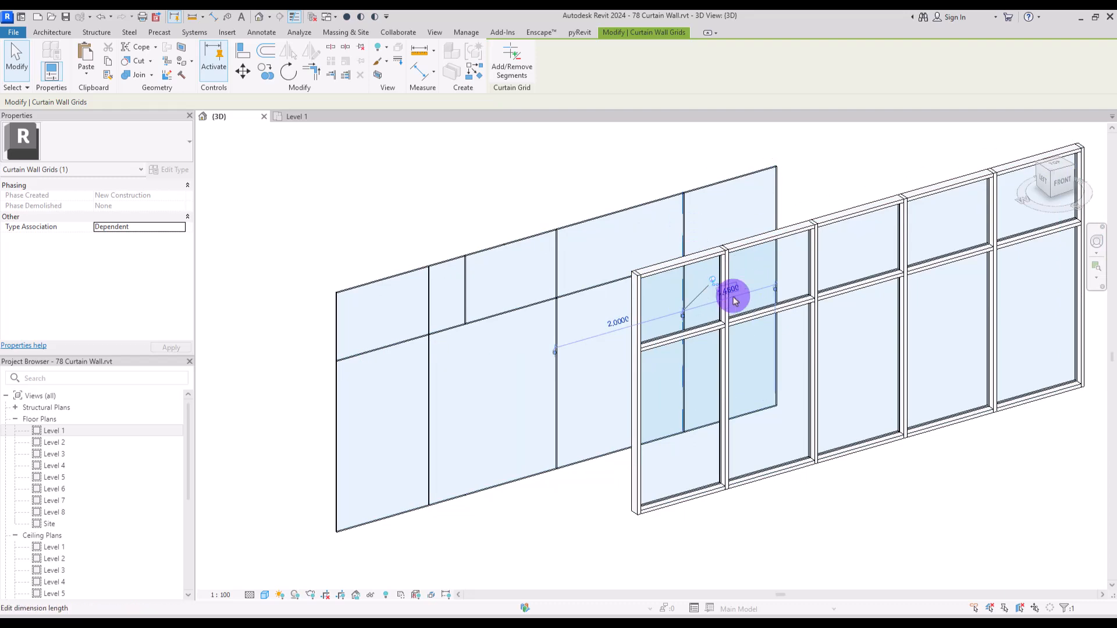
- Change the Exterior Glazing type's vertical grid Layout to Fixed Number
{"action": "left_click", "coordinate": [461, 194]}
{"action": "left_click", "coordinate": [486, 249]}
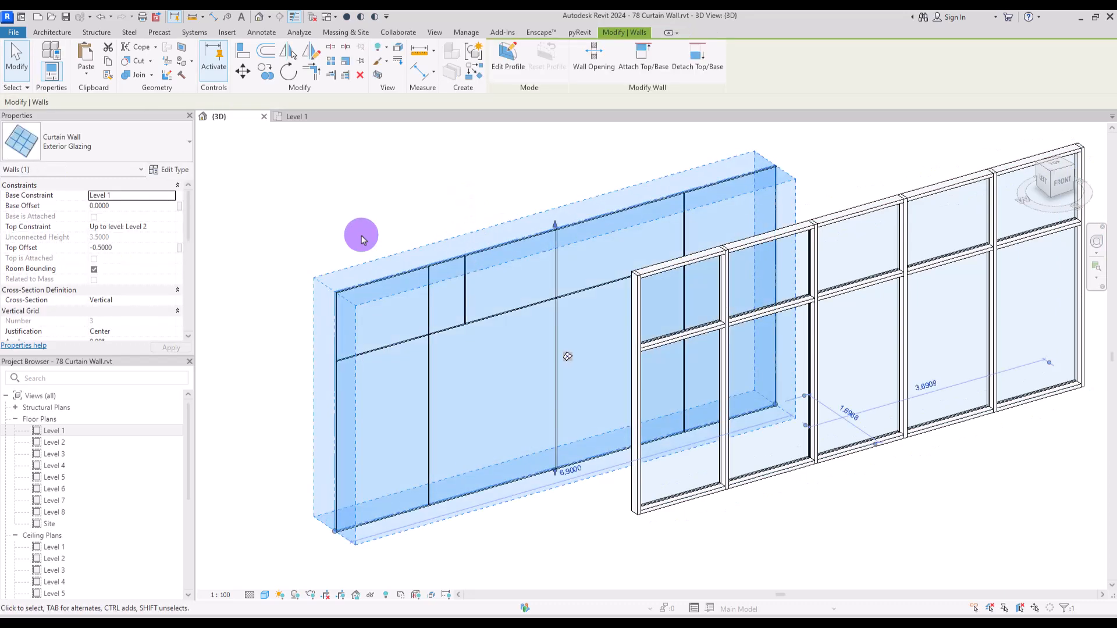
{"action": "left_click_drag", "start_coordinate": [187, 195], "coordinate": [176, 249]}
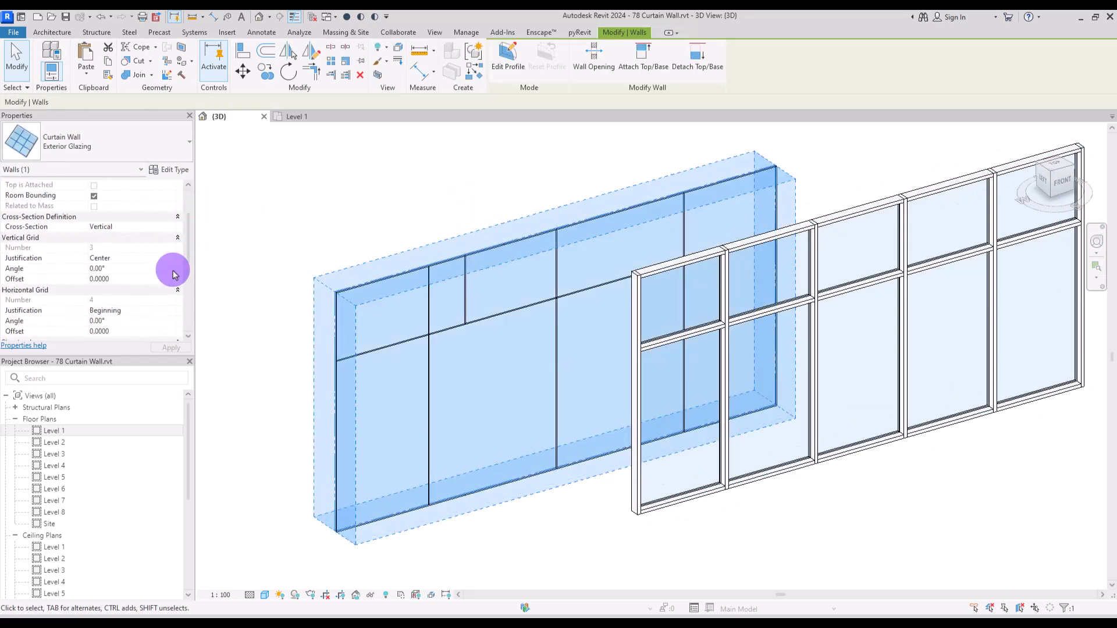
{"action": "left_click", "coordinate": [166, 172]}
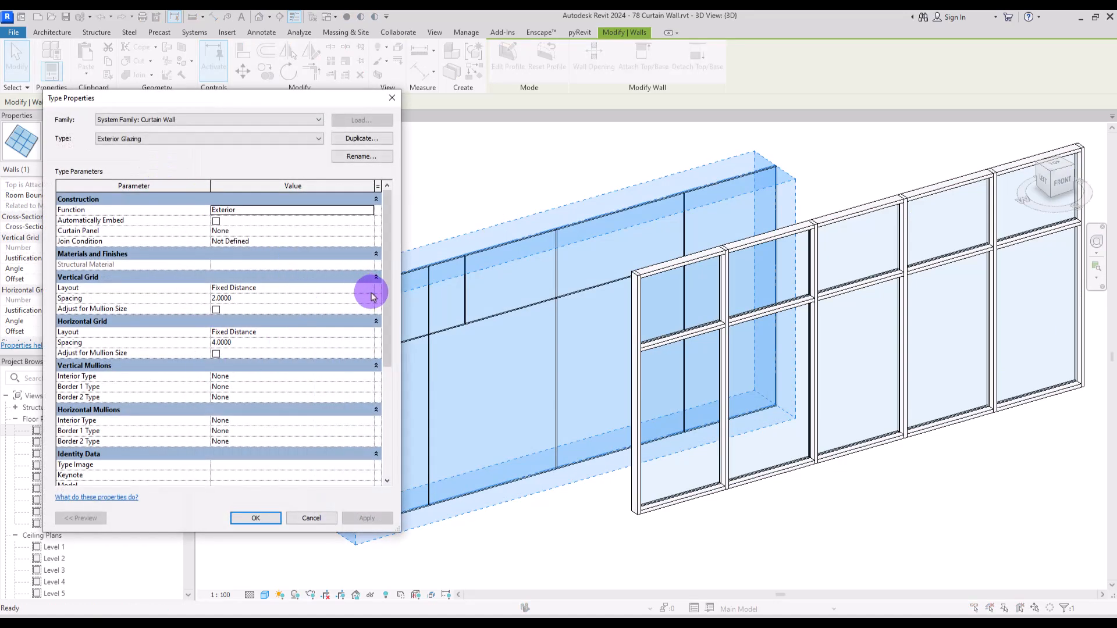
{"action": "left_click", "coordinate": [370, 288]}
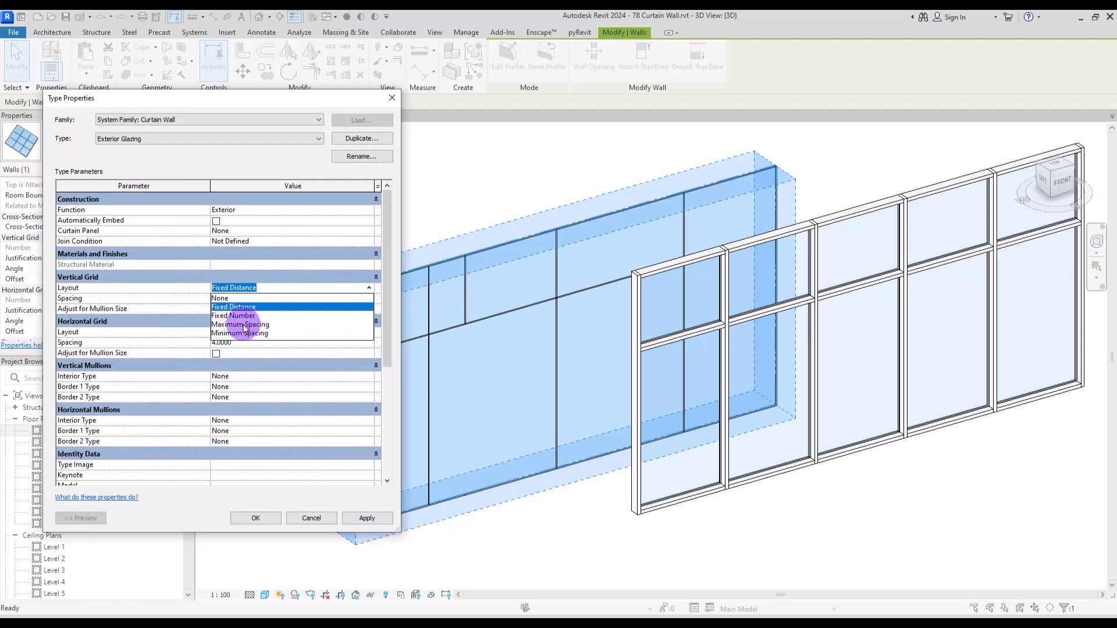
{"action": "left_click", "coordinate": [272, 316]}
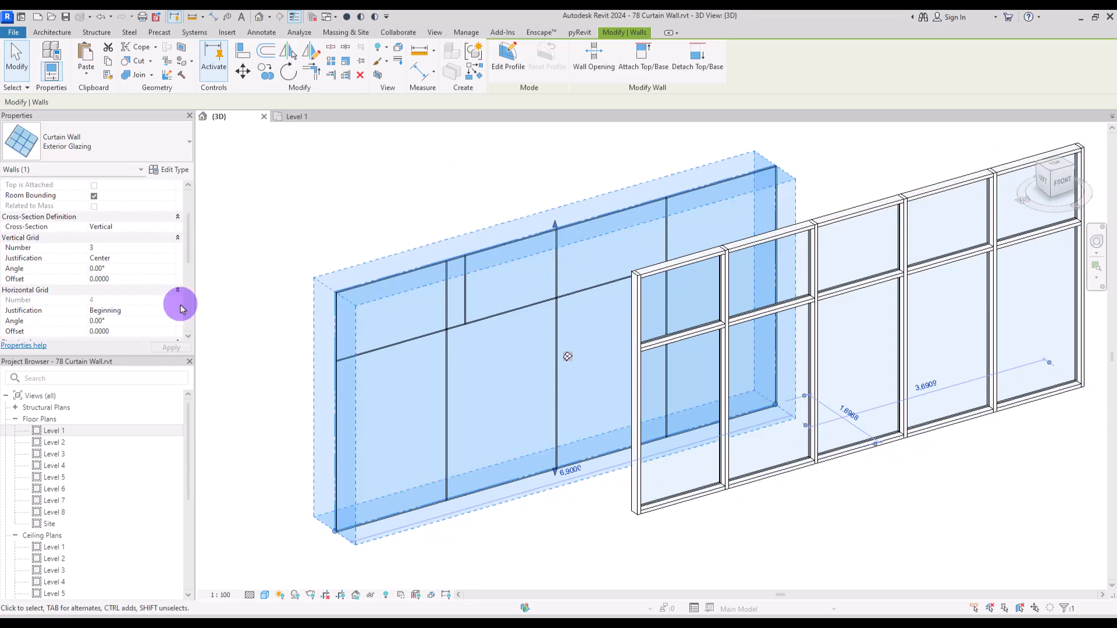
- Set the Exterior Glazing wall's vertical grid Number to 5 and check the spacing around its first vertical grid line
{"action": "left_click", "coordinate": [172, 247]}
{"action": "left_click", "coordinate": [171, 246]}
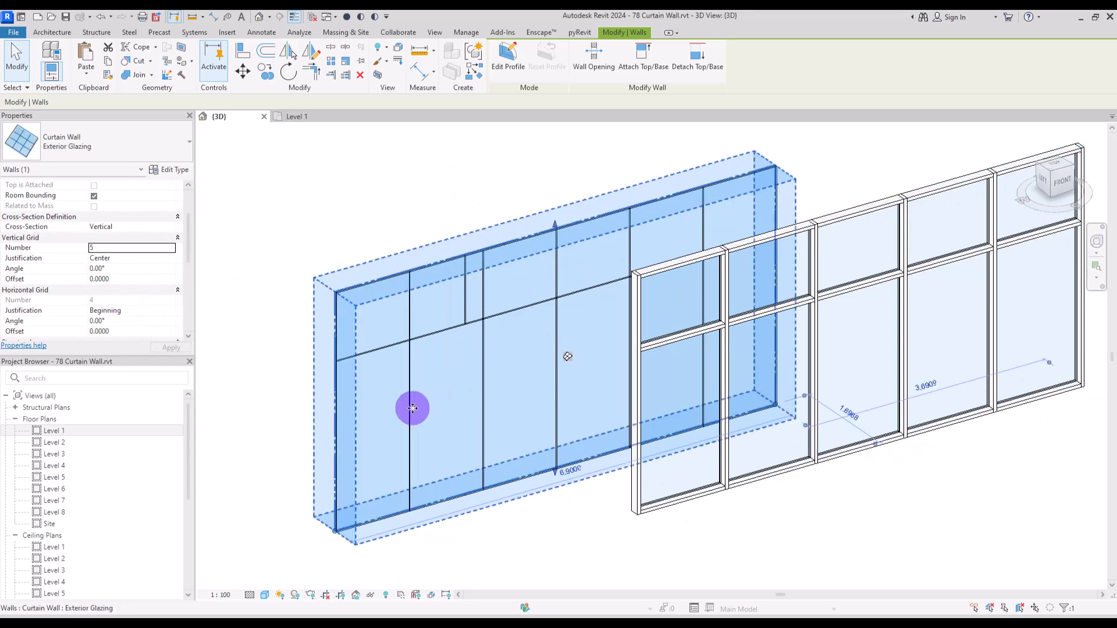
{"action": "left_click", "coordinate": [411, 406]}
{"action": "left_click_drag", "start_coordinate": [463, 379], "coordinate": [484, 384]}
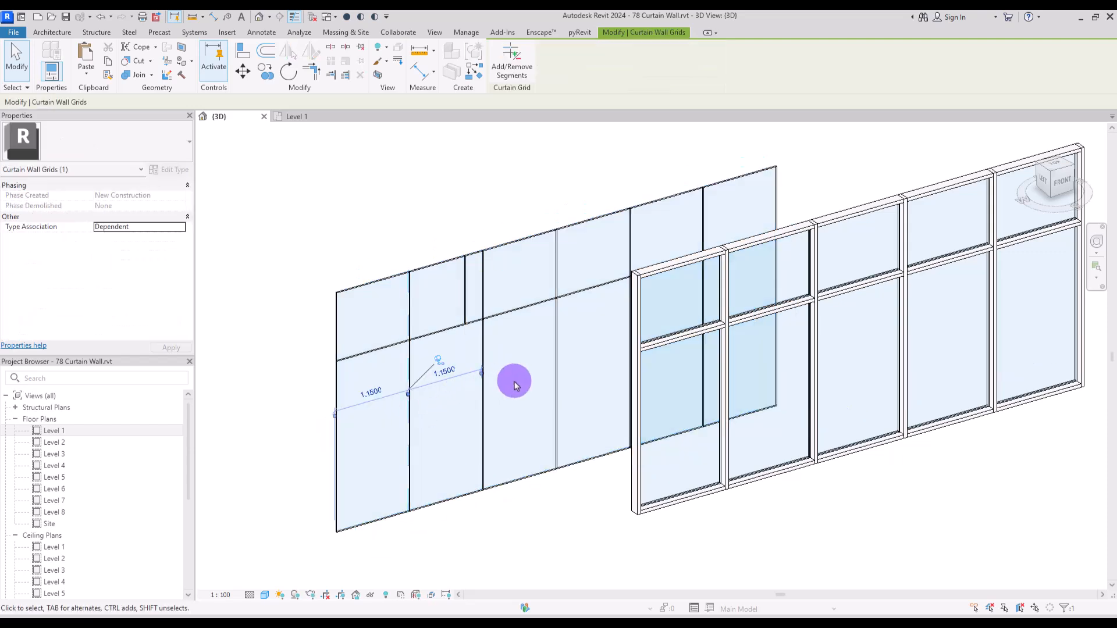
- Change the Exterior Glazing type's vertical grid Layout to Minimum Spacing and check the wall's vertical grid number
{"action": "left_click", "coordinate": [554, 374]}
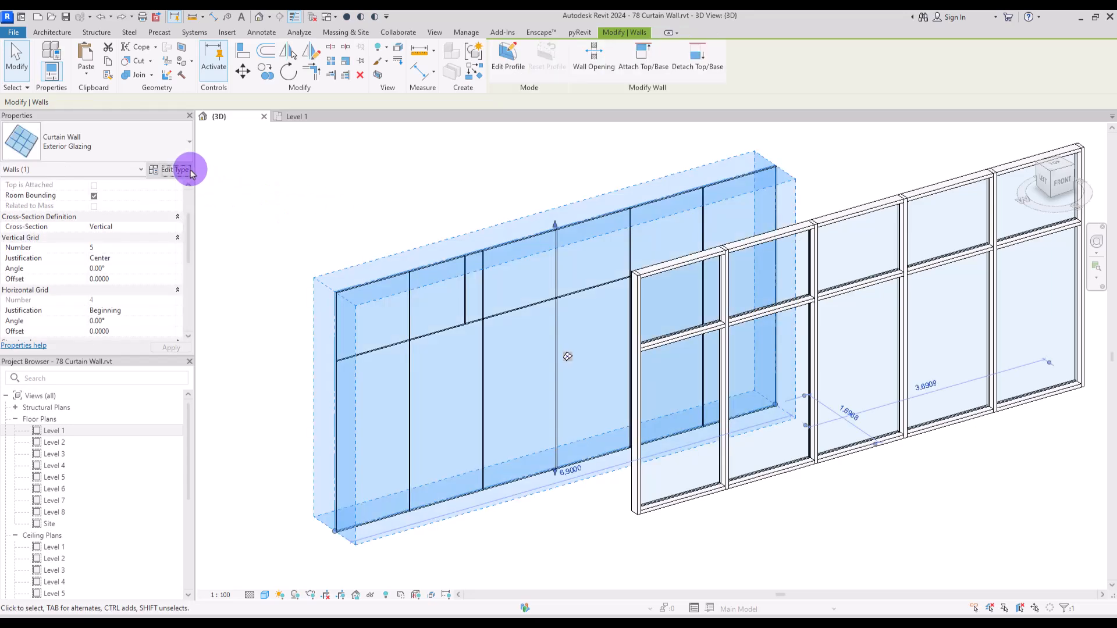
{"action": "left_click", "coordinate": [185, 170]}
{"action": "left_click", "coordinate": [365, 287]}
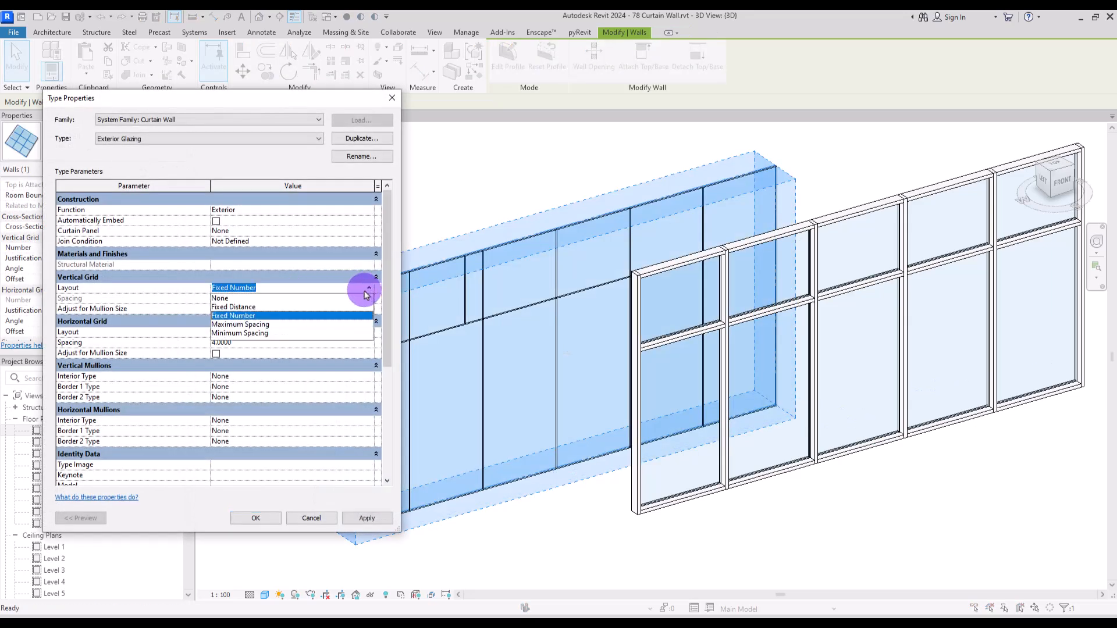
{"action": "left_click", "coordinate": [240, 333]}
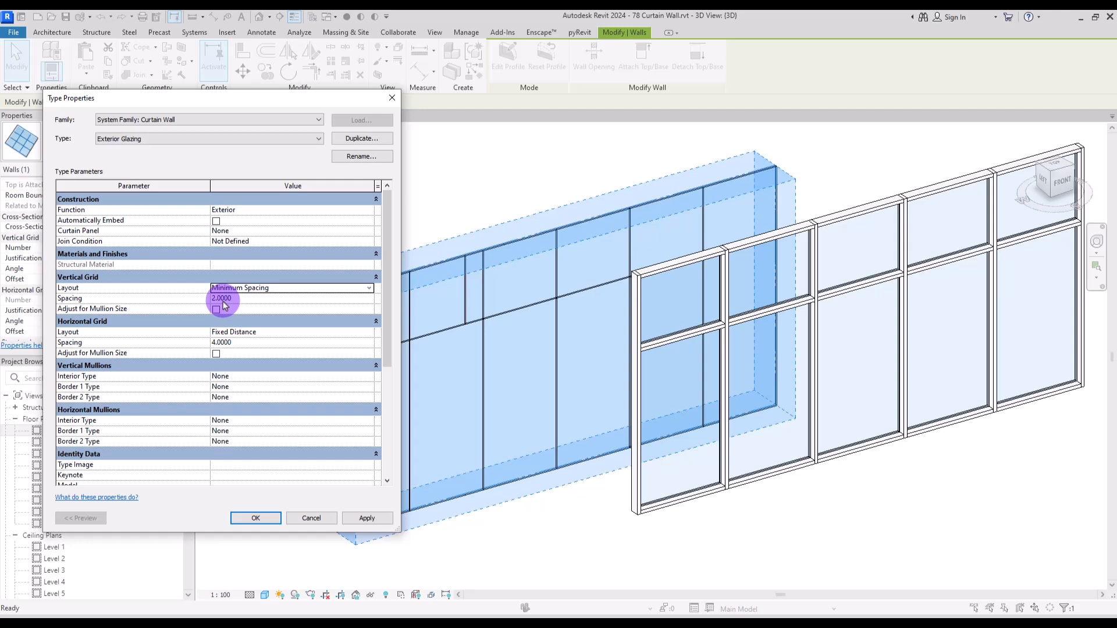
{"action": "left_click", "coordinate": [307, 284]}
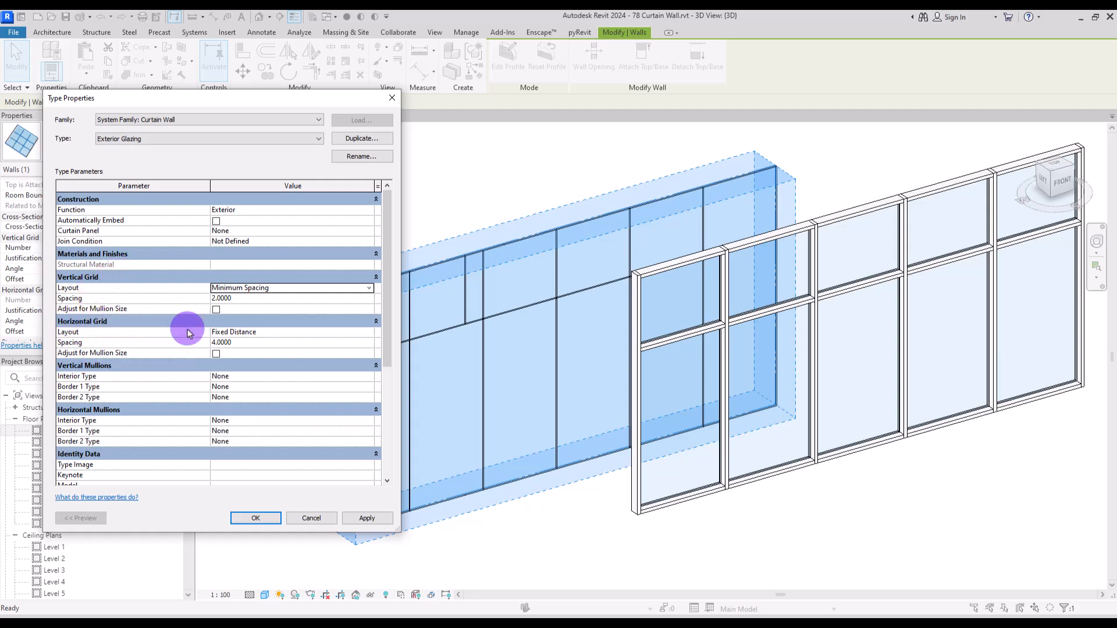
{"action": "left_click", "coordinate": [248, 518]}
{"action": "key", "text": "Escape"}
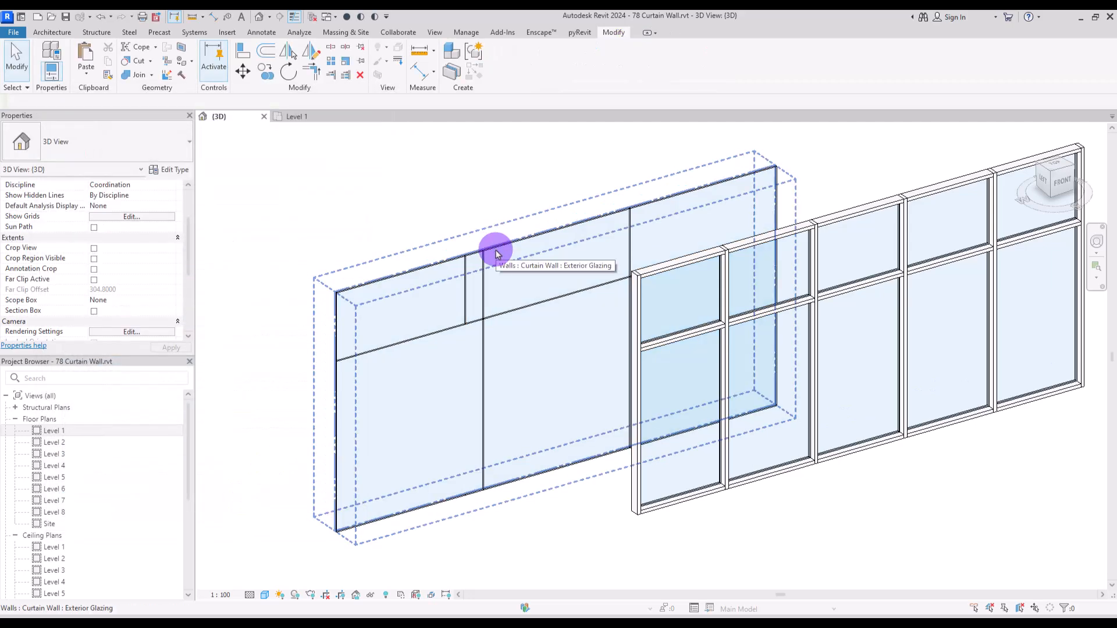
{"action": "left_click", "coordinate": [496, 253]}
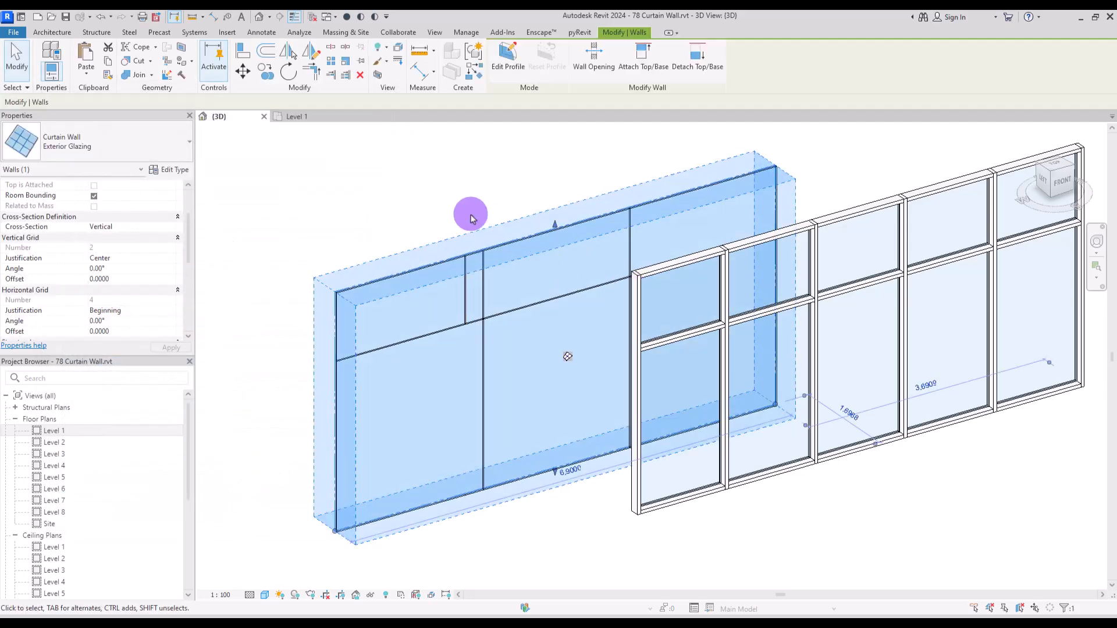
{"action": "left_click", "coordinate": [440, 176]}
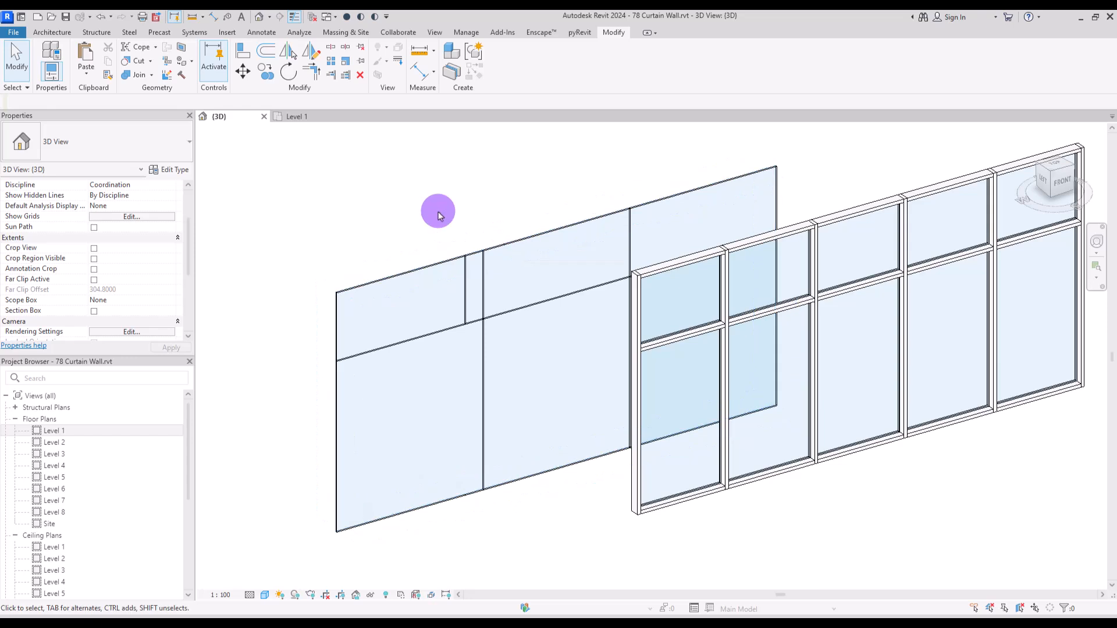
- Place Rectangular Mullion 50 x 150mm on the Exterior Glazing wall's horizontal grid line and on the short vertical grid segment
{"action": "left_click", "coordinate": [51, 32]}
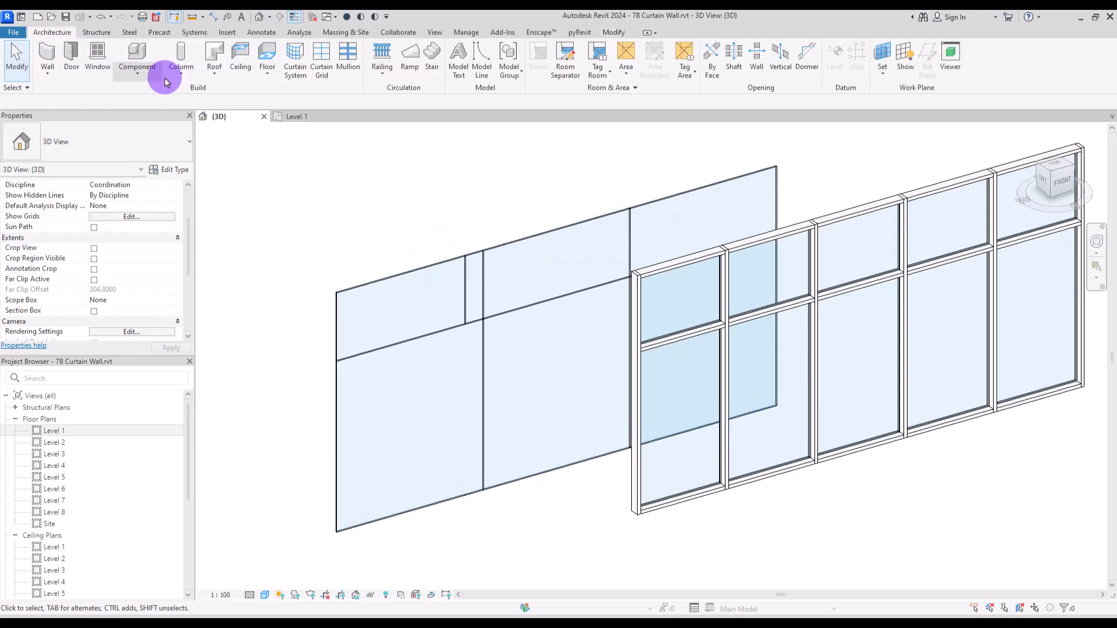
{"action": "left_click", "coordinate": [347, 54]}
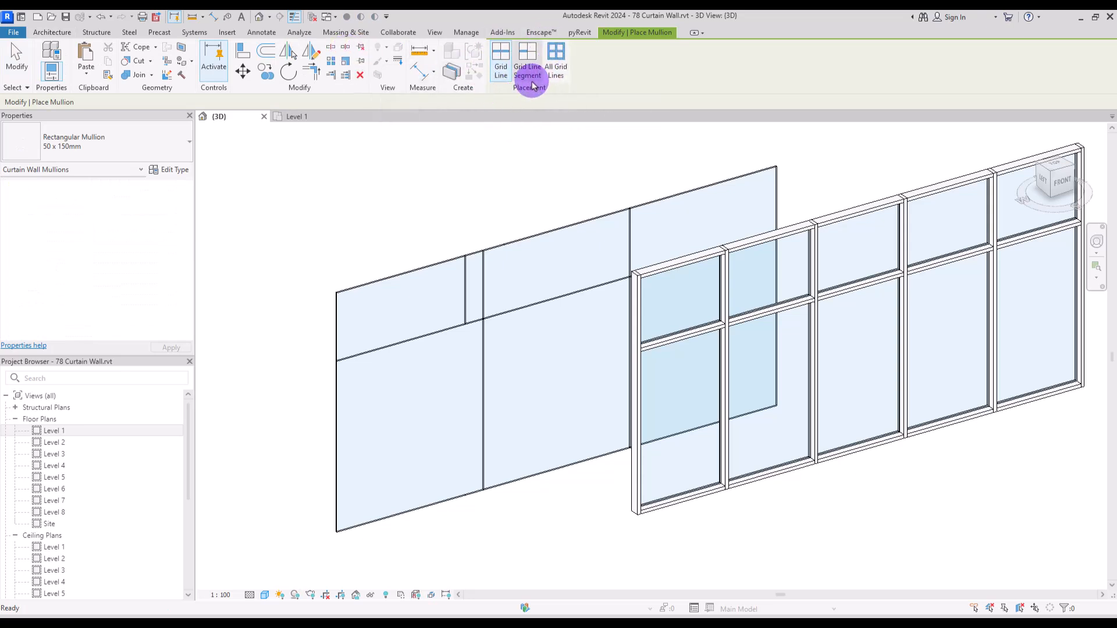
{"action": "left_click", "coordinate": [143, 140]}
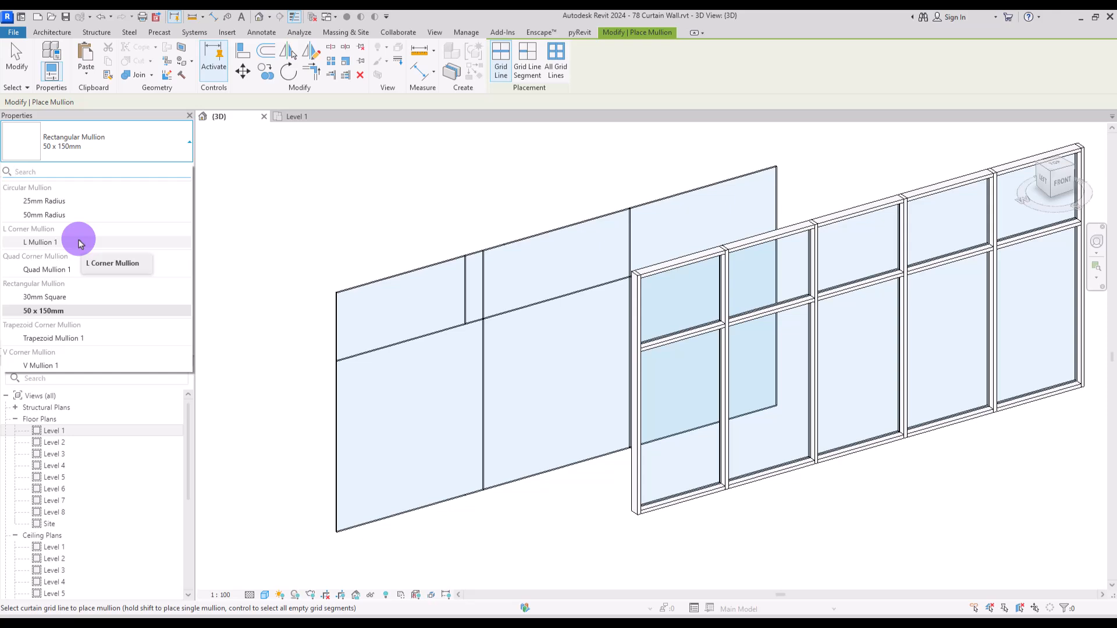
{"action": "left_click", "coordinate": [604, 72]}
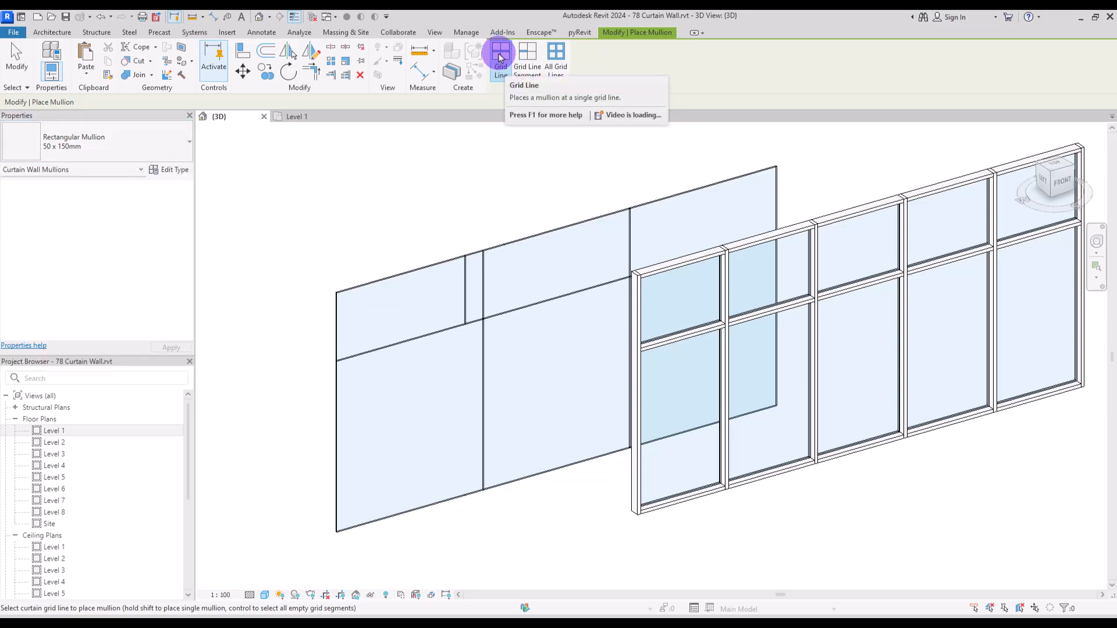
{"action": "left_click", "coordinate": [473, 332]}
{"action": "left_click", "coordinate": [527, 58]}
{"action": "left_click", "coordinate": [468, 285]}
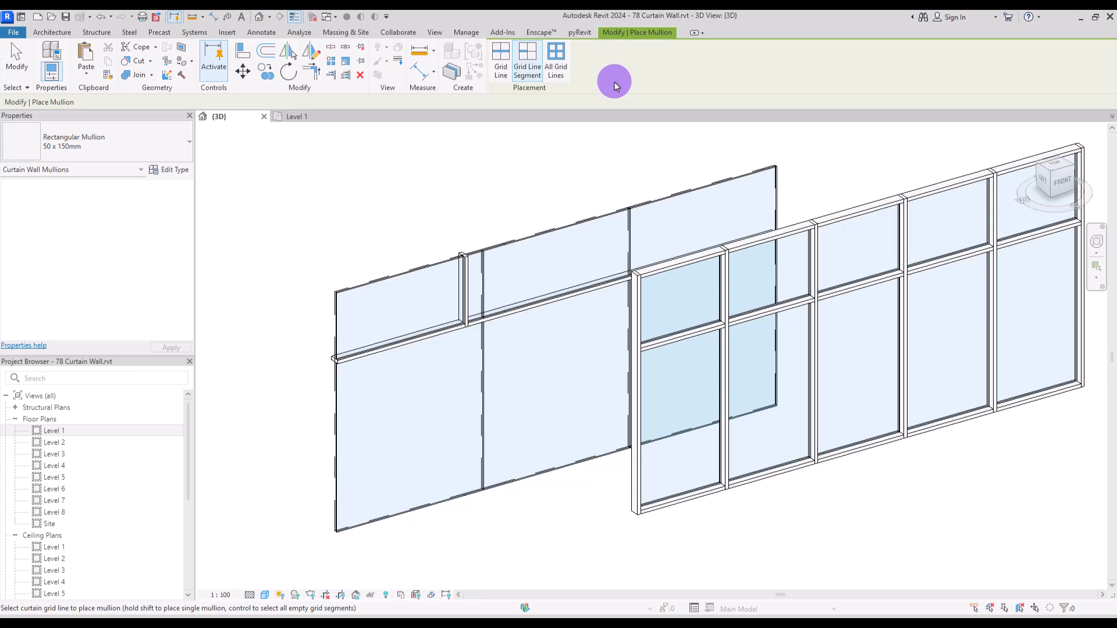
- Place 50 x 150mm rectangular mullions on all remaining grid lines and borders of the Exterior Glazing wall
{"action": "left_click", "coordinate": [556, 55]}
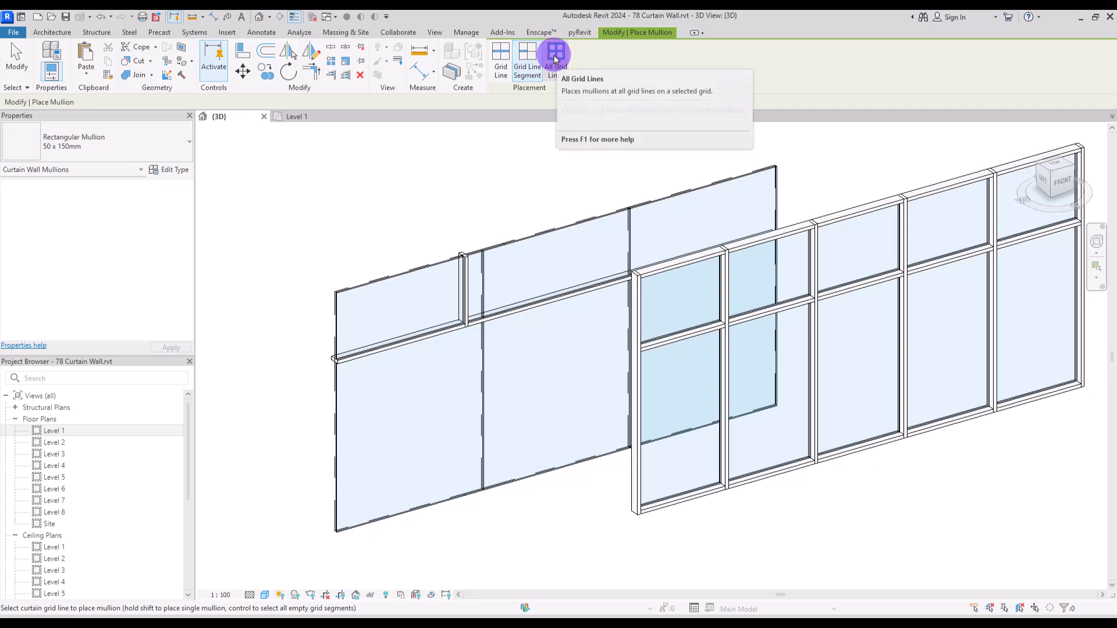
{"action": "left_click", "coordinate": [551, 232]}
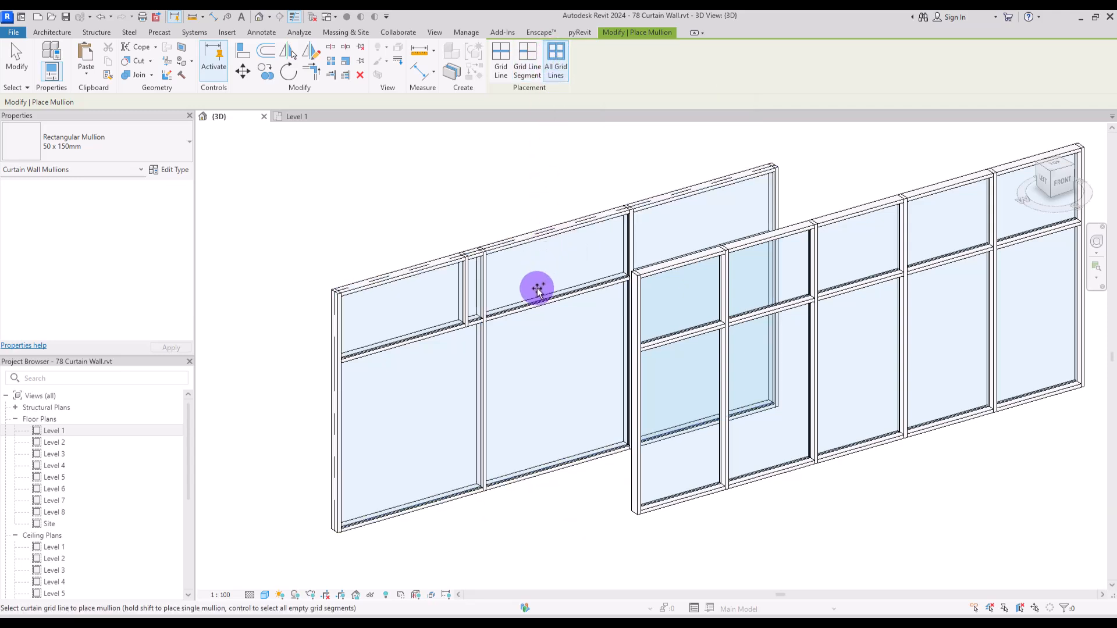
{"action": "key", "text": "Escape"}
- Compare the mullion types available for an interior horizontal mullion and a top border mullion of the Exterior Glazing wall
{"action": "left_click", "coordinate": [533, 307]}
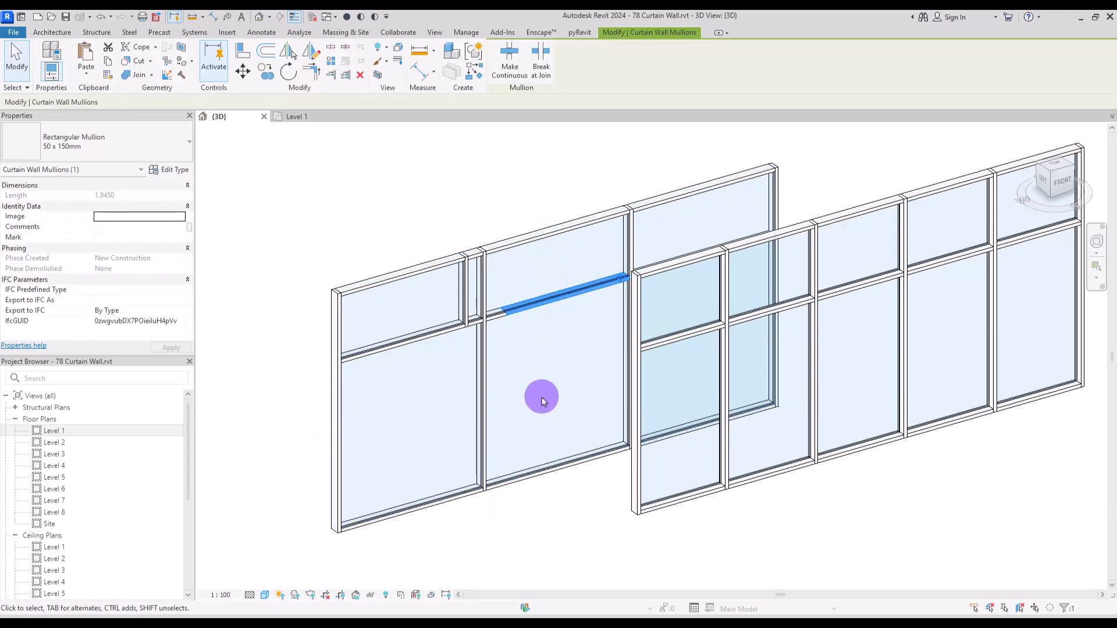
{"action": "left_click", "coordinate": [110, 142]}
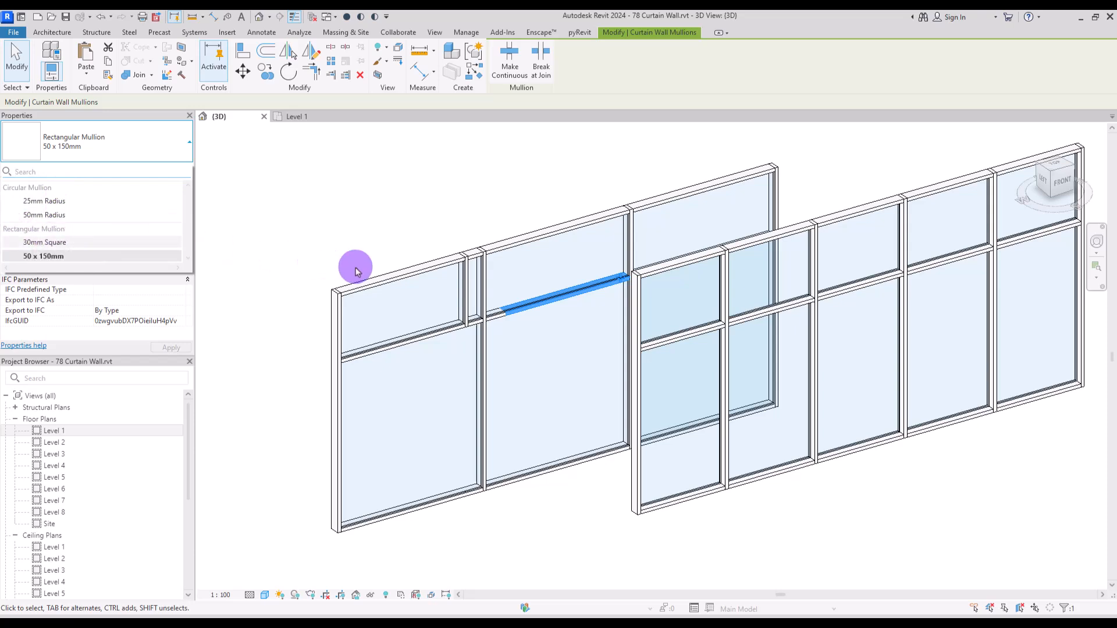
{"action": "left_click", "coordinate": [389, 280]}
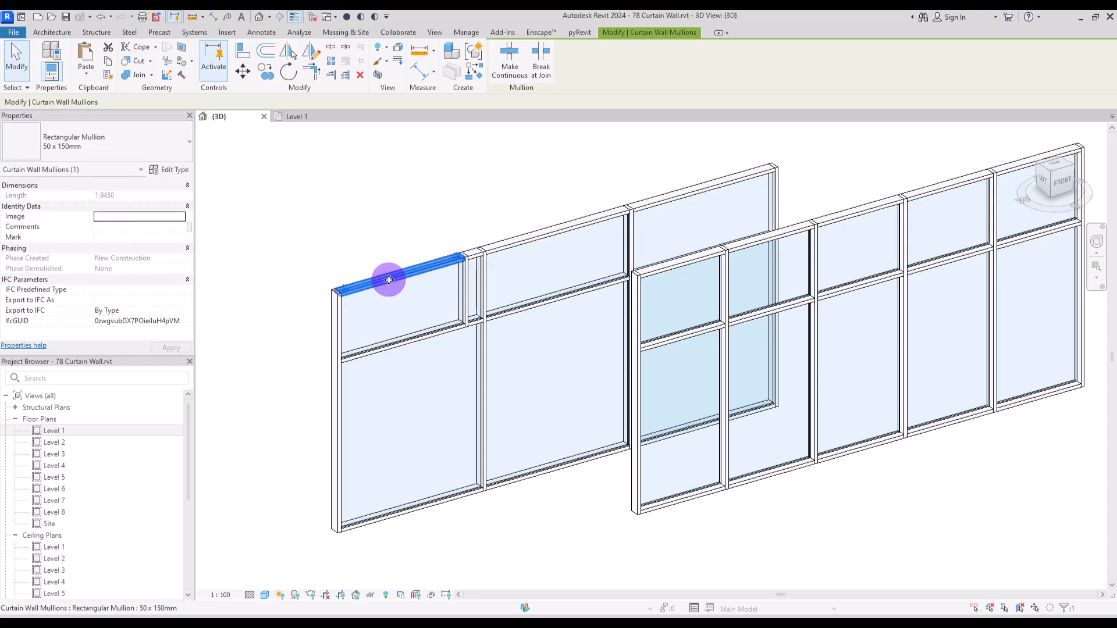
{"action": "left_click", "coordinate": [81, 138]}
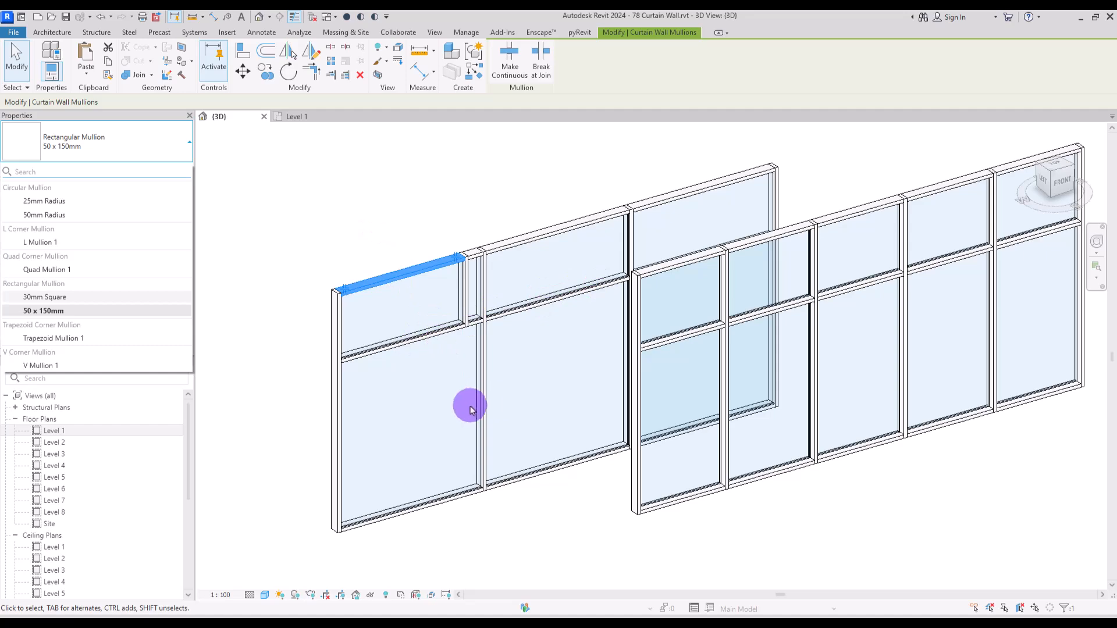
{"action": "left_click", "coordinate": [399, 161]}
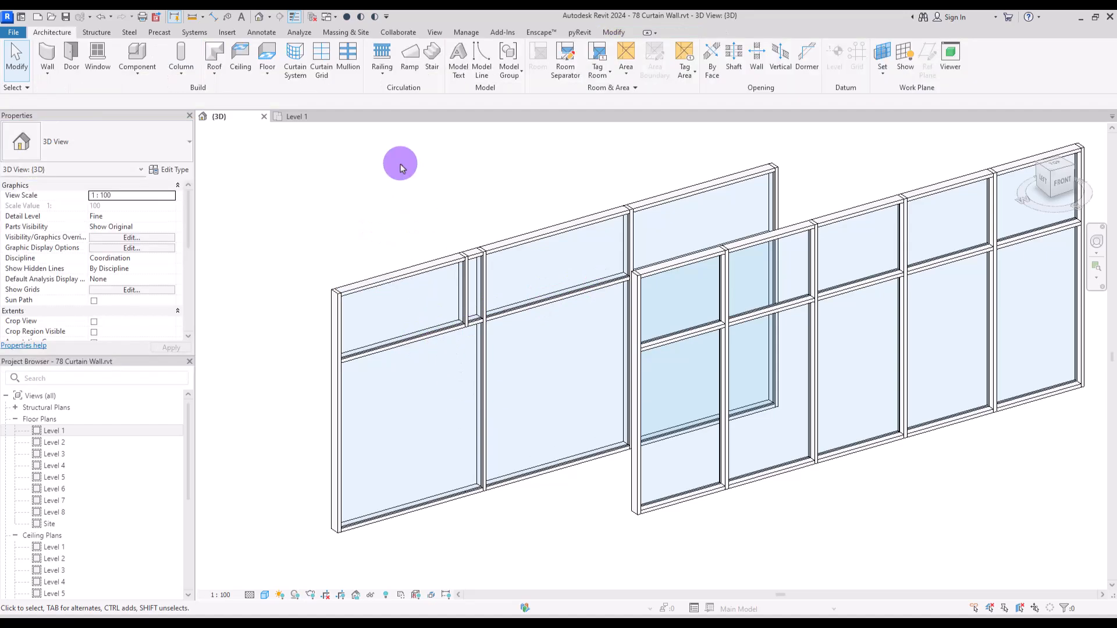
- Review the Exterior Glazing type's mullion settings, comparing the options for the vertical Border 1 Type and Interior Type
{"action": "left_click", "coordinate": [535, 233]}
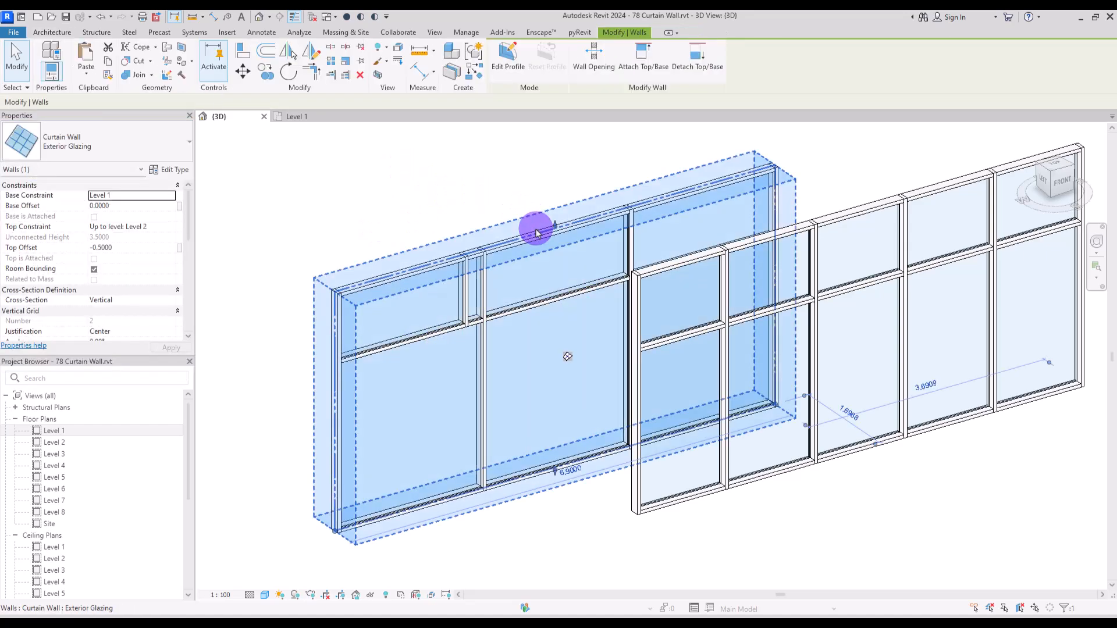
{"action": "left_click", "coordinate": [179, 172]}
{"action": "left_click_drag", "start_coordinate": [386, 294], "coordinate": [391, 351]}
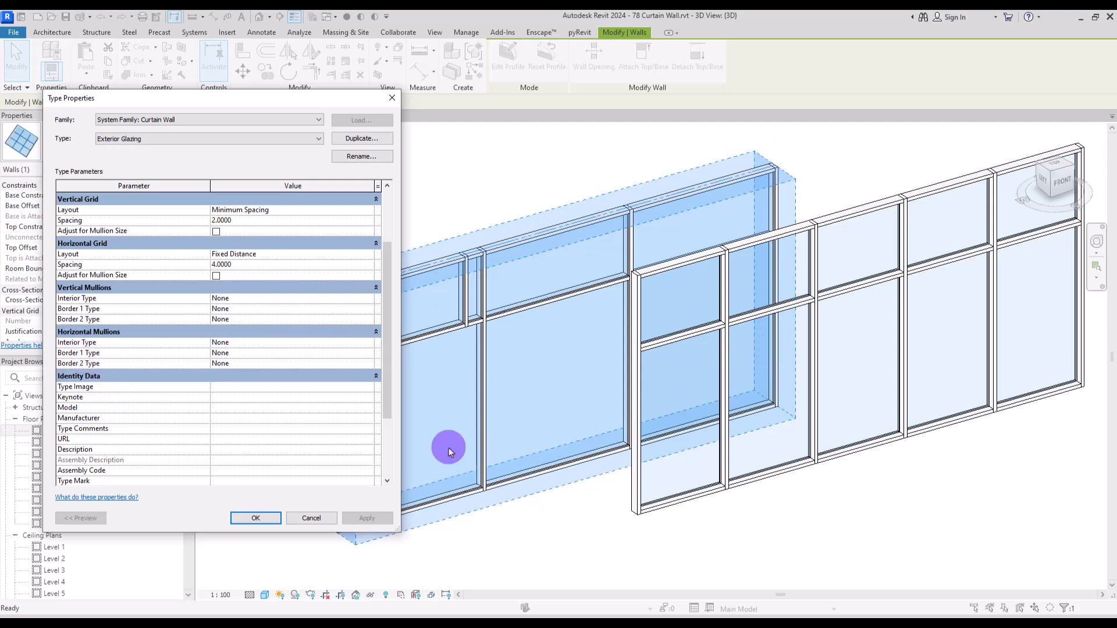
{"action": "left_click", "coordinate": [369, 309]}
{"action": "scroll", "coordinate": [369, 341], "scroll_direction": "down", "scroll_amount": 1}
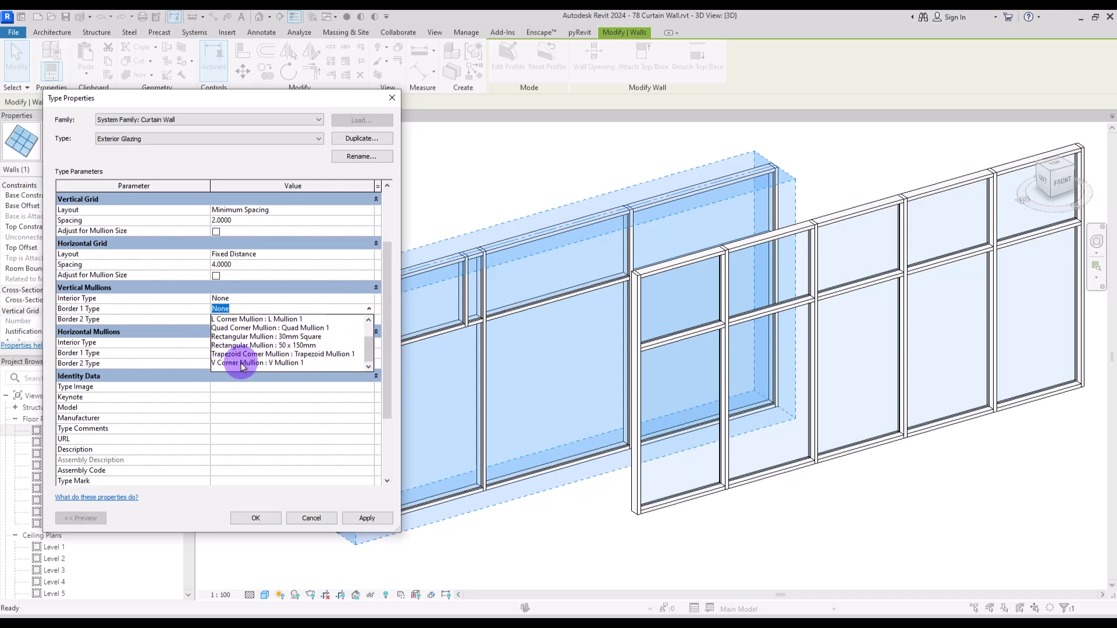
{"action": "left_click", "coordinate": [178, 365]}
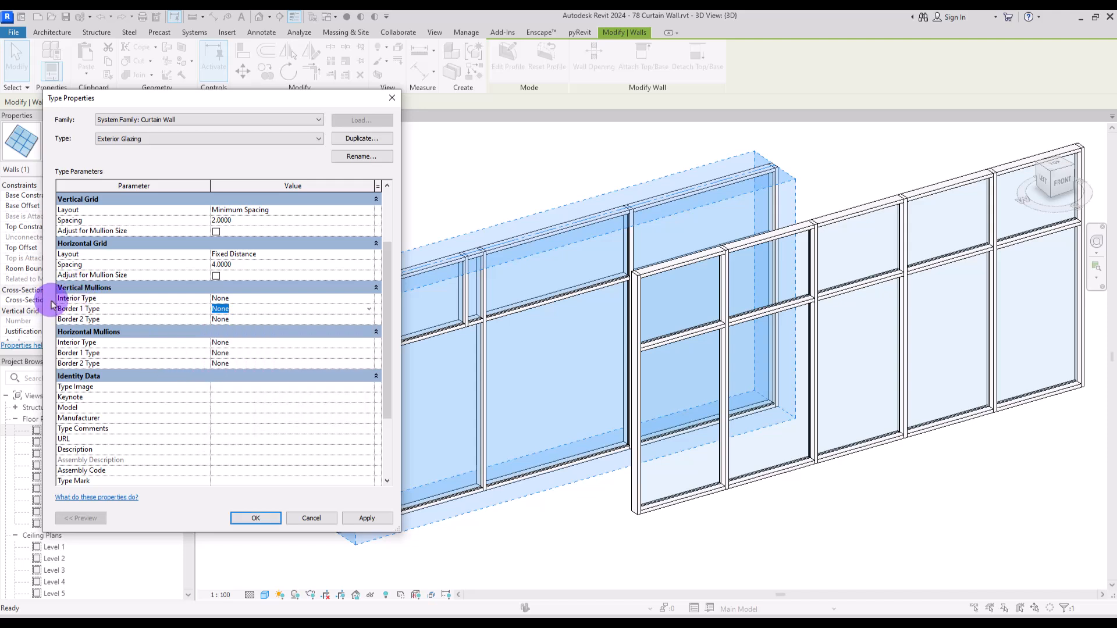
{"action": "left_click", "coordinate": [369, 299]}
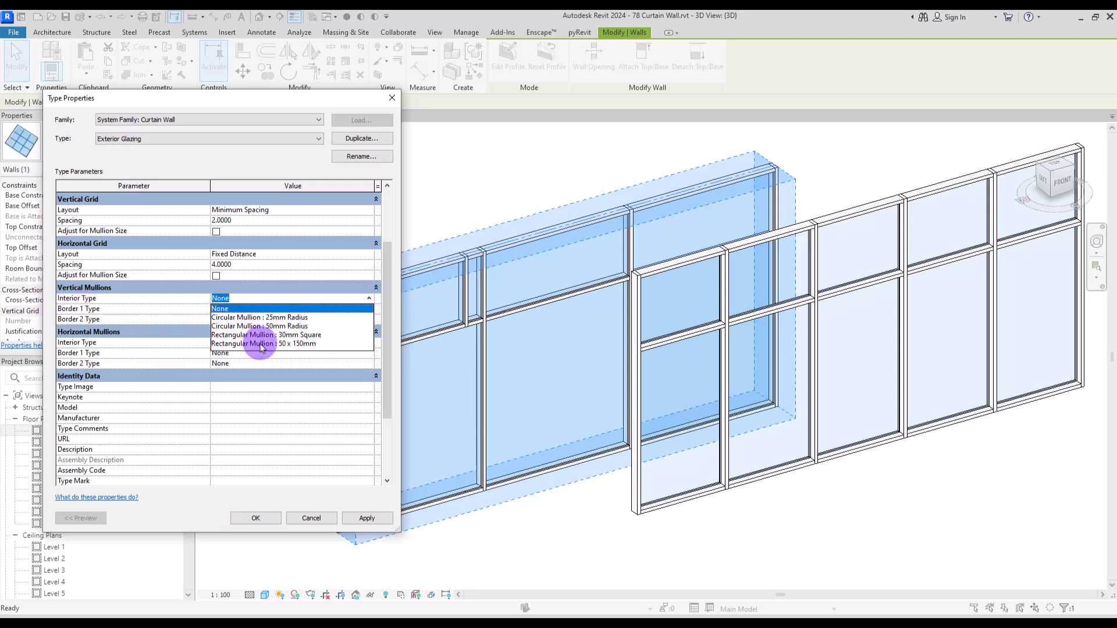
{"action": "left_click", "coordinate": [204, 354]}
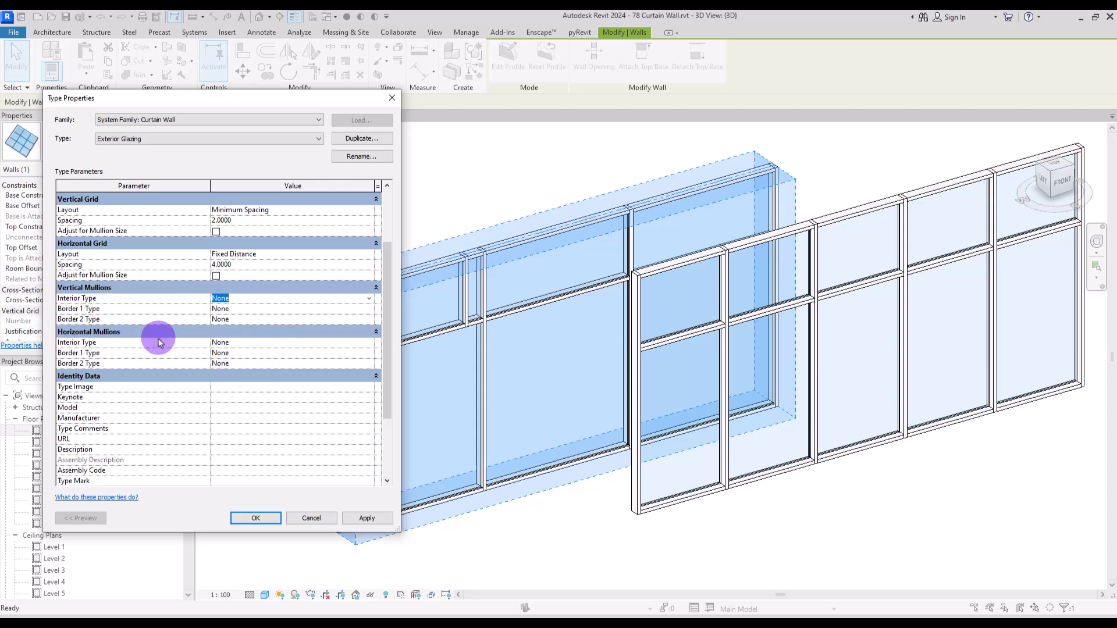
{"action": "left_click", "coordinate": [259, 517]}
- Delete the Exterior Glazing wall and select the lower glazed panel in the Storefront wall's middle bay
{"action": "key", "text": "Delete"}
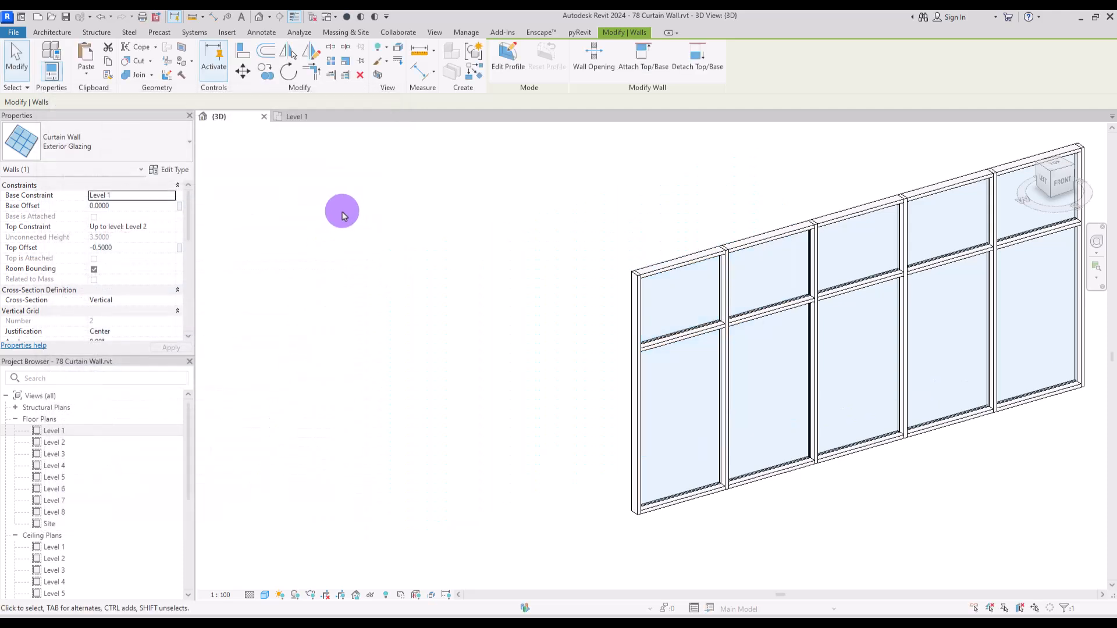
{"action": "middle_click_drag", "start_coordinate": [661, 364], "coordinate": [586, 396]}
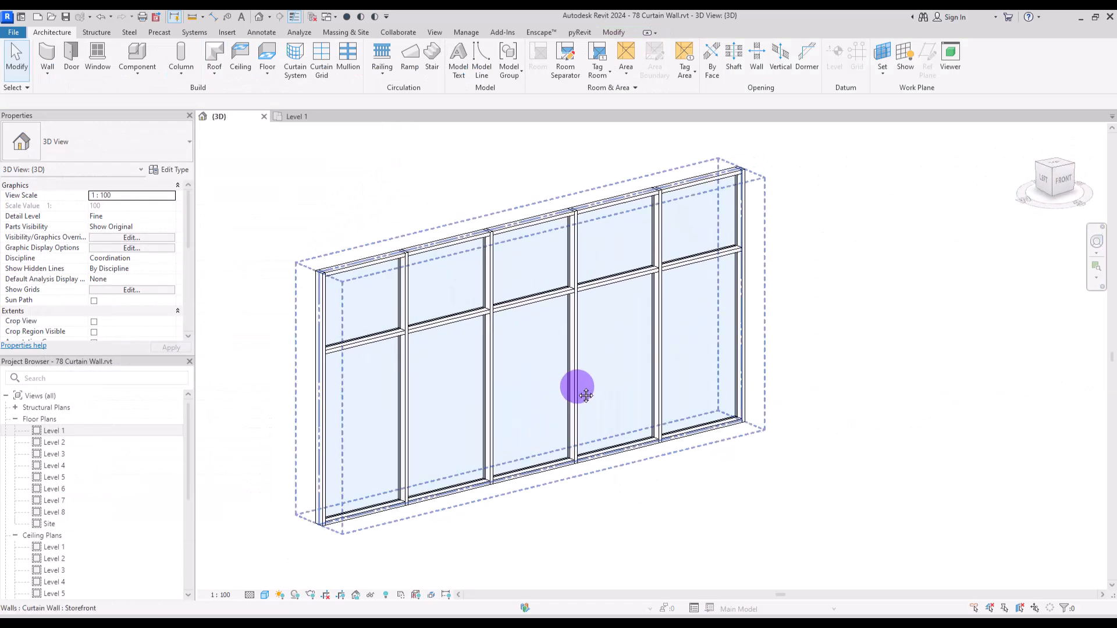
{"action": "left_click", "coordinate": [570, 341]}
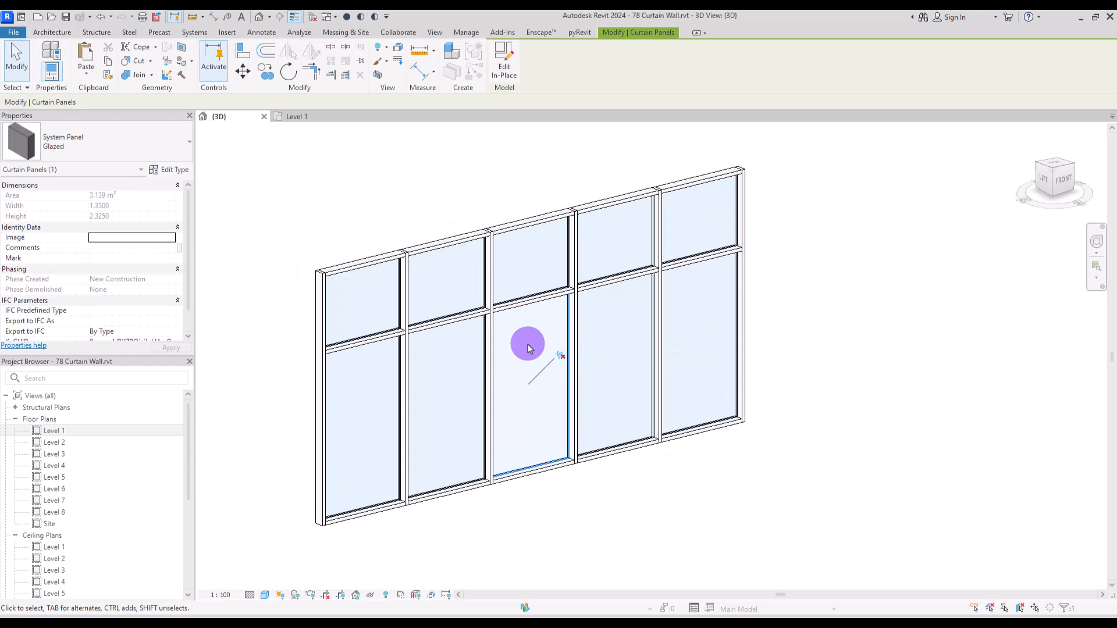
- Change the selected lower panel in the Storefront wall's middle bay to the Solid system panel
{"action": "left_click", "coordinate": [61, 145]}
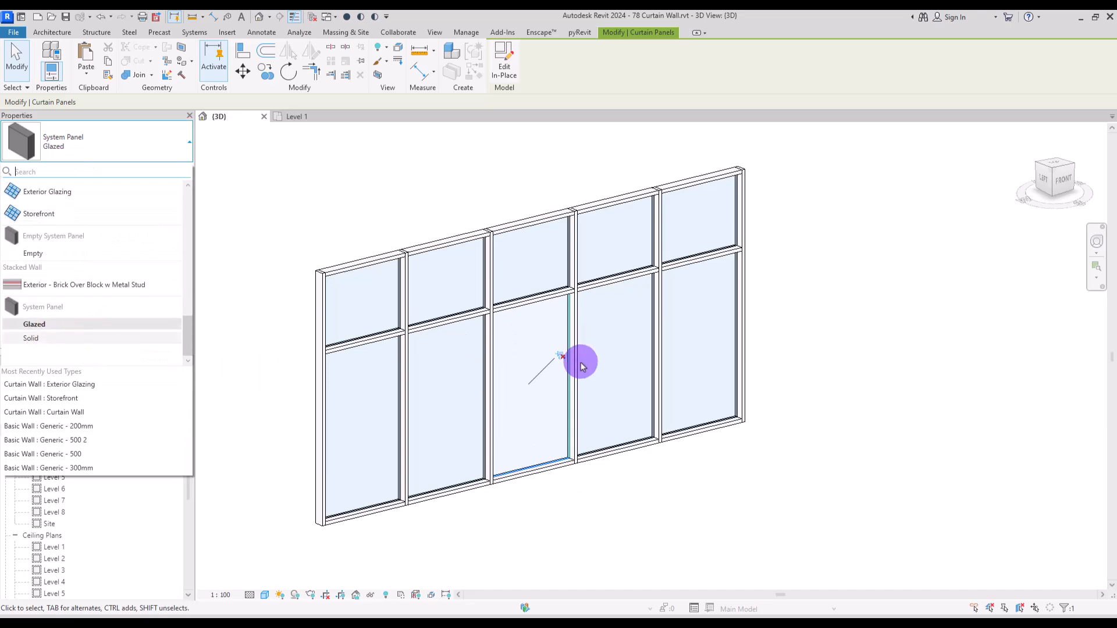
{"action": "left_click", "coordinate": [61, 337]}
{"action": "key", "text": "Escape"}
{"action": "middle_click_drag", "start_coordinate": [638, 289], "coordinate": [592, 479], "text": "shift"}
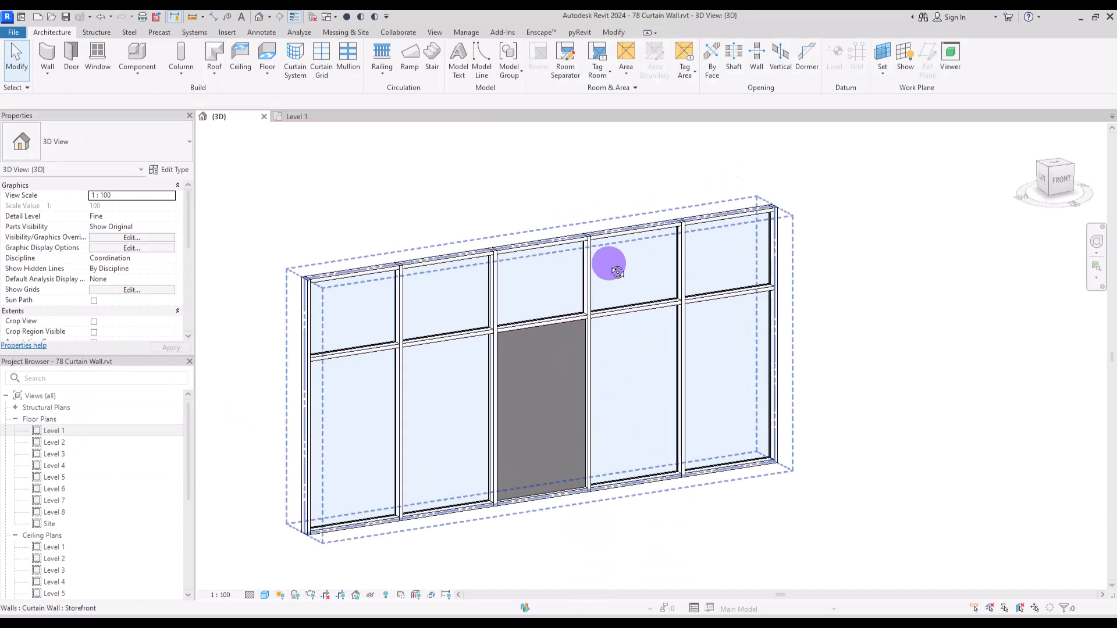
- Change the middle bay's lower solid panel to the Empty System Panel type
{"action": "left_click", "coordinate": [586, 323]}
{"action": "left_click", "coordinate": [117, 138]}
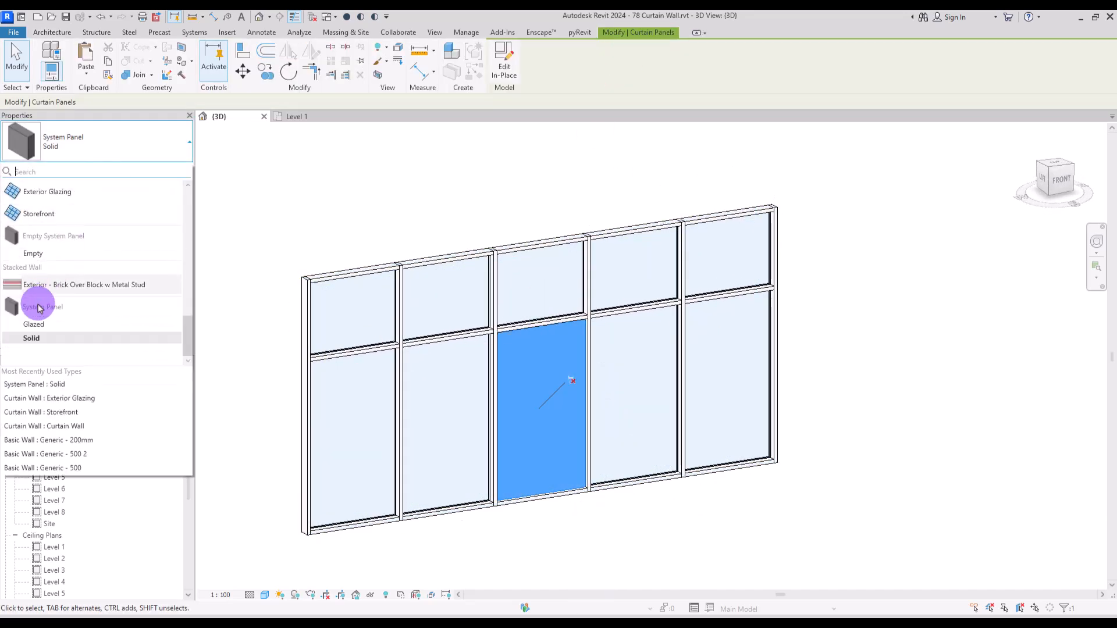
{"action": "left_click", "coordinate": [41, 243]}
{"action": "left_click", "coordinate": [642, 542]}
{"action": "middle_click_drag", "start_coordinate": [663, 469], "coordinate": [606, 445], "text": "shift"}
- Examine the replacement types and type properties available for the empty panel in the middle bay
{"action": "left_click", "coordinate": [581, 446]}
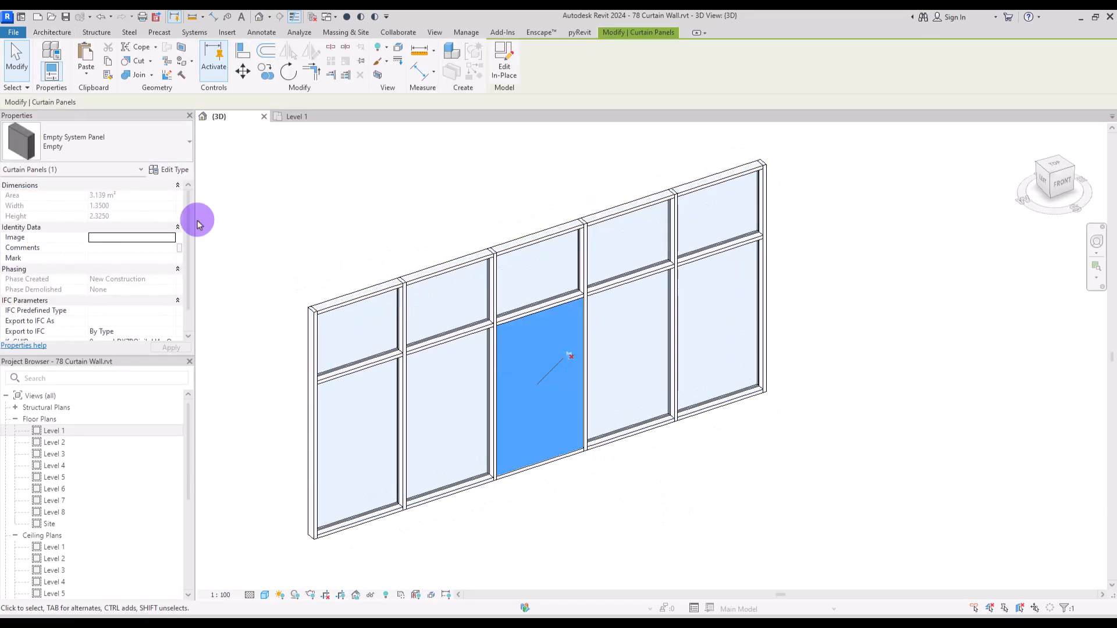
{"action": "left_click", "coordinate": [93, 138]}
{"action": "left_click_drag", "start_coordinate": [187, 343], "coordinate": [175, 292]}
{"action": "left_click", "coordinate": [560, 337]}
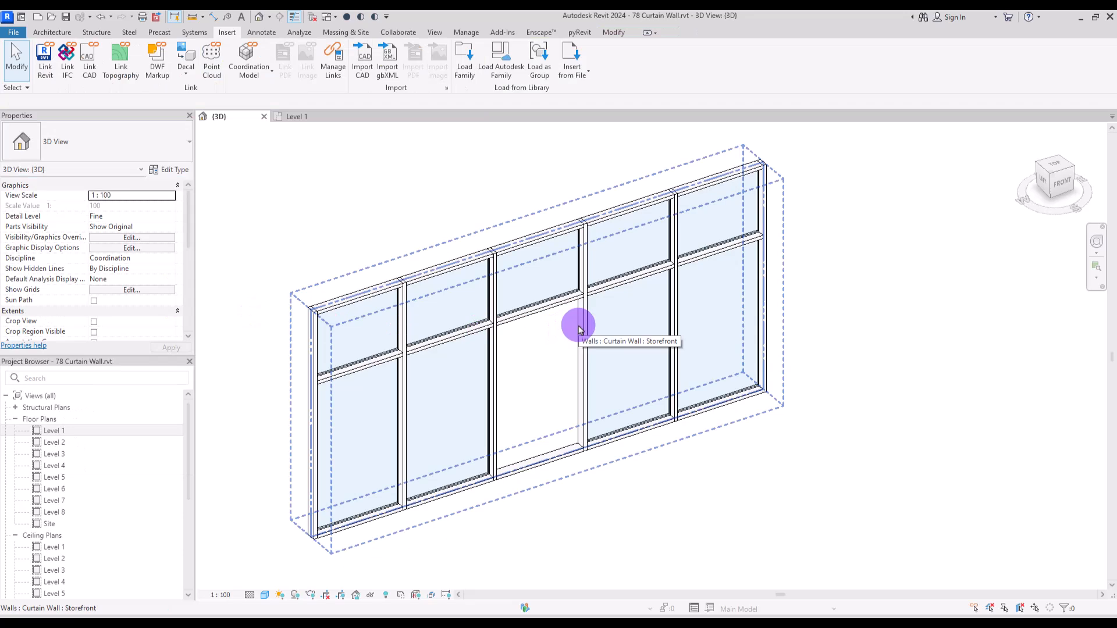
{"action": "left_click", "coordinate": [578, 324]}
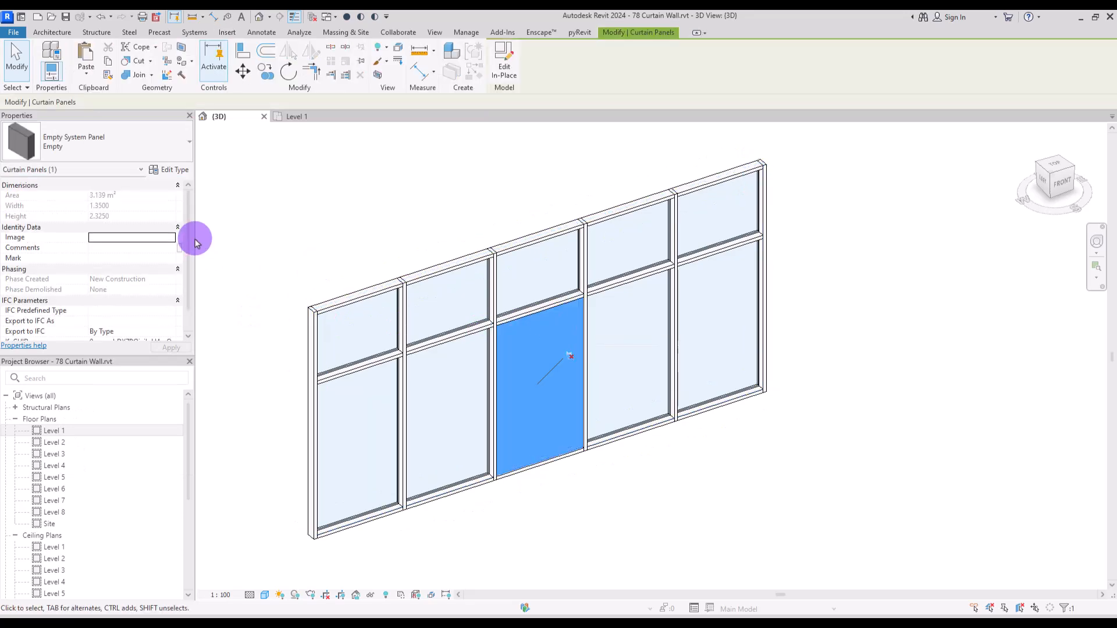
{"action": "left_click", "coordinate": [160, 170]}
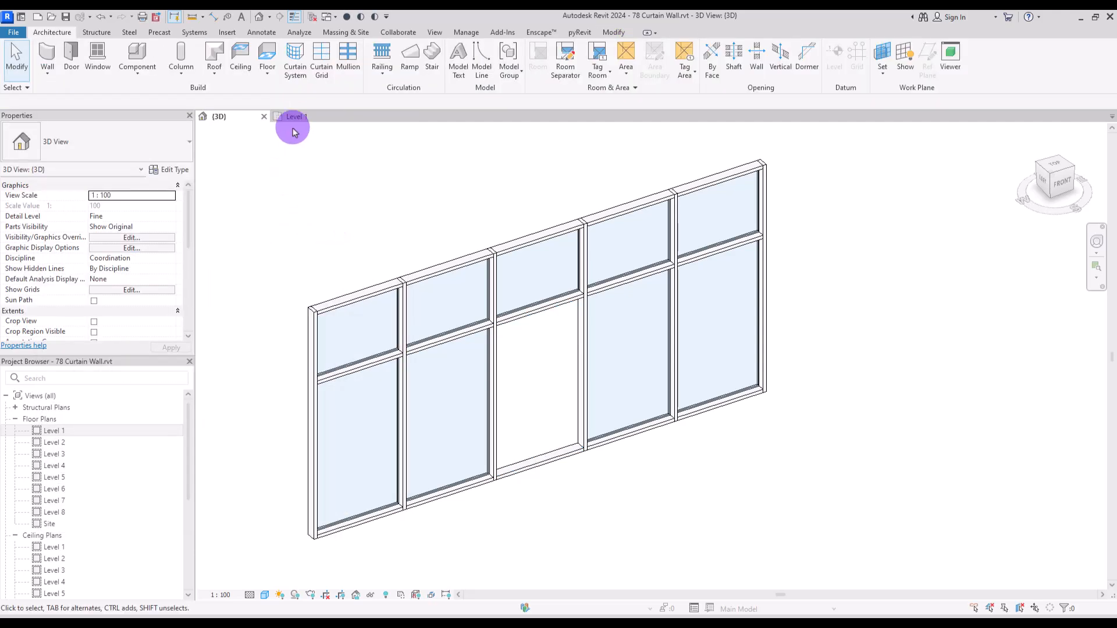
- Draw a Storefront curtain wall up to Level 2 along the furnished room's left exterior wall in the Level 1 plan
{"action": "left_click", "coordinate": [291, 117]}
{"action": "middle_click_drag", "start_coordinate": [318, 203], "coordinate": [873, 291]}
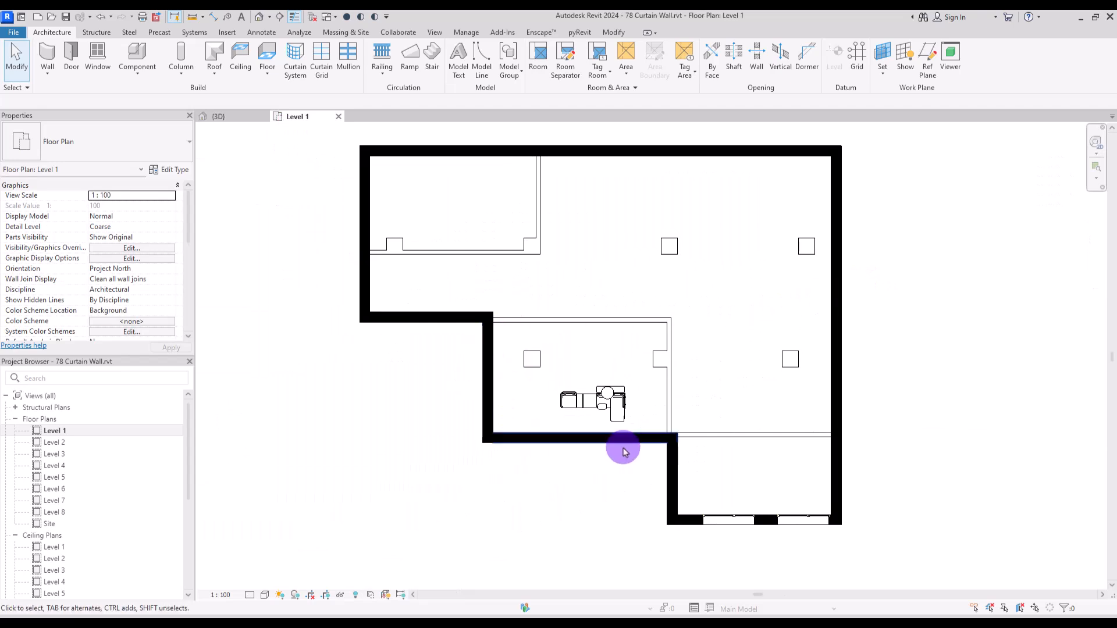
{"action": "left_click", "coordinate": [48, 76]}
{"action": "left_click", "coordinate": [78, 93]}
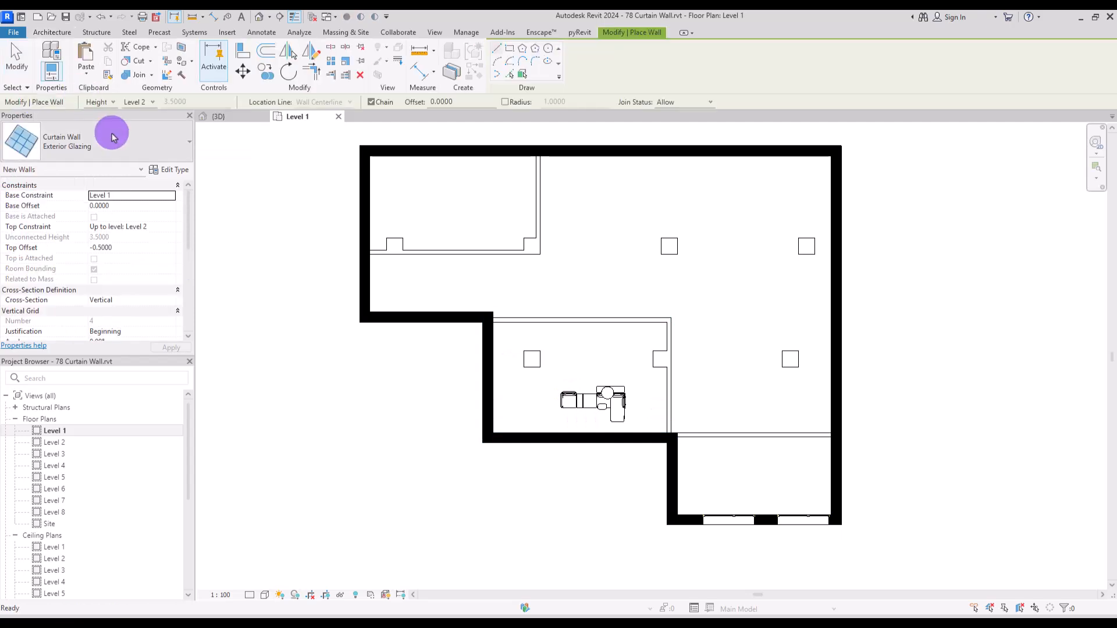
{"action": "left_click", "coordinate": [114, 139]}
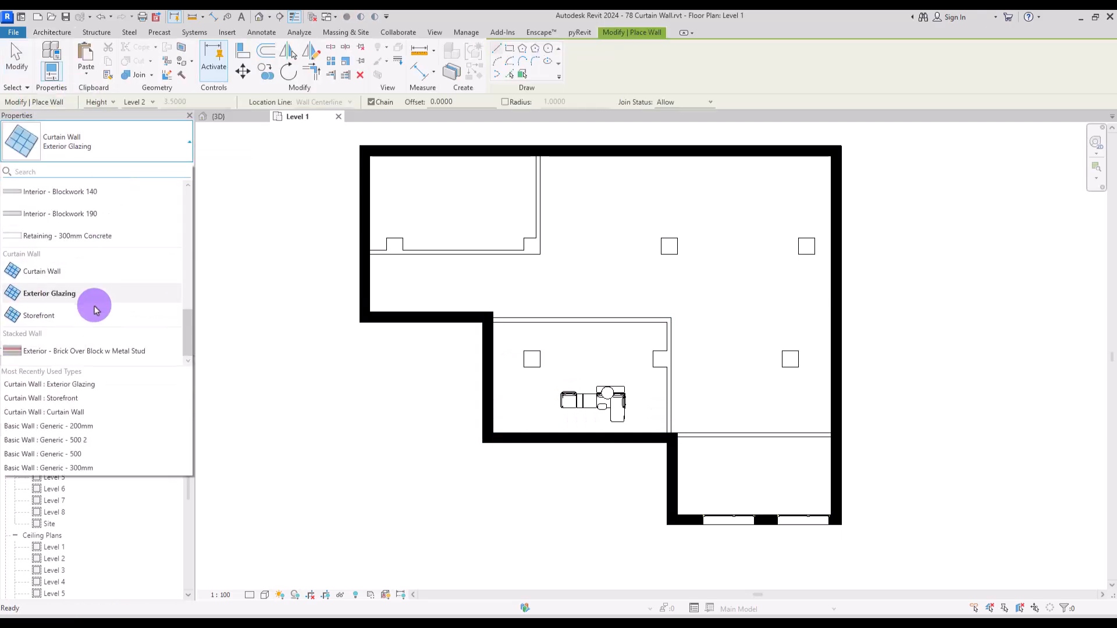
{"action": "left_click", "coordinate": [64, 317]}
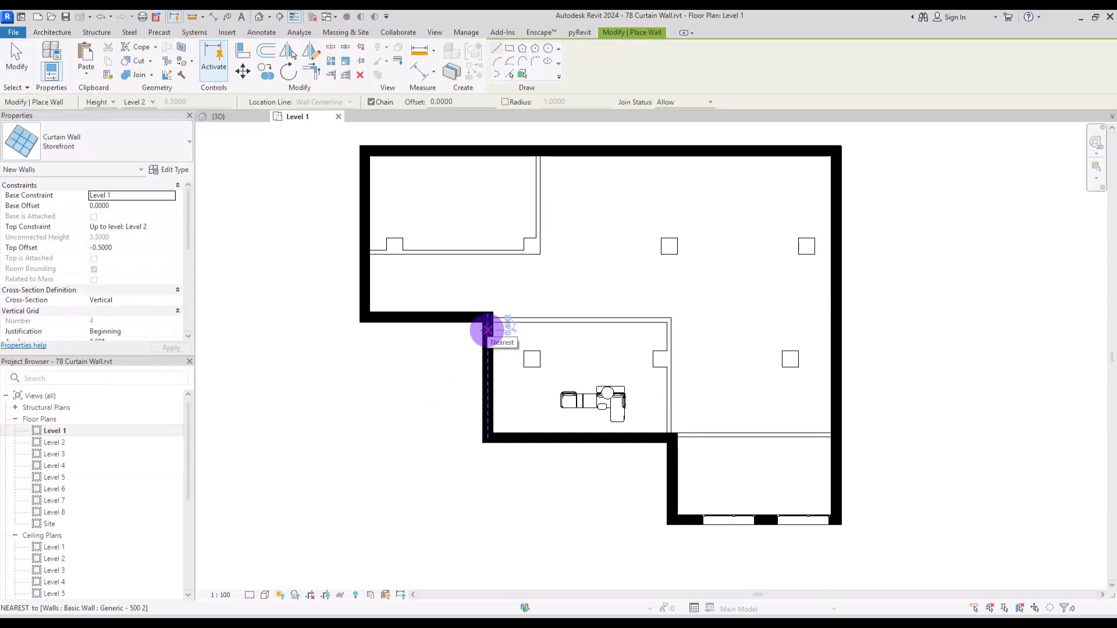
{"action": "left_click", "coordinate": [487, 329]}
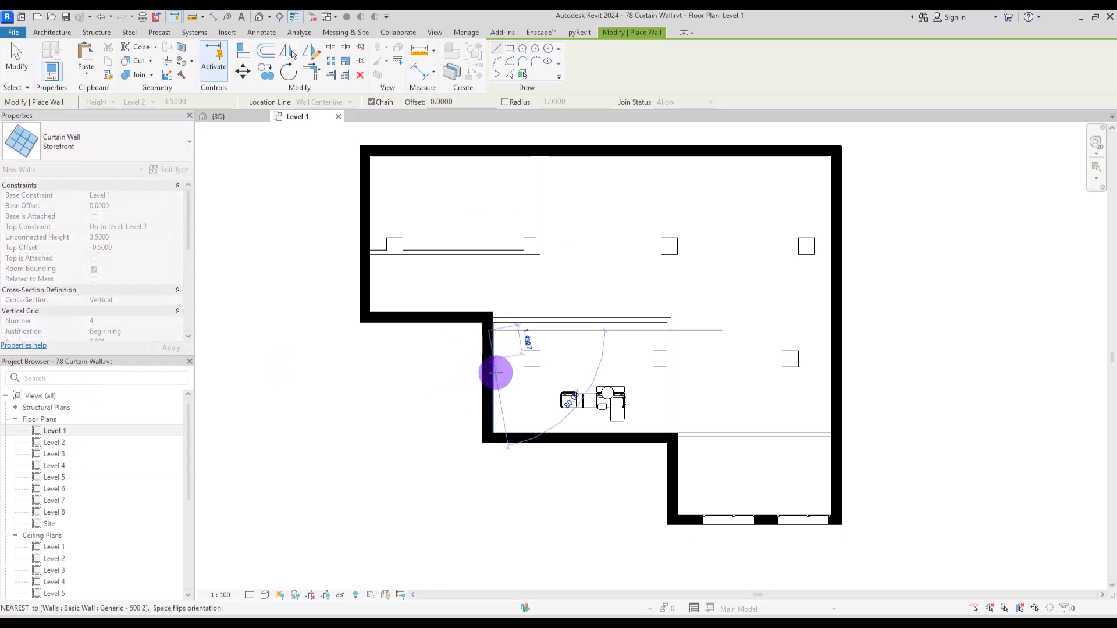
{"action": "left_click", "coordinate": [487, 427]}
{"action": "key", "text": "Escape"}
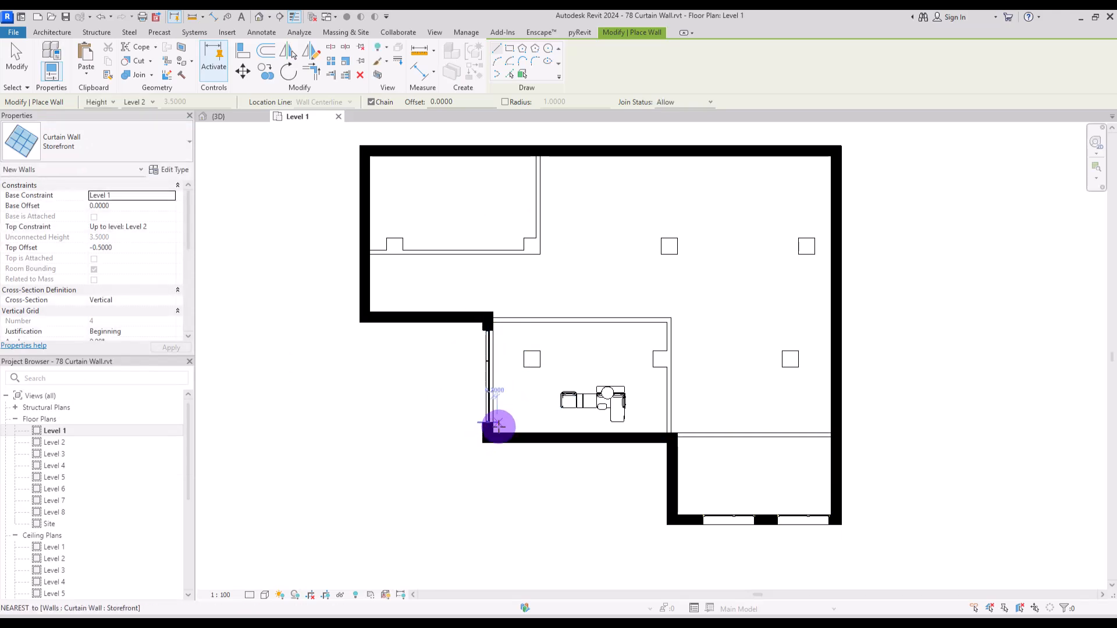
- Add a second curtain wall along the furnished room's lower exterior wall, using the plain Curtain Wall type for both openings
{"action": "left_click", "coordinate": [498, 437]}
{"action": "key", "text": "Escape"}
{"action": "key", "text": "Escape"}
{"action": "scroll", "coordinate": [370, 419], "scroll_direction": "up", "scroll_amount": 3}
{"action": "left_click", "coordinate": [482, 303]}
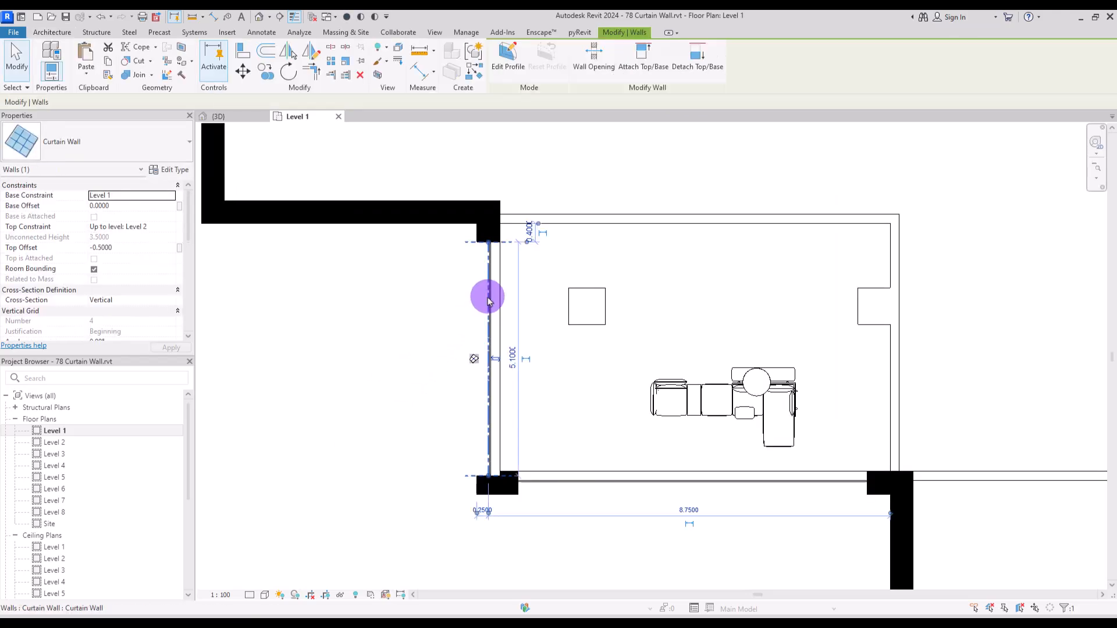
- Extend both curtain walls up to Level 8, with a base offset of 0.5 and a top offset of -1.0
{"action": "left_click", "coordinate": [220, 116]}
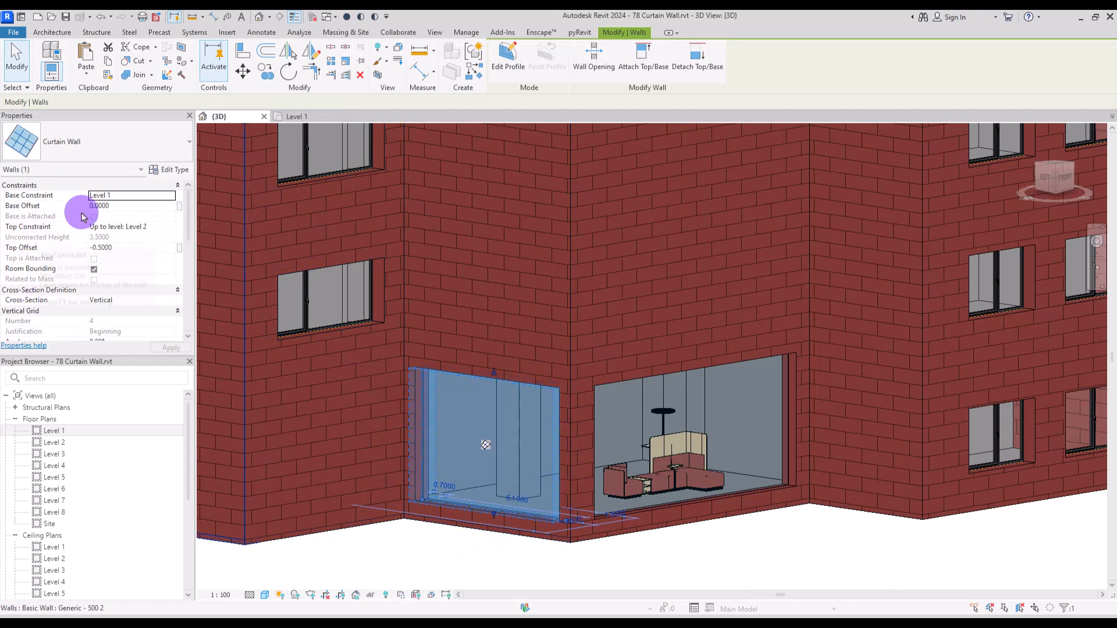
{"action": "left_click", "coordinate": [172, 228]}
{"action": "left_click_drag", "start_coordinate": [170, 243], "coordinate": [170, 266]}
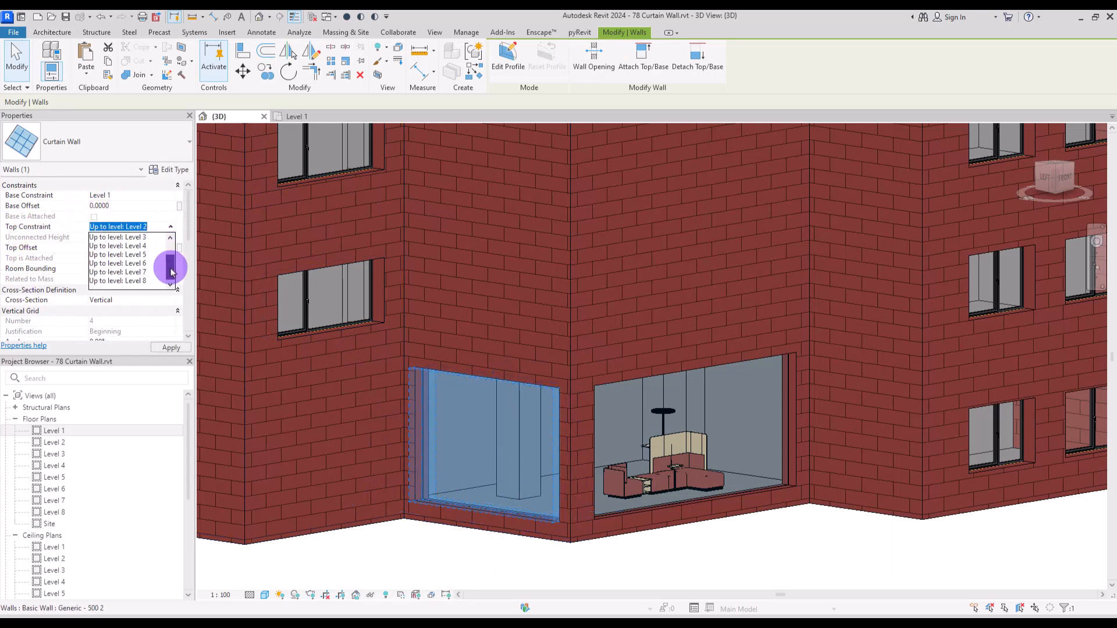
{"action": "left_click", "coordinate": [135, 281]}
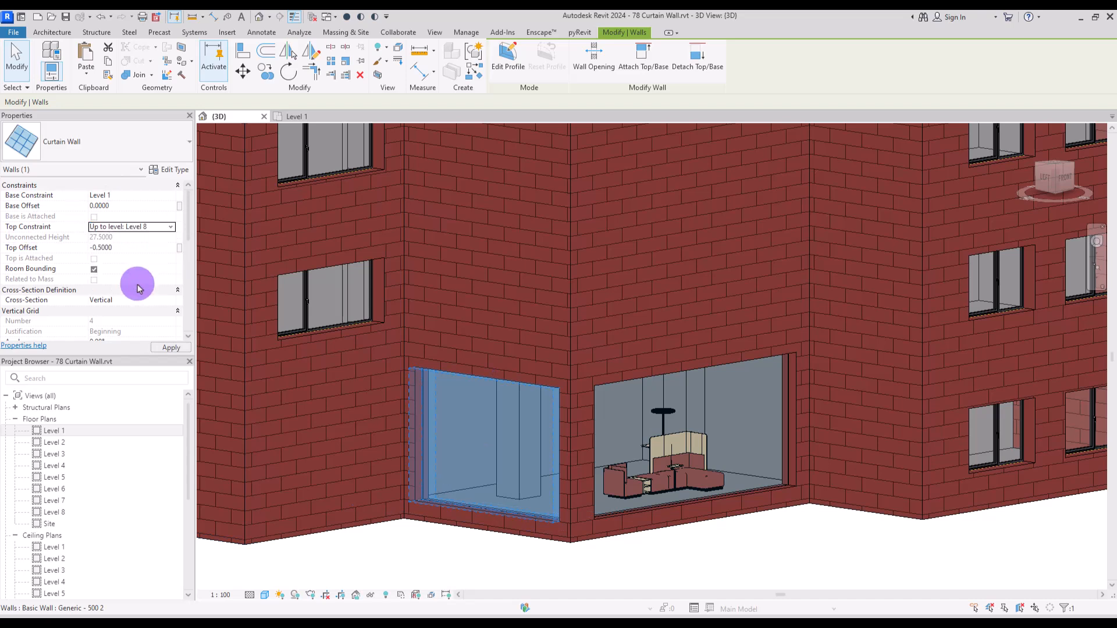
{"action": "scroll", "coordinate": [611, 244], "scroll_direction": "up", "scroll_amount": 4}
{"action": "middle_click_drag", "start_coordinate": [617, 212], "coordinate": [606, 244]}
{"action": "scroll", "coordinate": [574, 238], "scroll_direction": "down", "scroll_amount": 6}
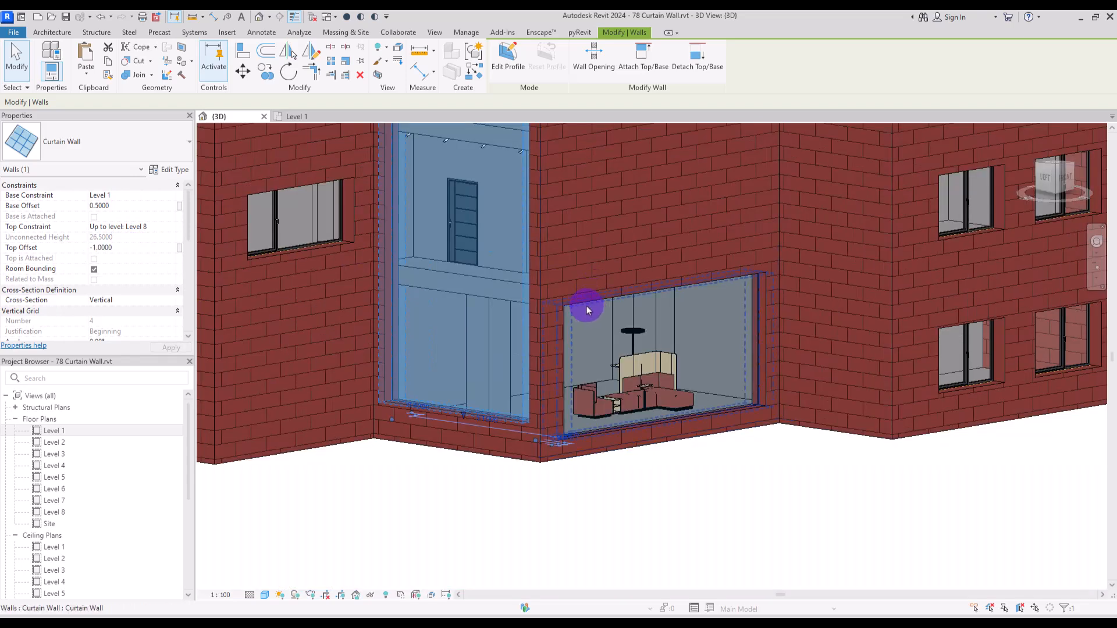
{"action": "left_click", "coordinate": [586, 310]}
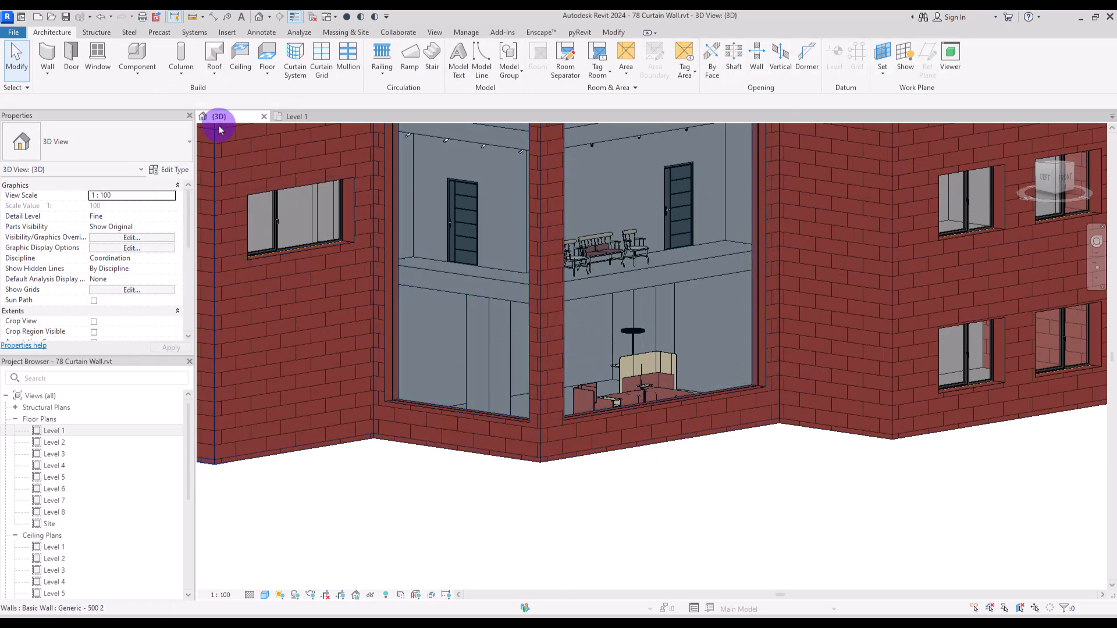
- Stretch the left end of the room's lower curtain wall to the building corner in the Level 1 plan
{"action": "left_click", "coordinate": [281, 115]}
{"action": "middle_click_drag", "start_coordinate": [667, 461], "coordinate": [645, 417]}
{"action": "left_click_drag", "start_coordinate": [549, 431], "coordinate": [457, 429]}
{"action": "left_click", "coordinate": [523, 523]}
{"action": "left_click", "coordinate": [129, 150]}
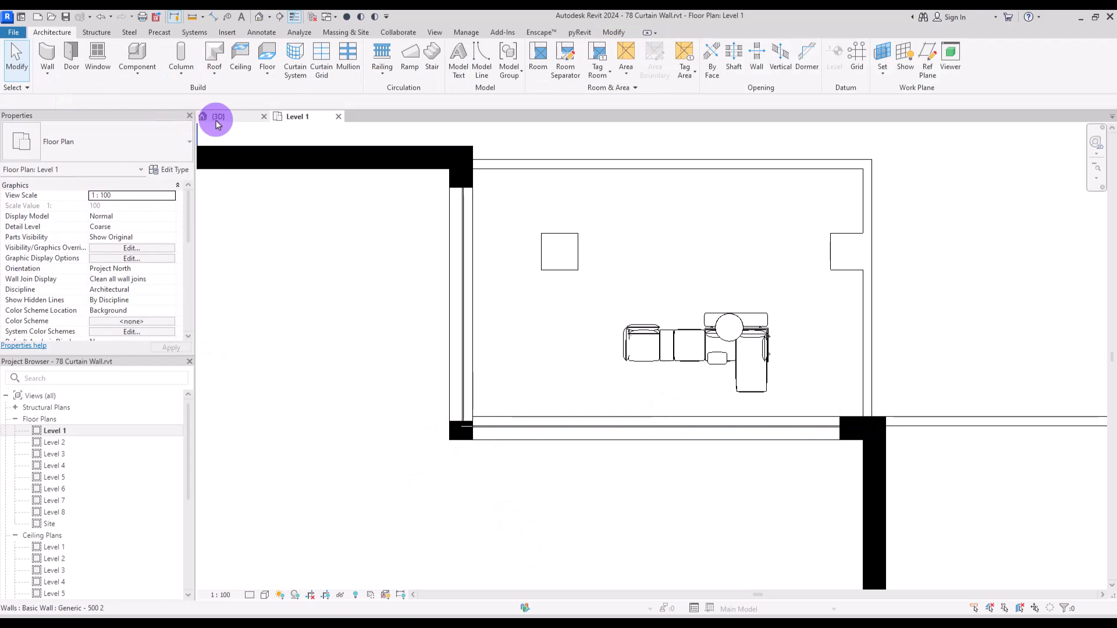
- Join the two curtain walls at the building corner with Trim/Extend to Corner and check the corner in 3D
{"action": "left_click", "coordinate": [614, 32]}
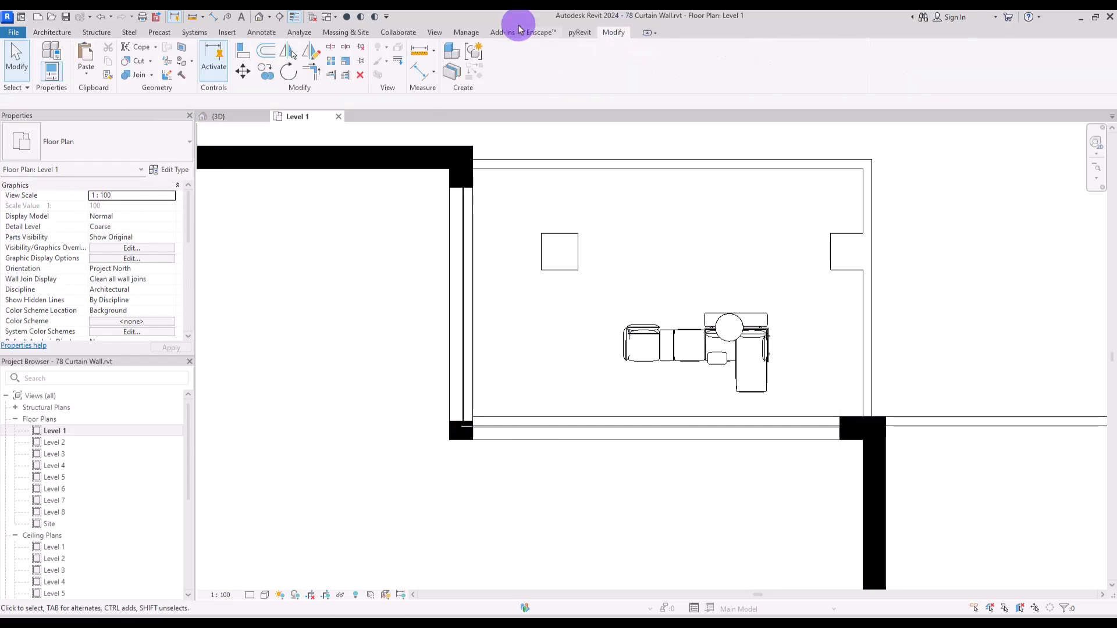
{"action": "left_click", "coordinate": [309, 75]}
{"action": "left_click", "coordinate": [461, 282]}
{"action": "left_click", "coordinate": [526, 433]}
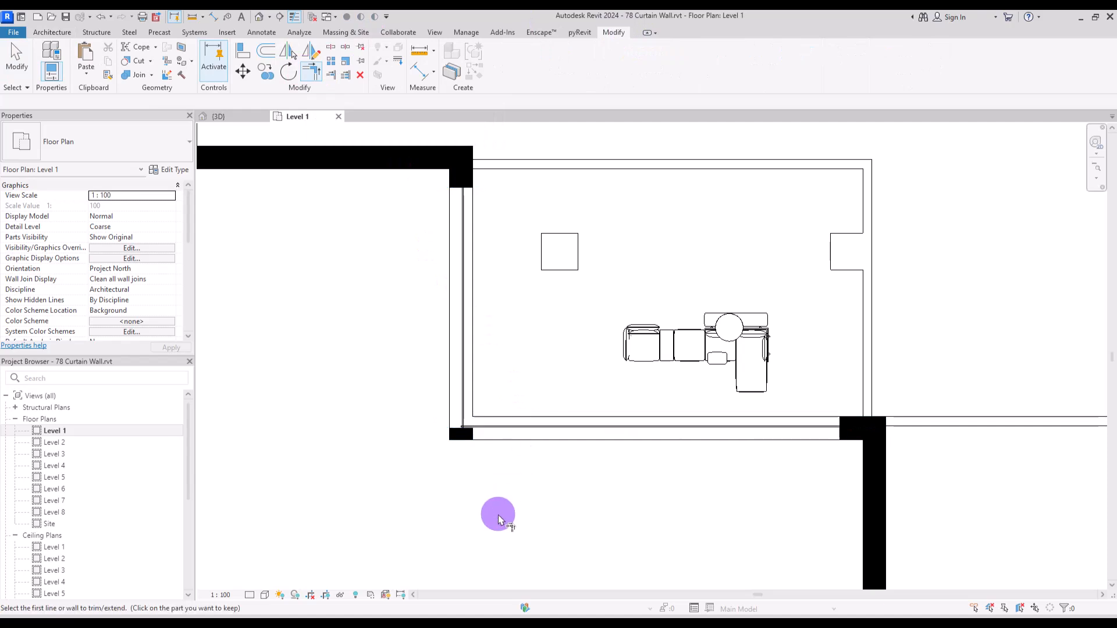
{"action": "left_click", "coordinate": [218, 116]}
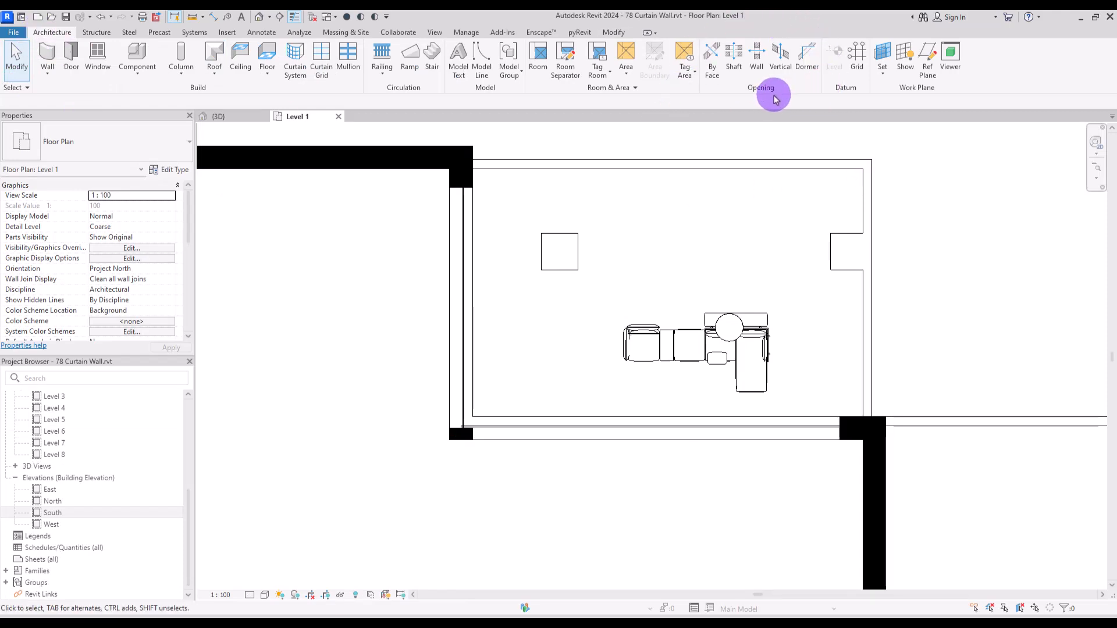
- Cut a rectangular wall opening about 4.33 m high through the brick corner pier between the two curtain walls
{"action": "left_click", "coordinate": [757, 55]}
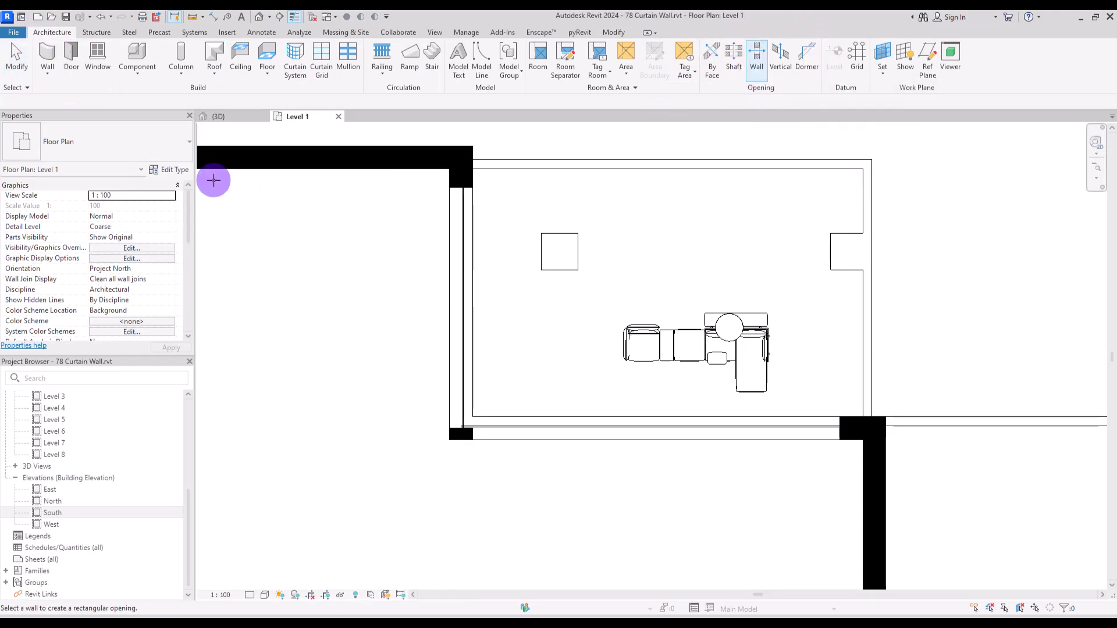
{"action": "left_click", "coordinate": [219, 116]}
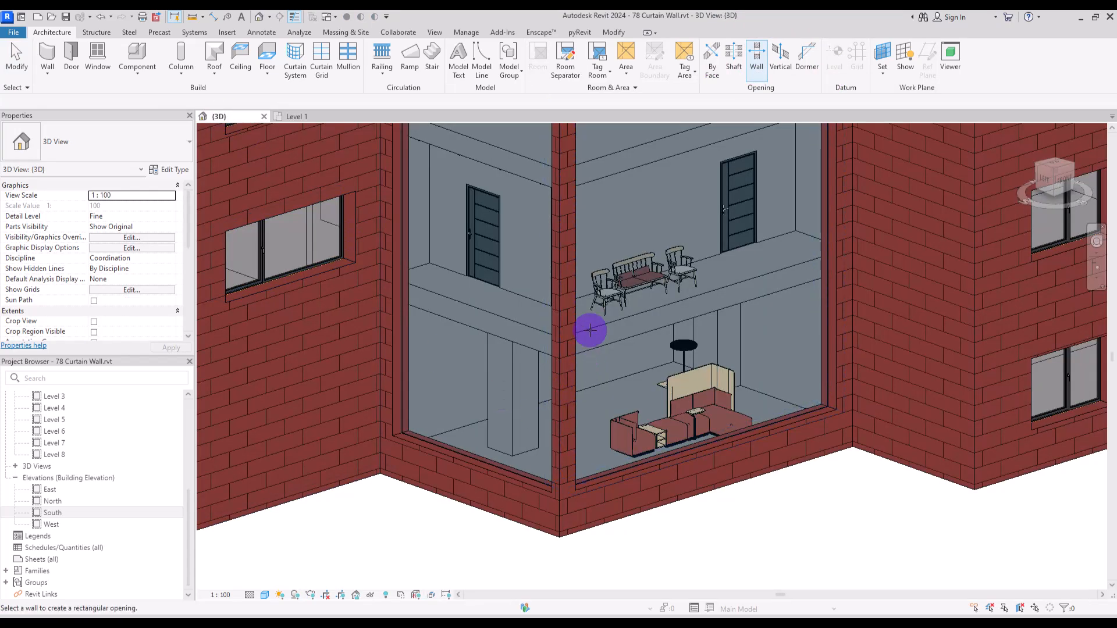
{"action": "left_click", "coordinate": [557, 245]}
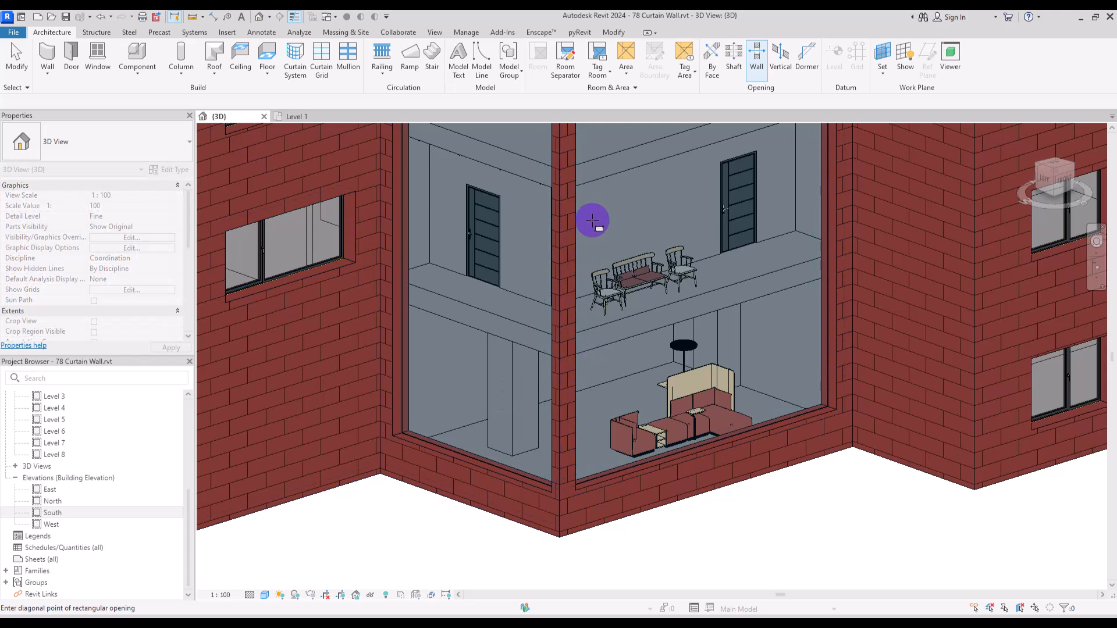
{"action": "left_click", "coordinate": [528, 379]}
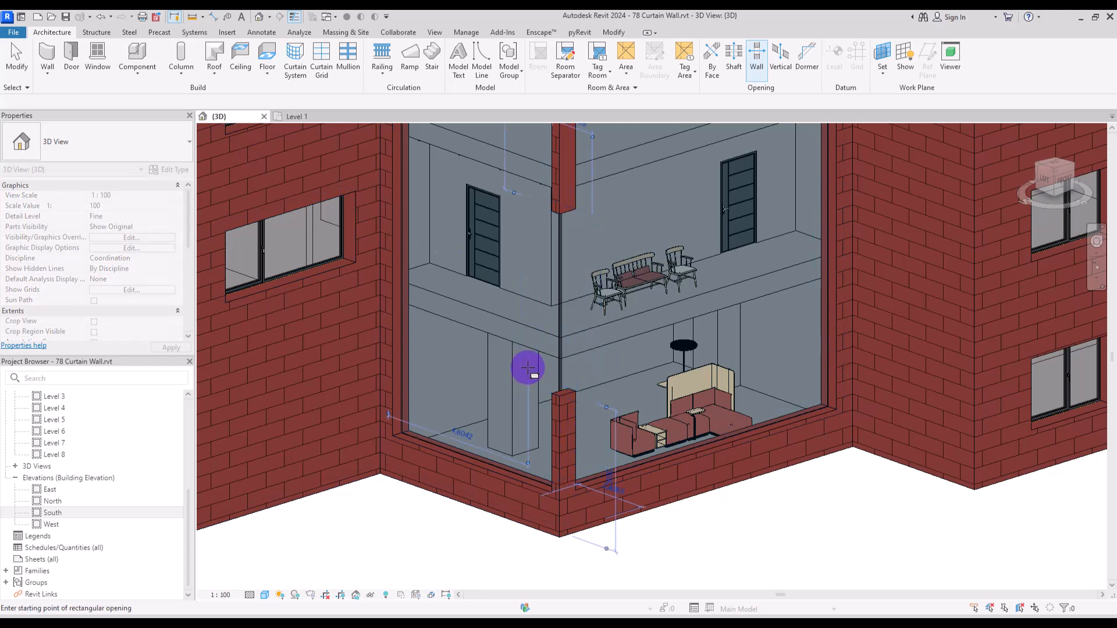
{"action": "key", "text": "Escape"}
- Stretch the corner opening in the South elevation to align with the curtain wall's bottom and top edges, and return to 3D
{"action": "left_click", "coordinate": [578, 262]}
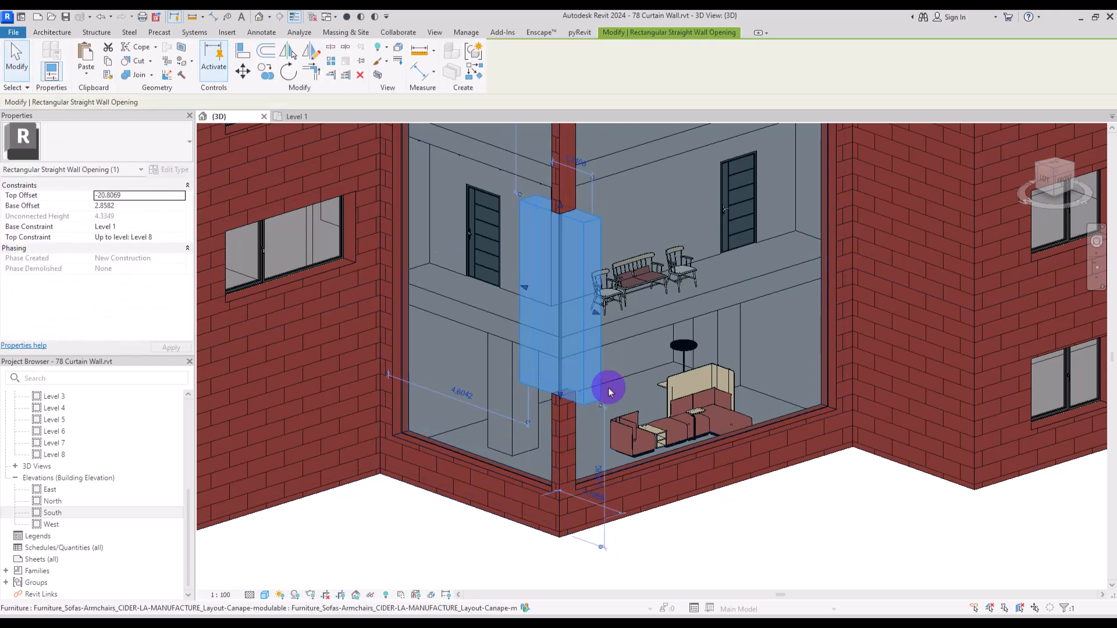
{"action": "double_click", "coordinate": [51, 512]}
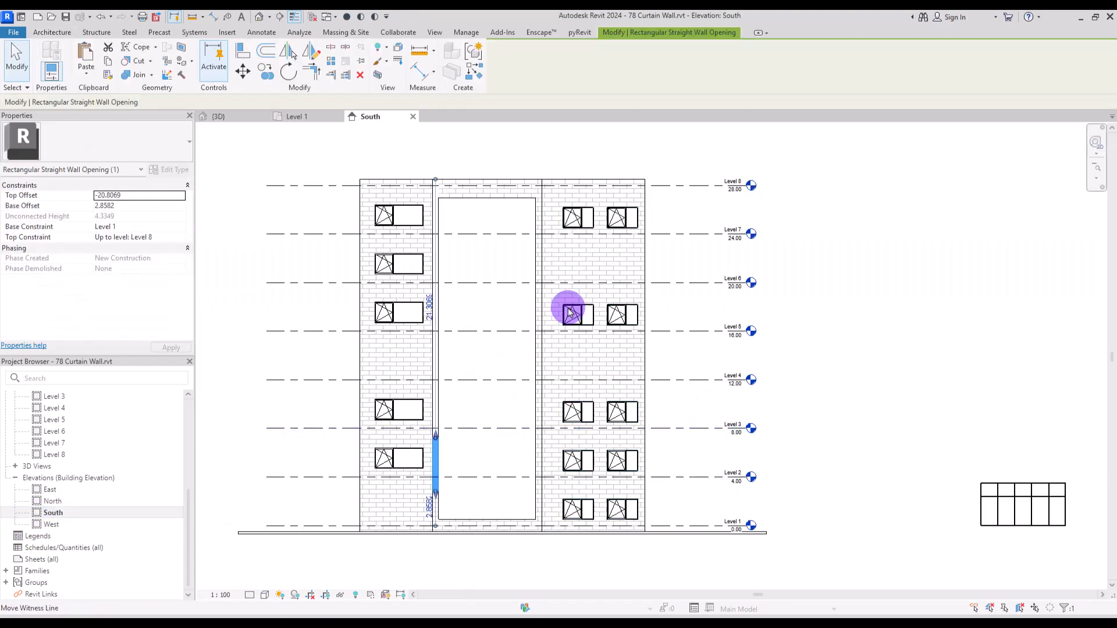
{"action": "scroll", "coordinate": [419, 521], "scroll_direction": "up", "scroll_amount": 5}
{"action": "left_click_drag", "start_coordinate": [545, 464], "coordinate": [546, 460]}
{"action": "middle_click_drag", "start_coordinate": [743, 320], "coordinate": [690, 614]}
{"action": "left_click_drag", "start_coordinate": [535, 273], "coordinate": [534, 172]}
{"action": "middle_click_drag", "start_coordinate": [631, 168], "coordinate": [598, 570]}
{"action": "key", "text": "ctrl+Tab"}
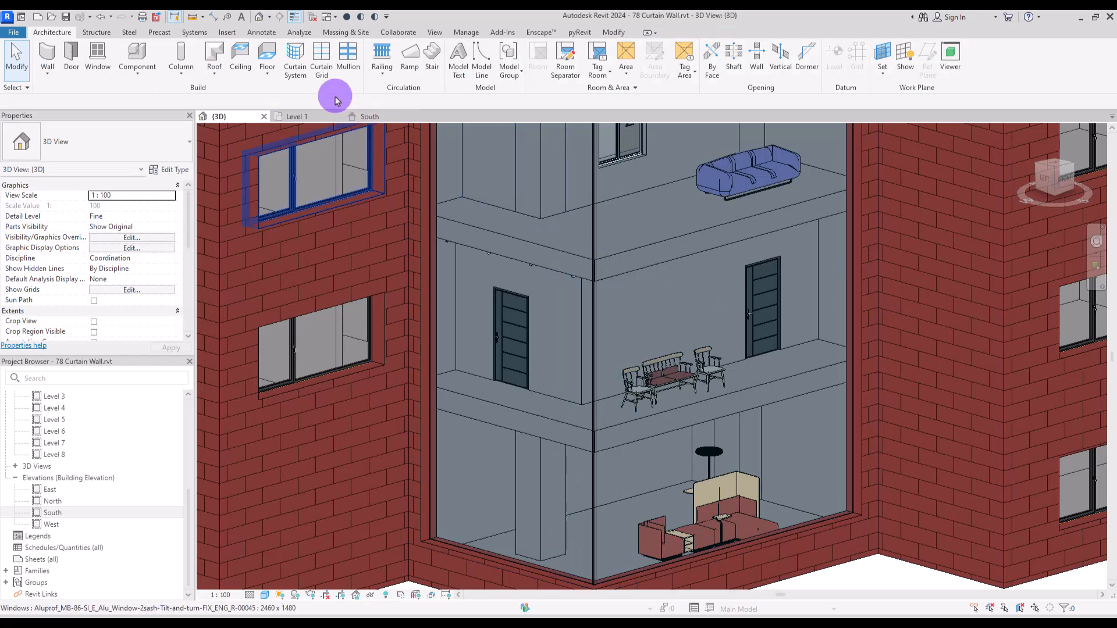
- Place horizontal curtain grid lines along the floor slabs of each storey on both corner curtain walls
{"action": "left_click", "coordinate": [320, 64]}
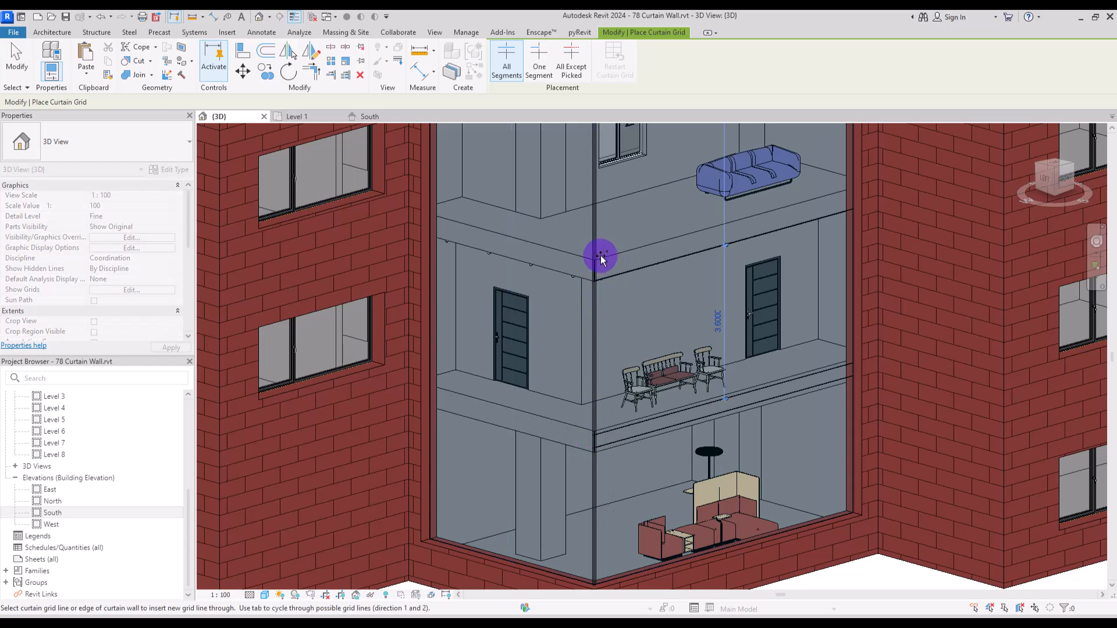
{"action": "middle_click_drag", "start_coordinate": [640, 232], "coordinate": [576, 325]}
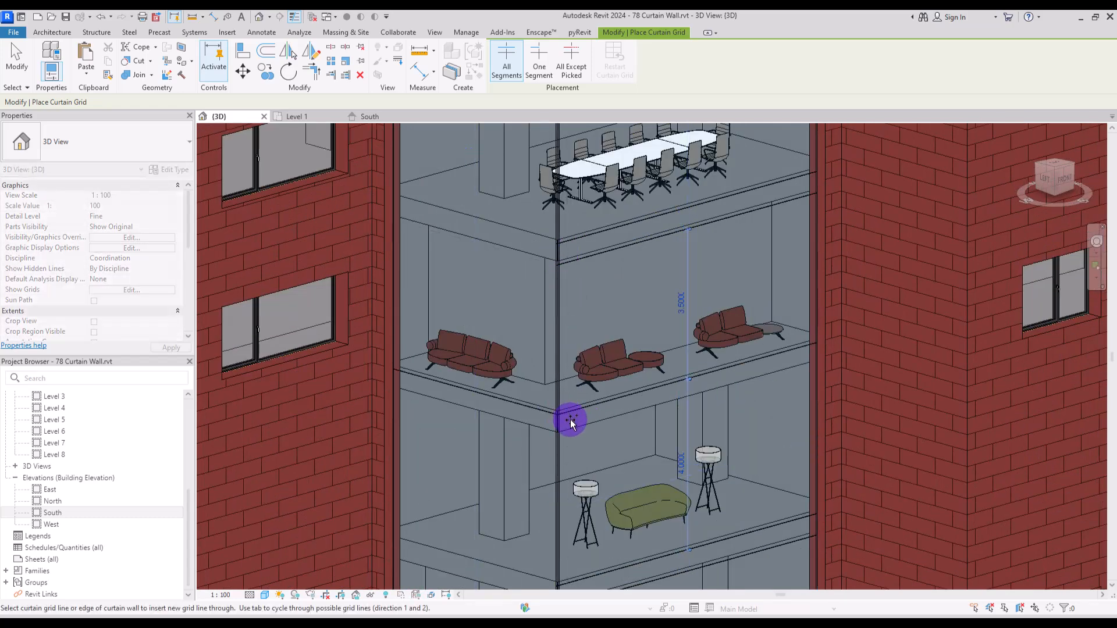
{"action": "middle_click_drag", "start_coordinate": [573, 246], "coordinate": [578, 484]}
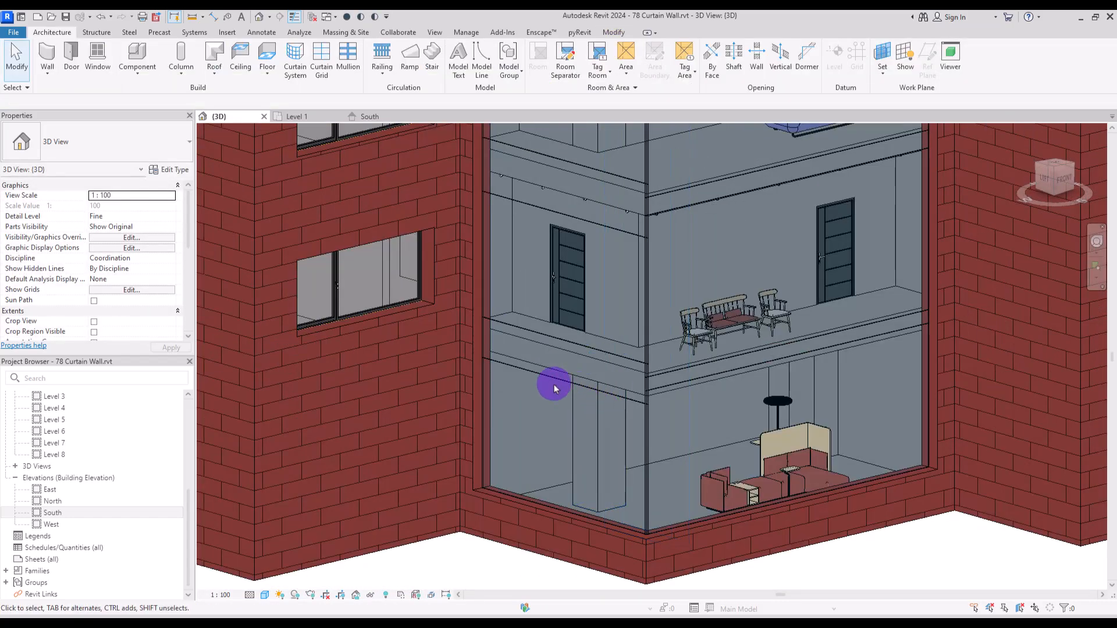
- Set the distance between the two horizontal grid lines at the lowest floor slab on the left-side curtain wall to 0.6
{"action": "left_click", "coordinate": [546, 381]}
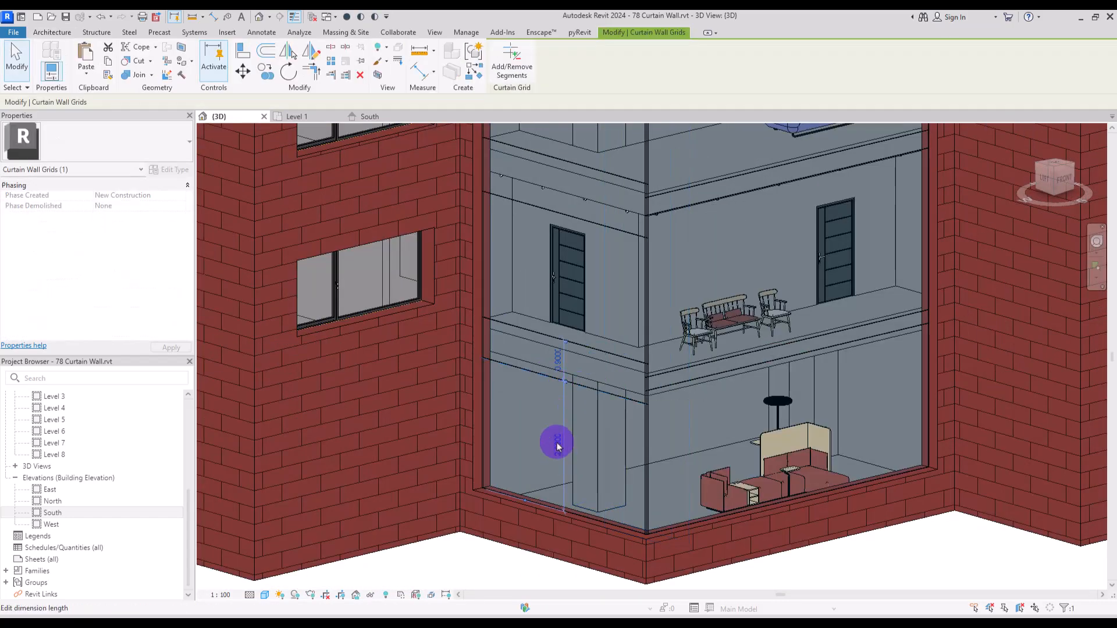
{"action": "key", "text": "Return"}
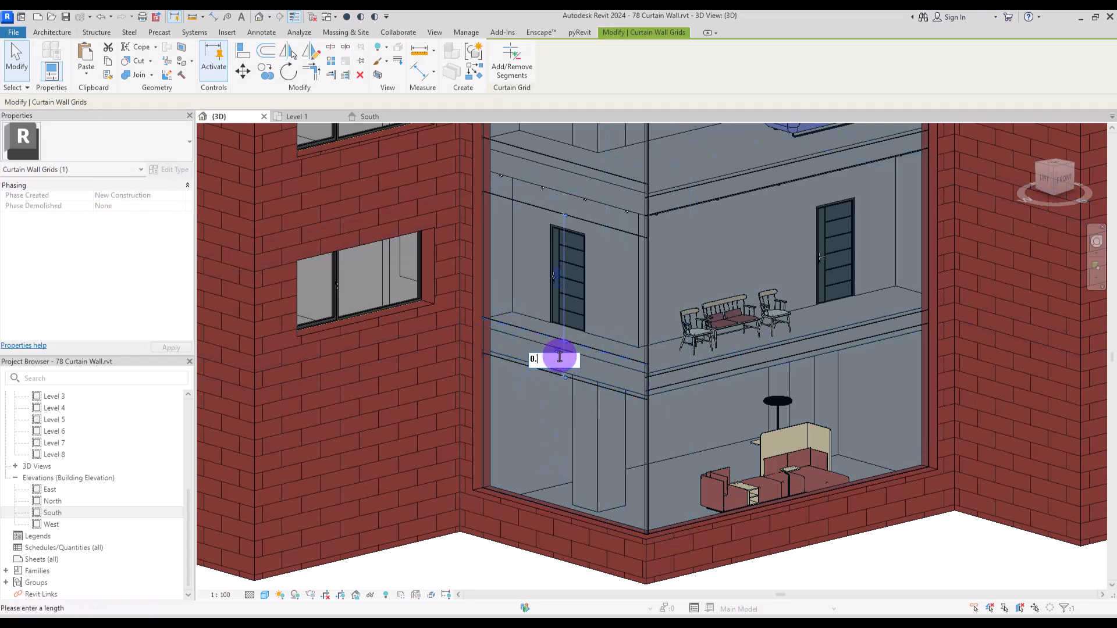
{"action": "left_click", "coordinate": [560, 357]}
{"action": "type", "text": "0.6"}
{"action": "key", "text": "Return"}
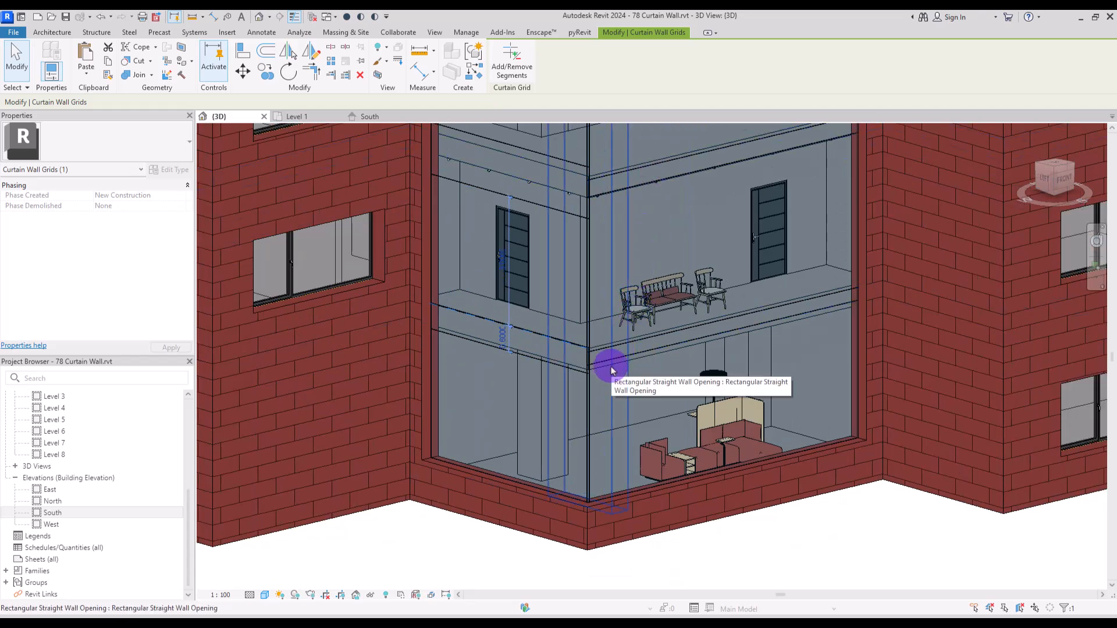
{"action": "key", "text": "Escape"}
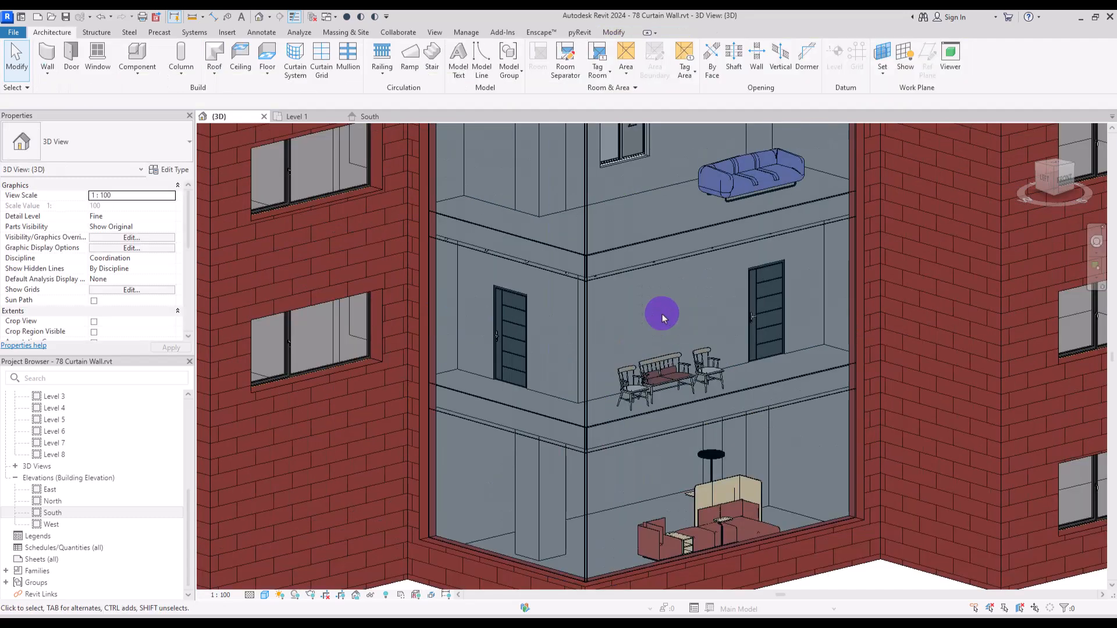
- Duplicate the front curtain wall's type as Curtain Wall 2 and set its vertical grid layout to Fixed Number
{"action": "left_click", "coordinate": [320, 58]}
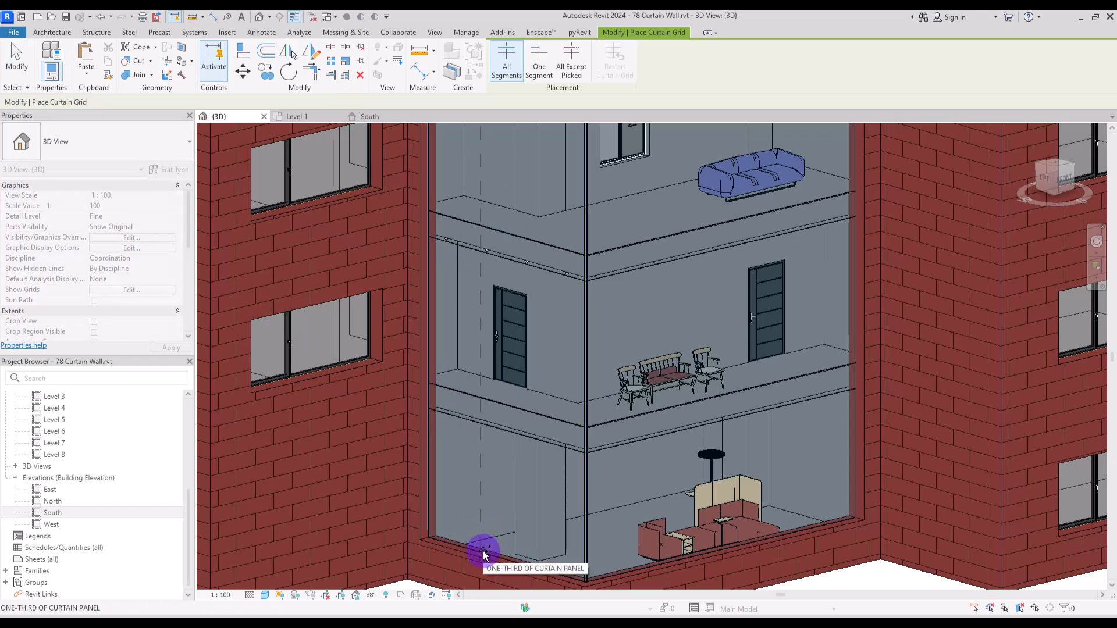
{"action": "key", "text": "Escape"}
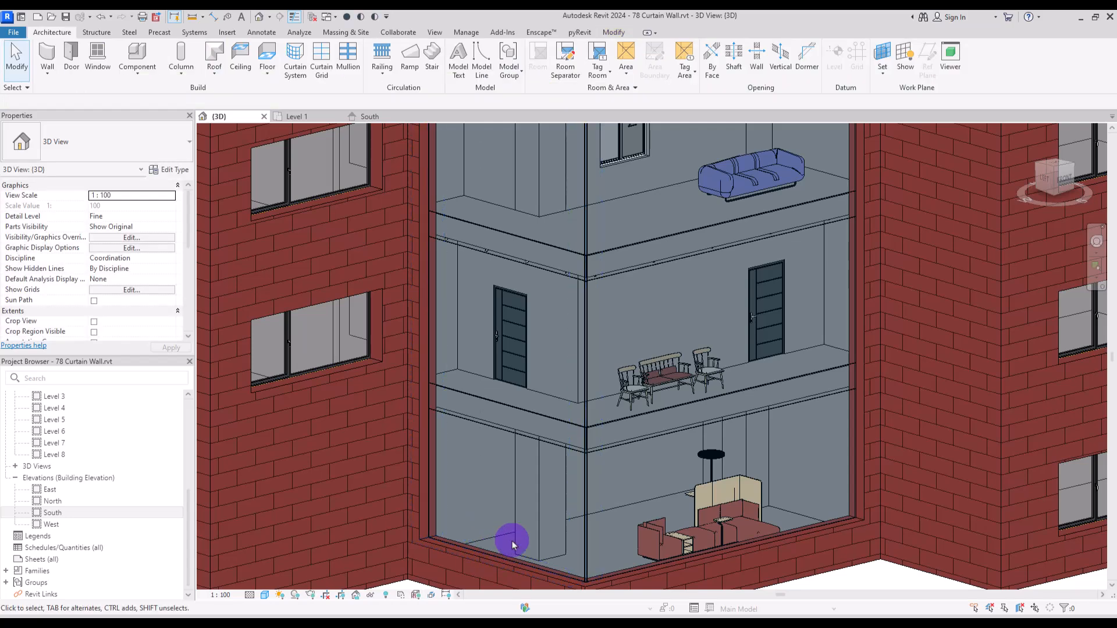
{"action": "left_click", "coordinate": [584, 499]}
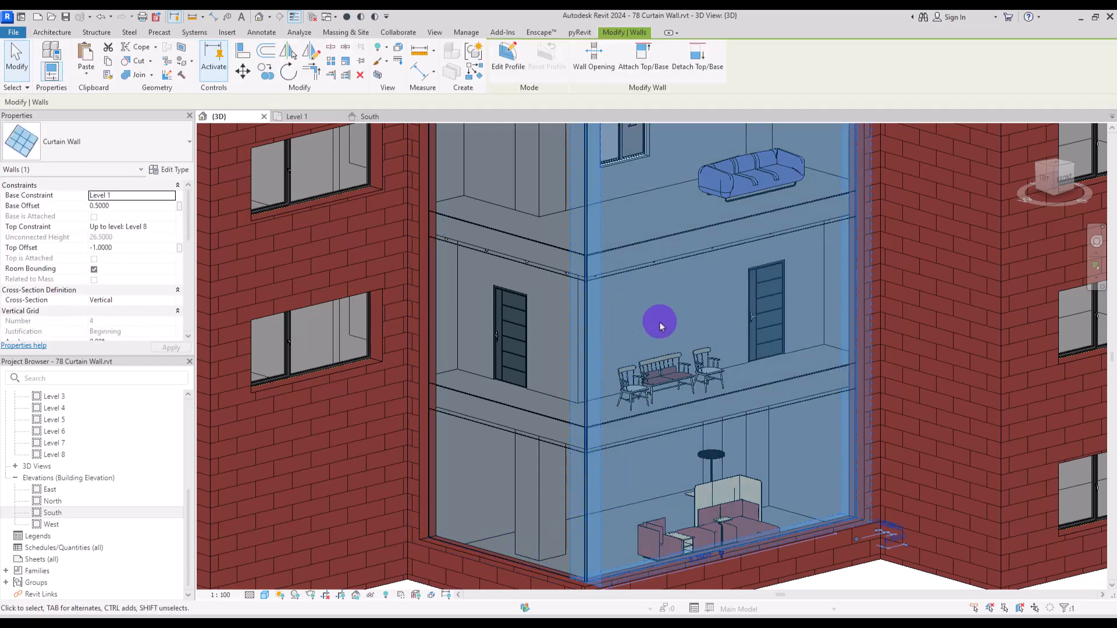
{"action": "left_click", "coordinate": [180, 171]}
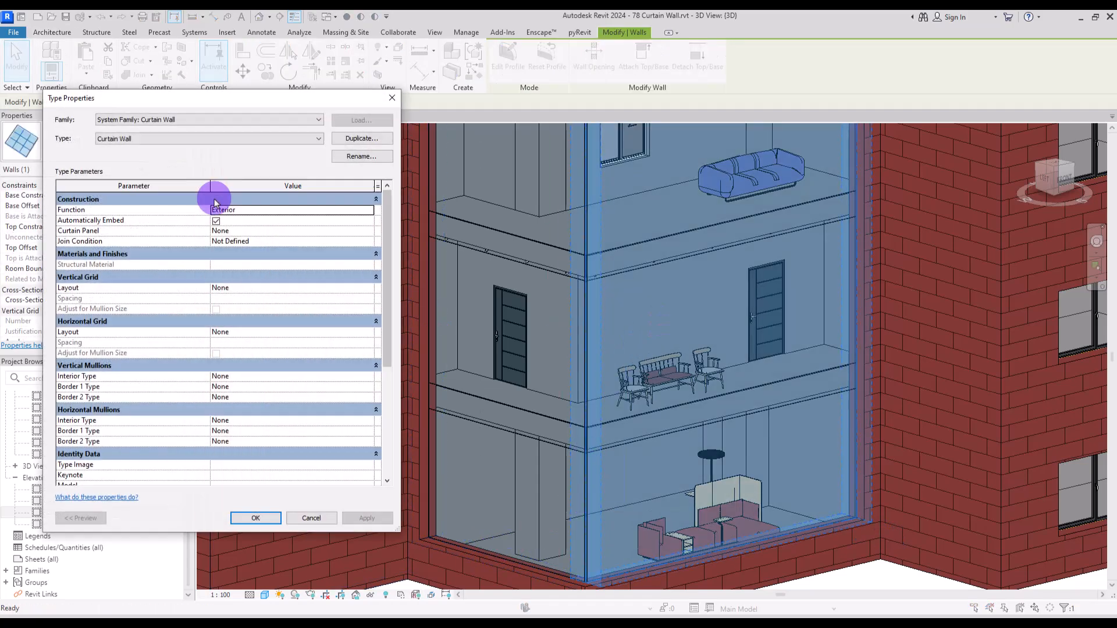
{"action": "left_click", "coordinate": [355, 138]}
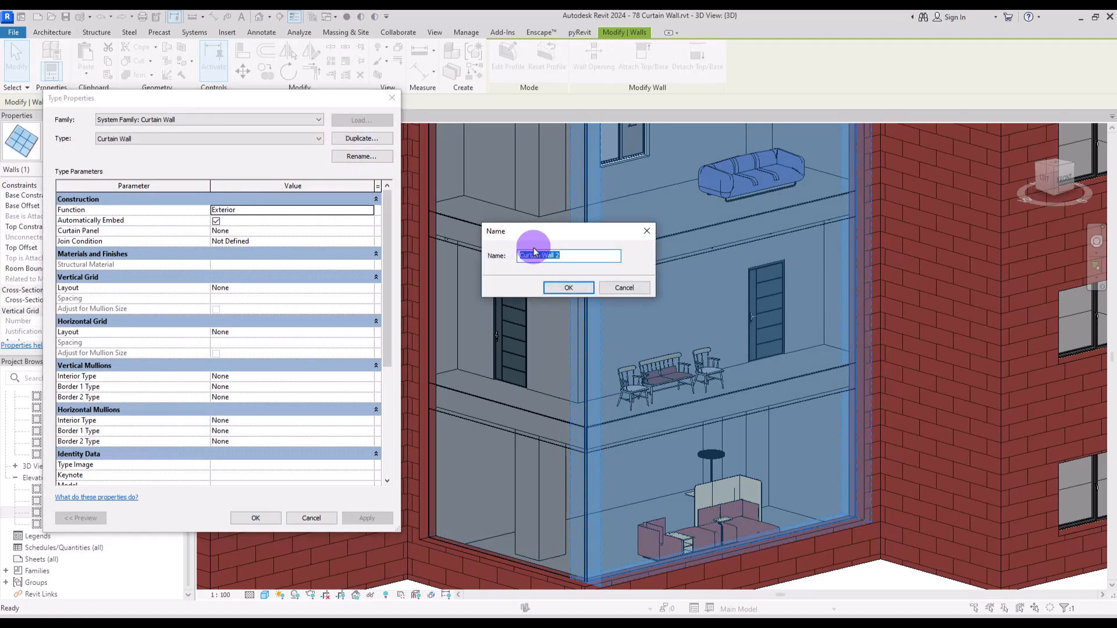
{"action": "left_click", "coordinate": [568, 288]}
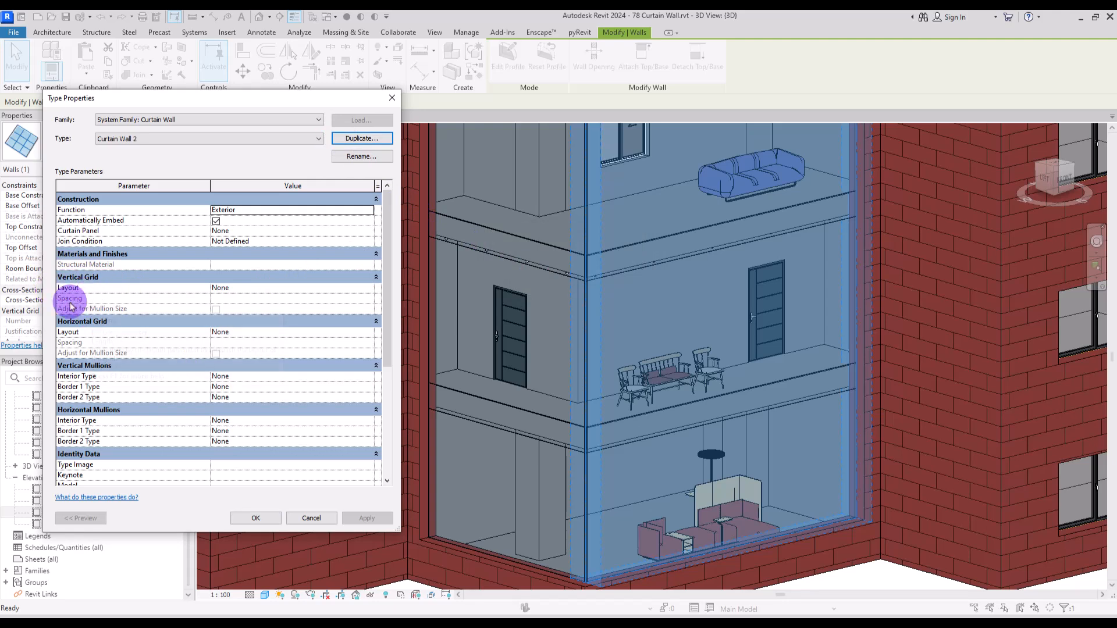
{"action": "left_click", "coordinate": [367, 287]}
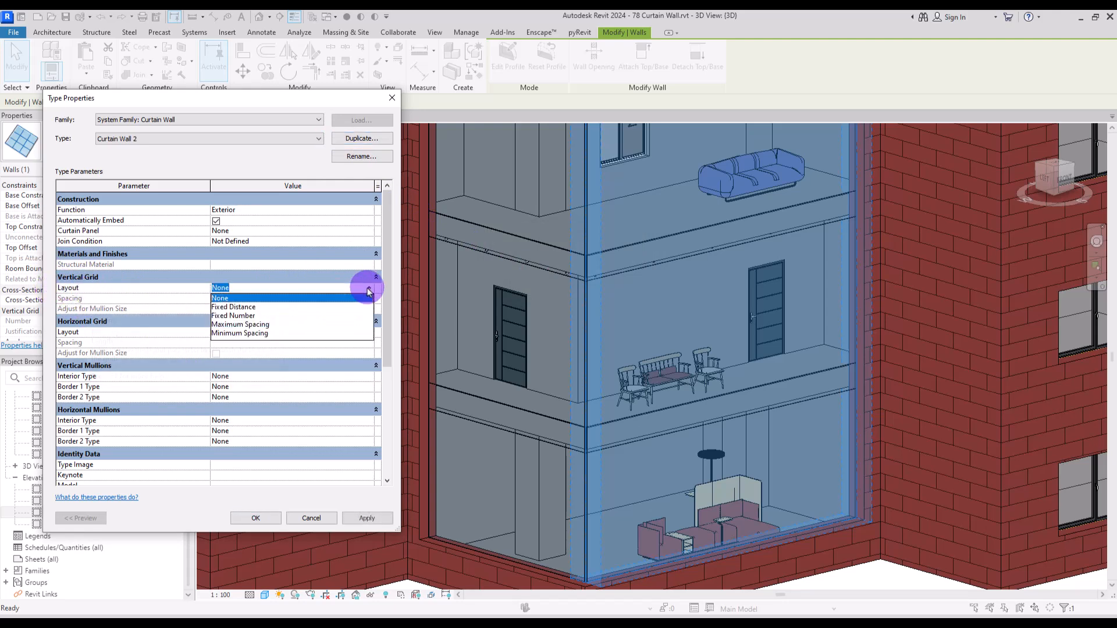
{"action": "left_click", "coordinate": [227, 316]}
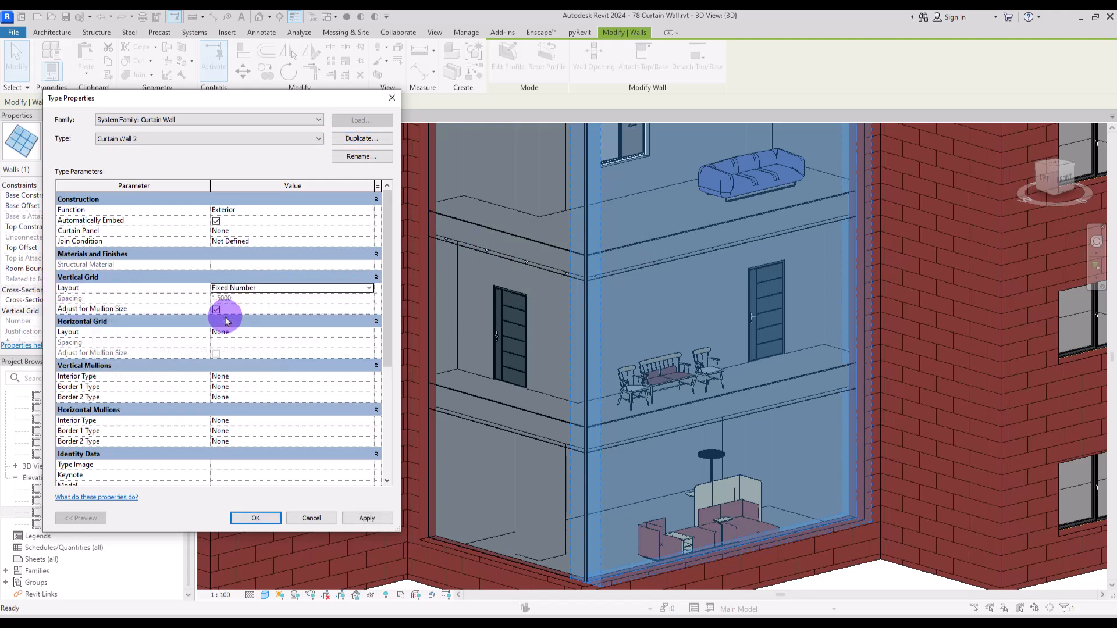
{"action": "left_click", "coordinate": [256, 518]}
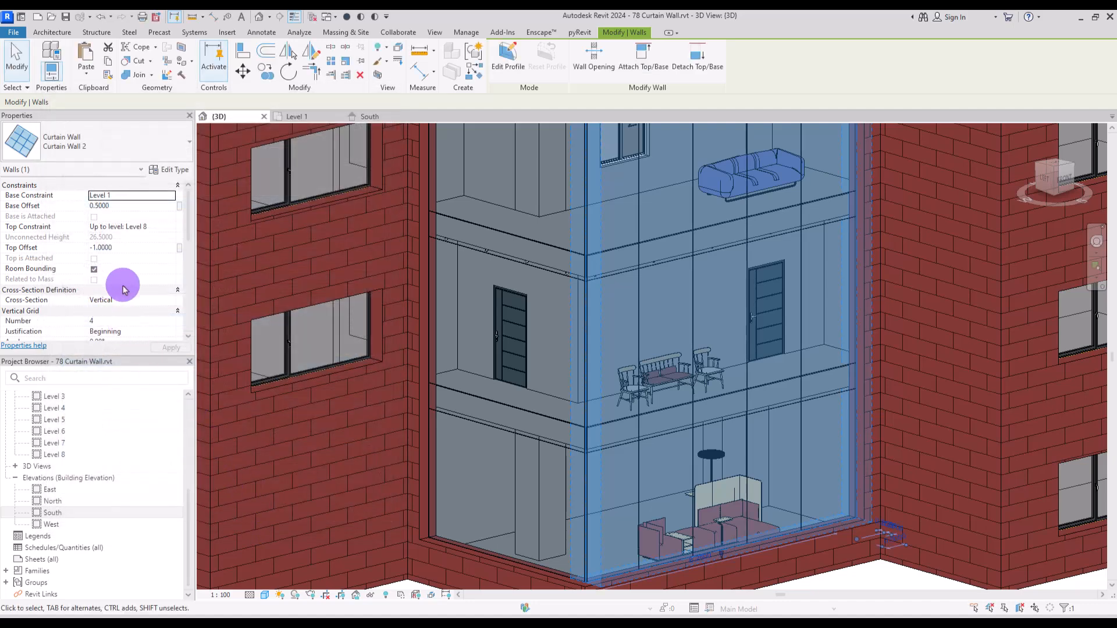
{"action": "scroll", "coordinate": [186, 214], "scroll_direction": "down", "scroll_amount": 3}
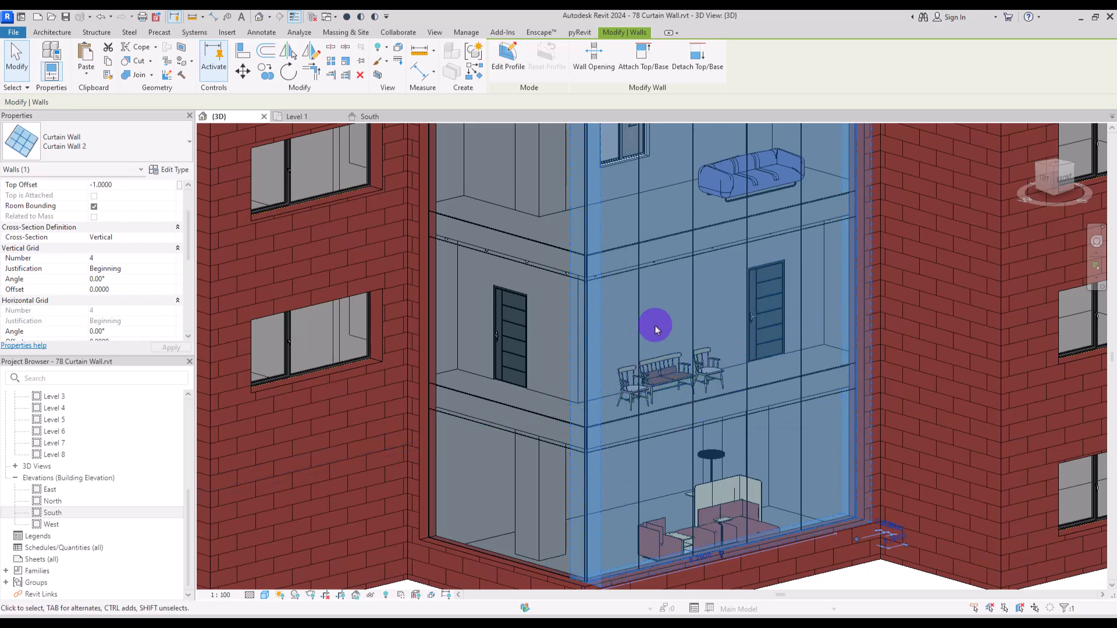
- Duplicate the left-side curtain wall's type as Curtain Wall 3 and set its vertical grid layout to Fixed Number
{"action": "left_click", "coordinate": [527, 236]}
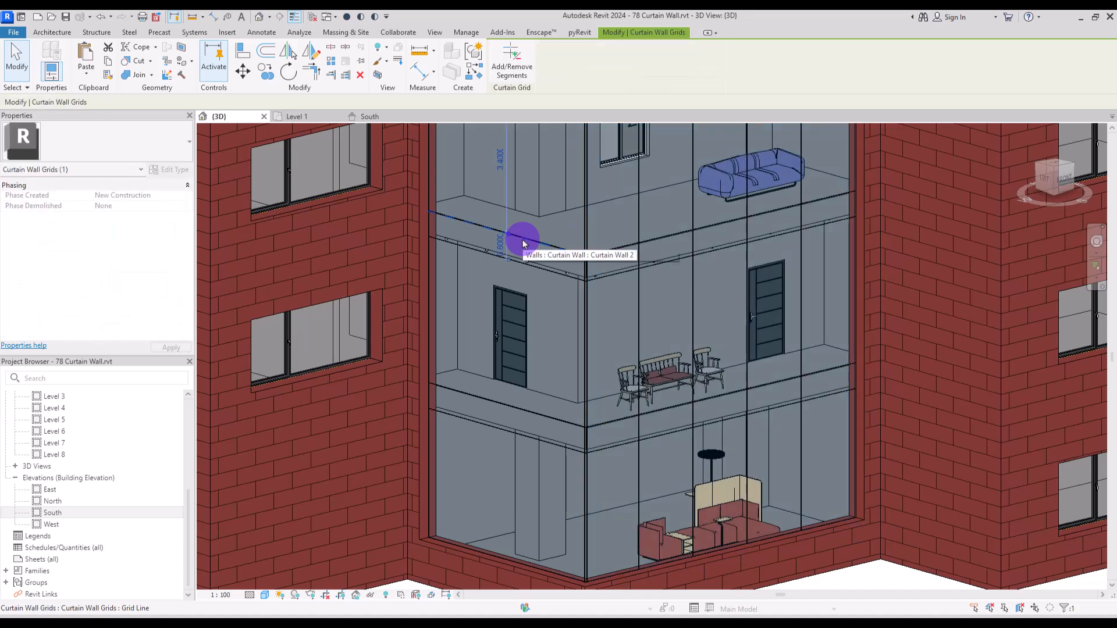
{"action": "left_click", "coordinate": [576, 227]}
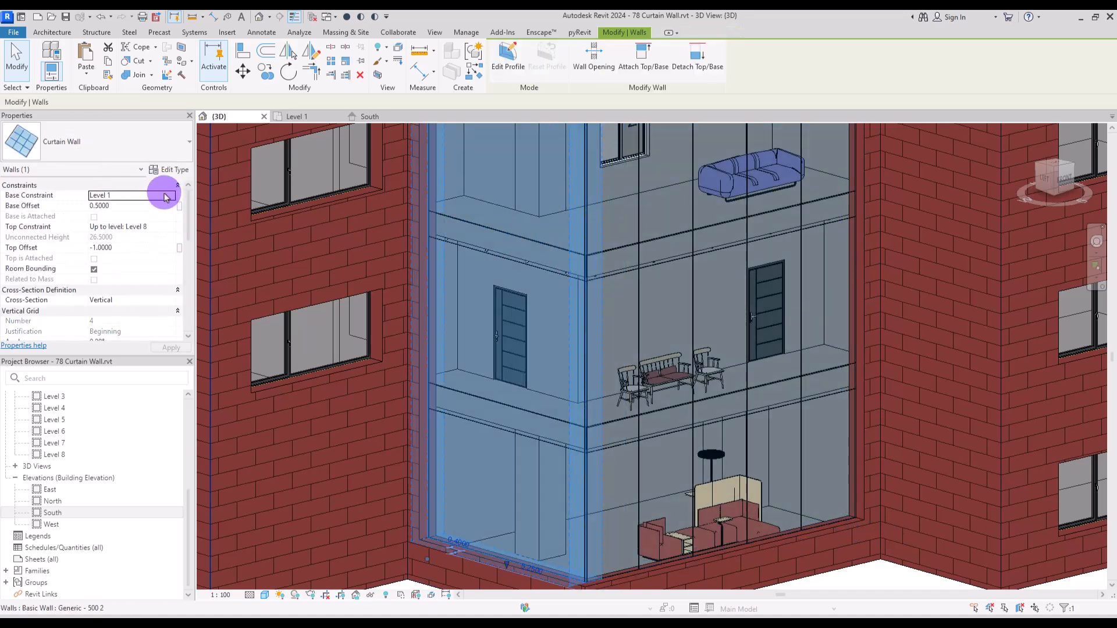
{"action": "left_click", "coordinate": [168, 169]}
{"action": "left_click", "coordinate": [351, 138]}
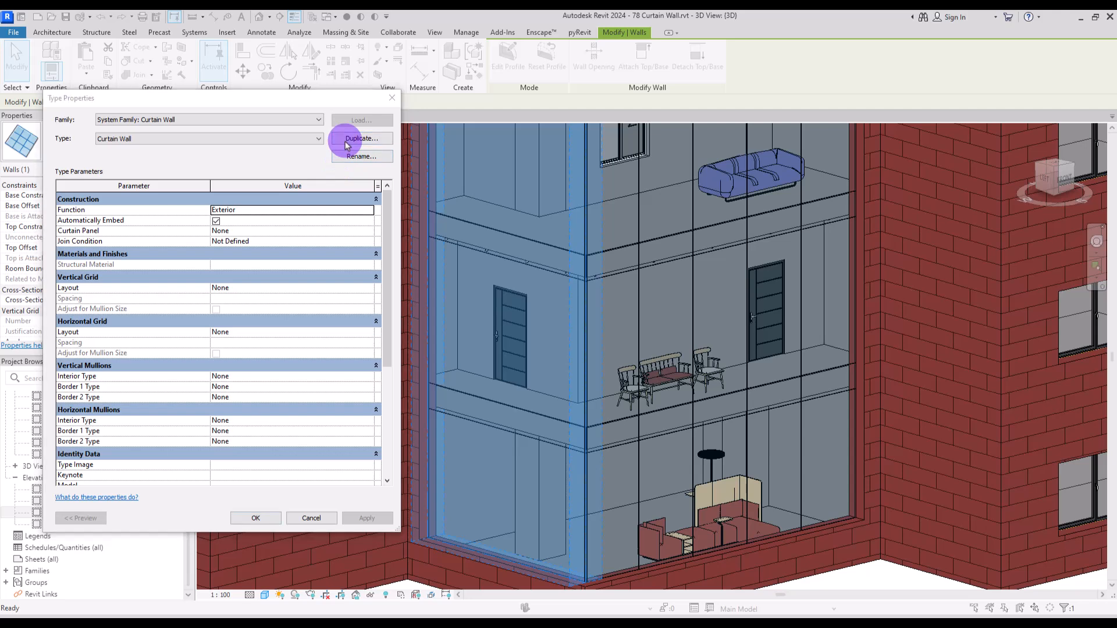
{"action": "left_click", "coordinate": [563, 285]}
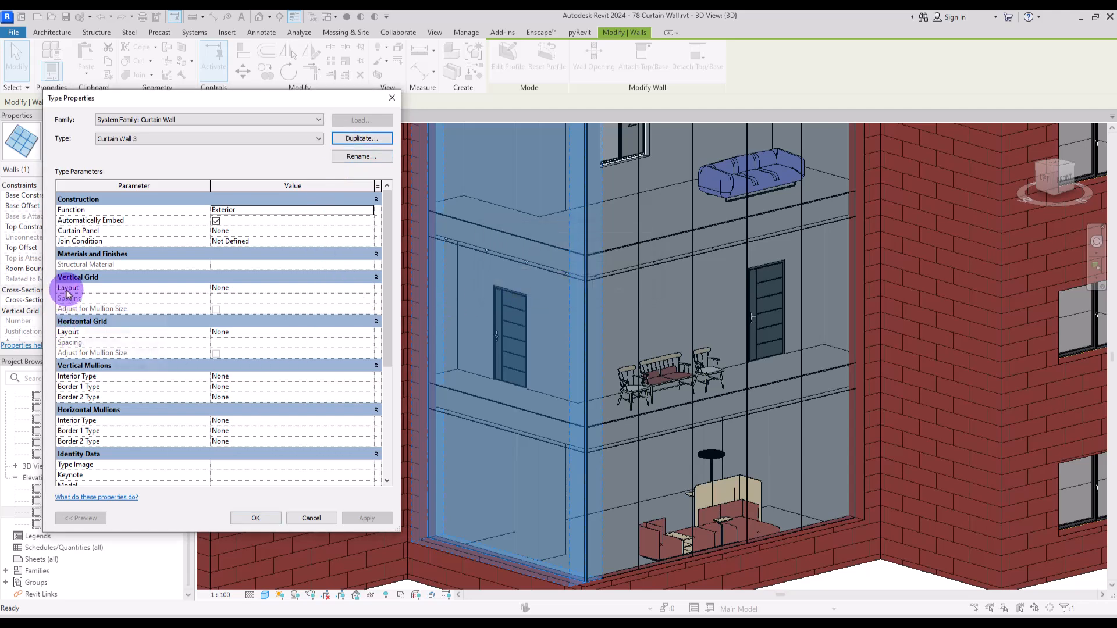
{"action": "left_click", "coordinate": [369, 288]}
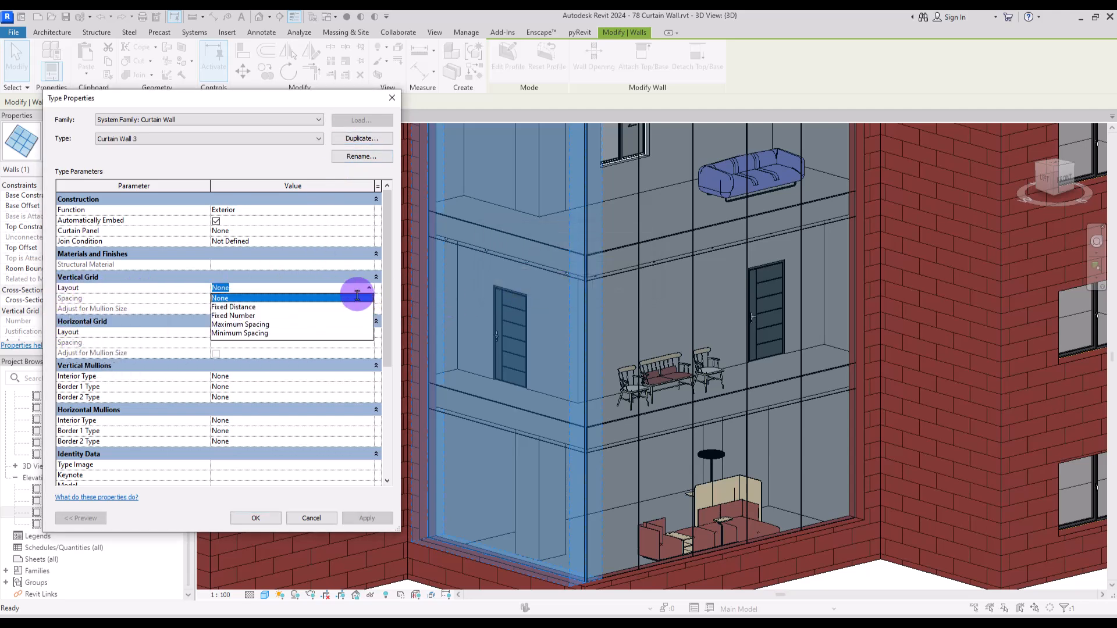
{"action": "left_click", "coordinate": [252, 316]}
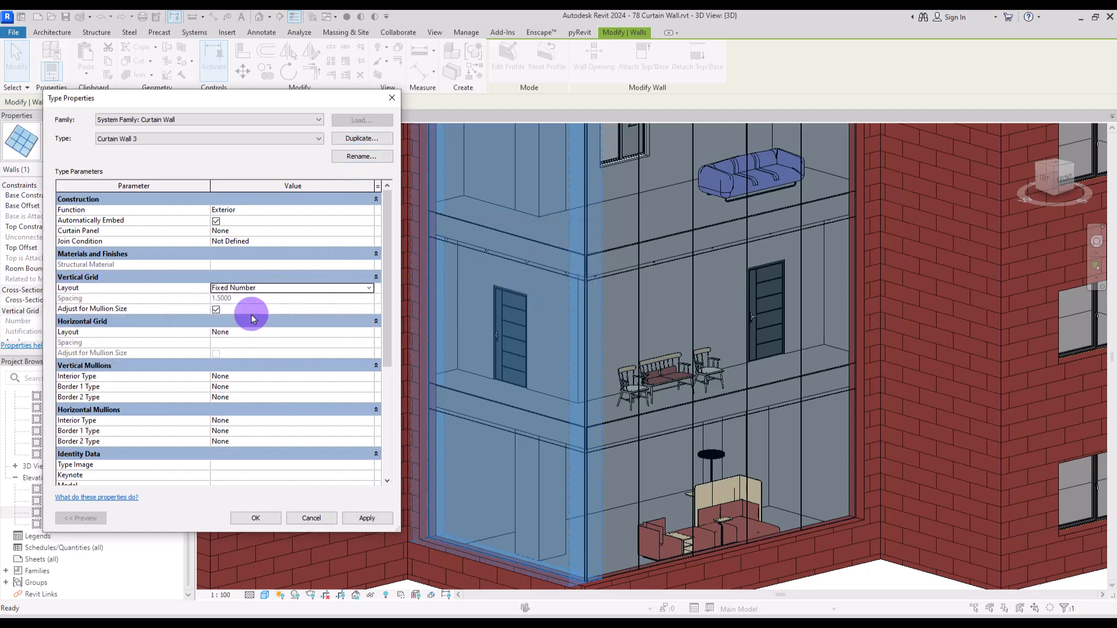
{"action": "left_click", "coordinate": [255, 517]}
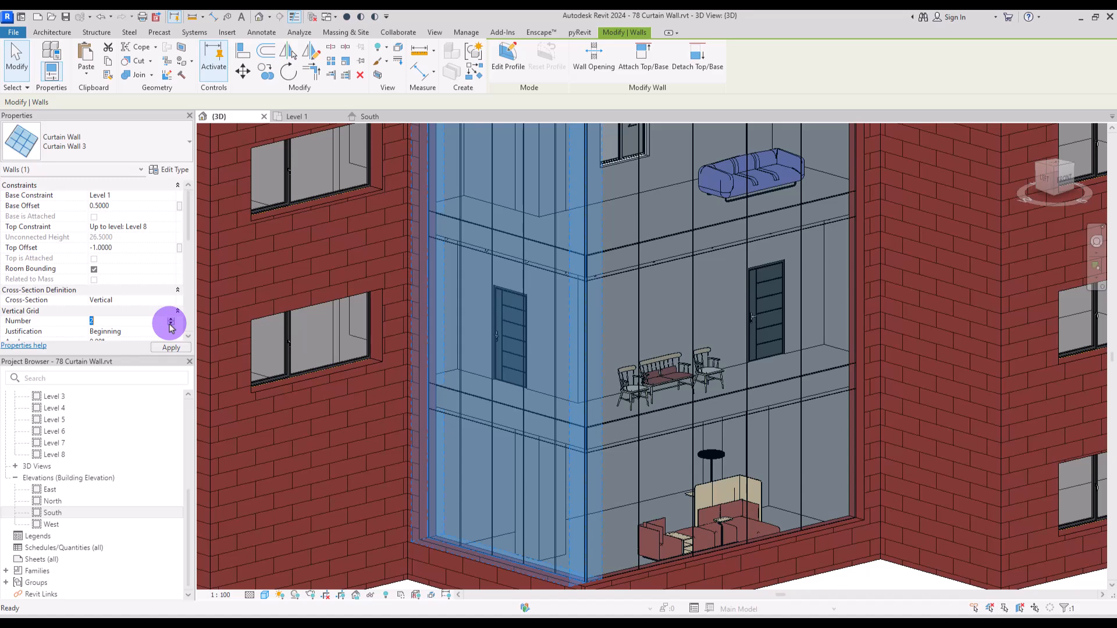
- Set the left-side curtain wall's vertical grid number to 2 and its justification to Center
{"action": "middle_click_drag", "start_coordinate": [486, 429], "coordinate": [445, 402], "text": "shift"}
{"action": "left_click_drag", "start_coordinate": [188, 214], "coordinate": [170, 249]}
{"action": "left_click", "coordinate": [170, 258]}
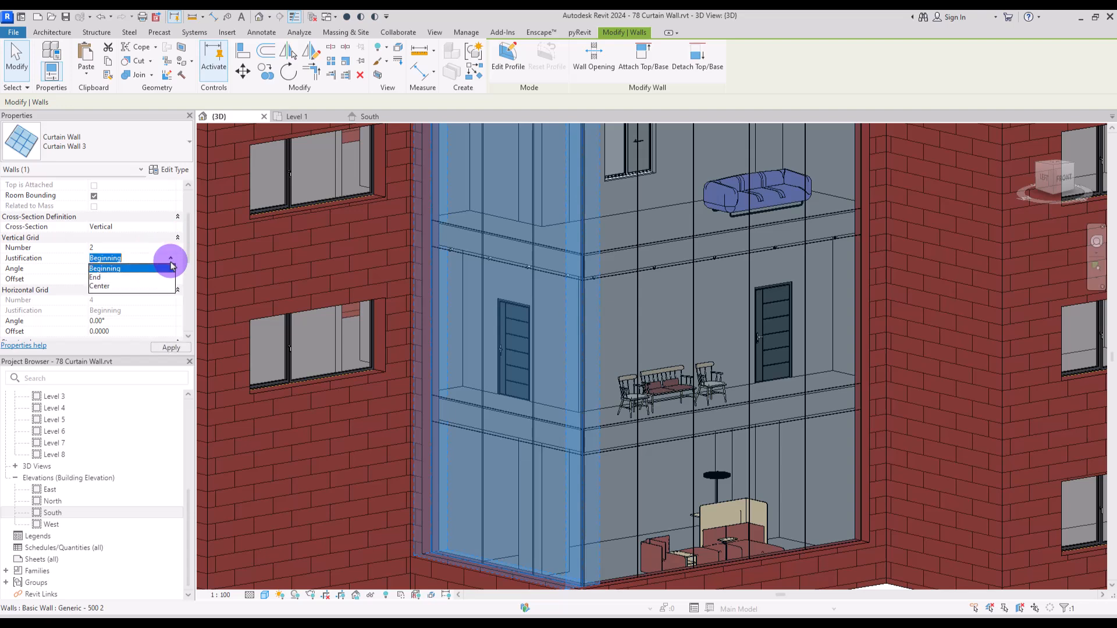
{"action": "left_click", "coordinate": [109, 286]}
{"action": "key", "text": "Escape"}
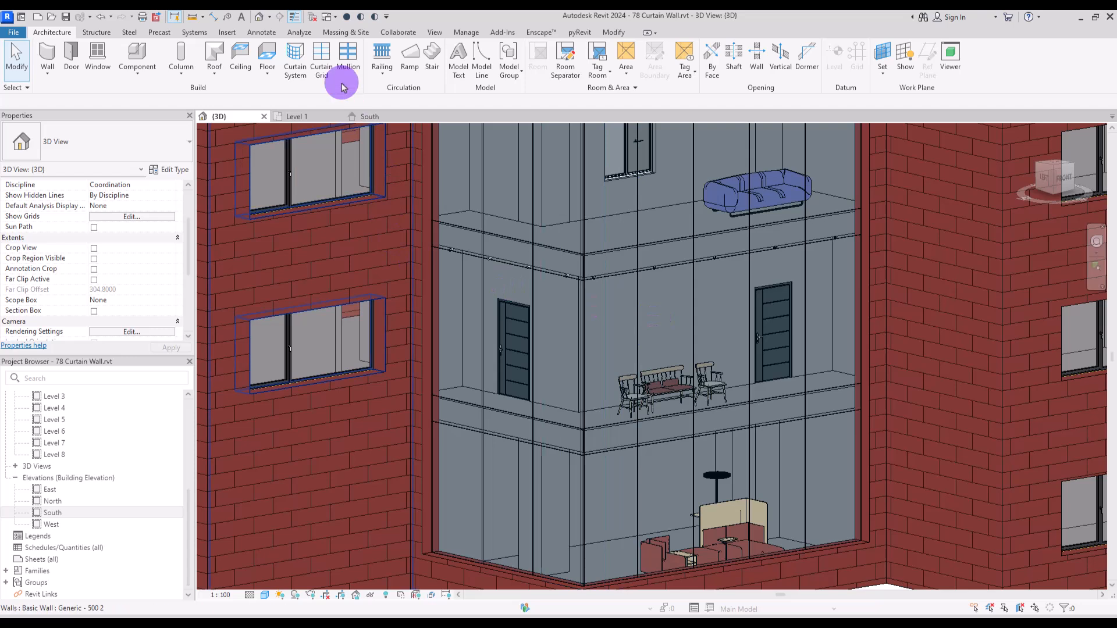
- Place 50 x 150mm rectangular mullions on all grid lines of both corner curtain walls
{"action": "left_click", "coordinate": [343, 61]}
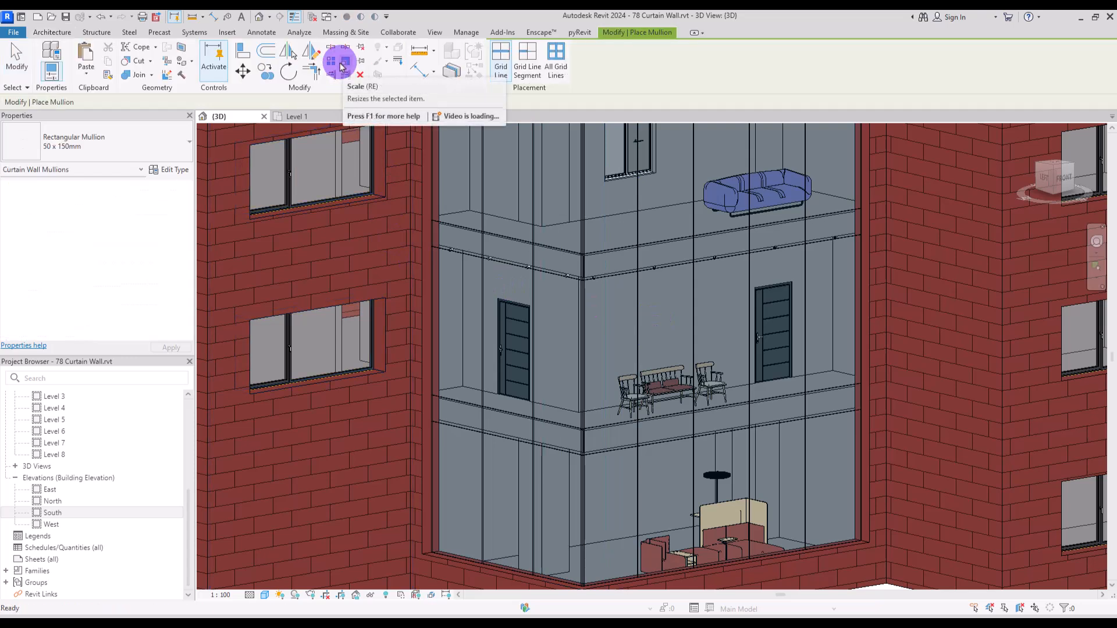
{"action": "left_click", "coordinate": [560, 57]}
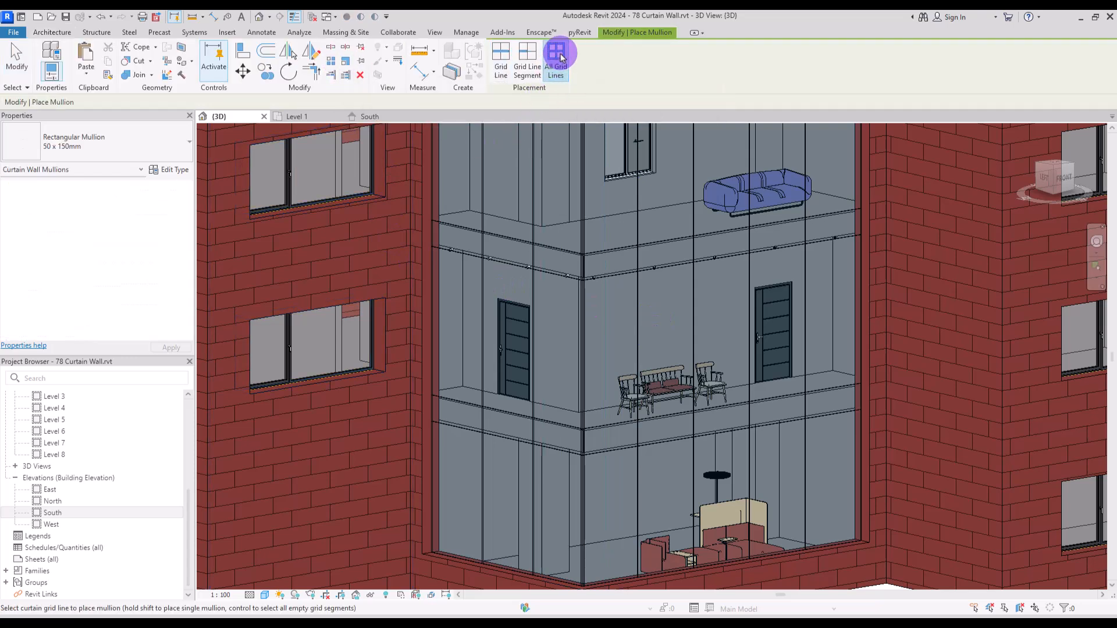
{"action": "left_click", "coordinate": [433, 210]}
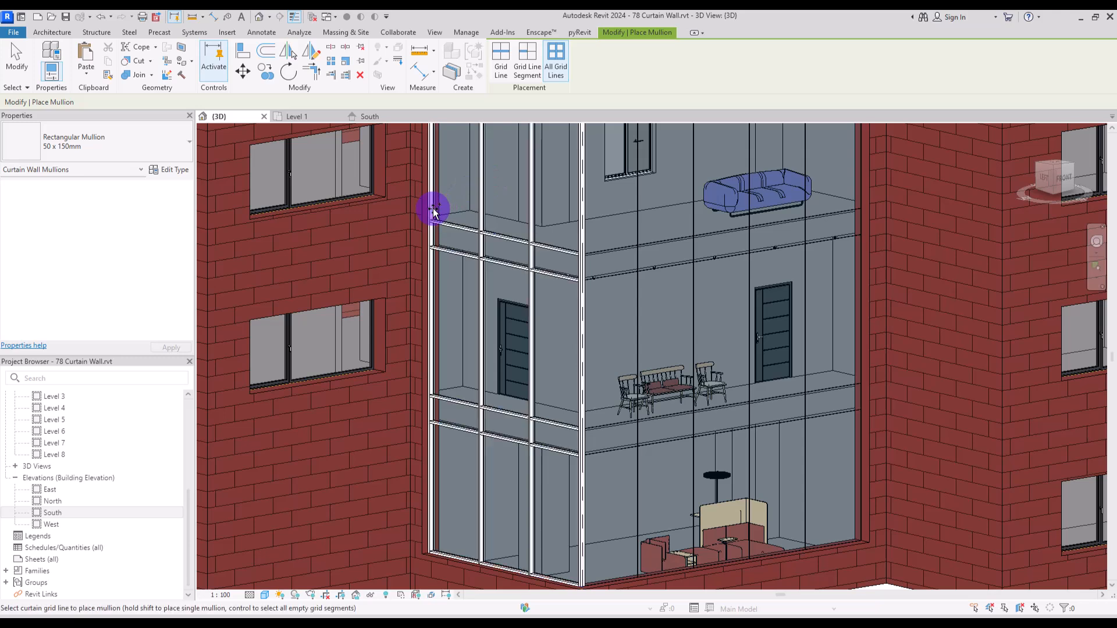
{"action": "left_click", "coordinate": [857, 164]}
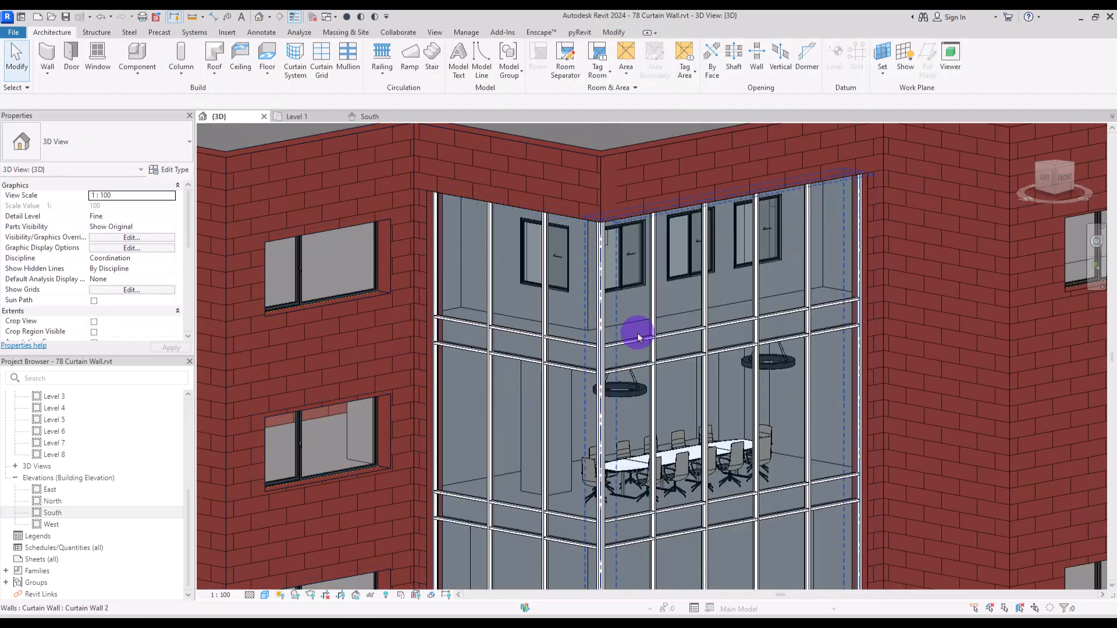
- Change the row of panels along the uppermost slab band on the left-side curtain wall to the Solid system panel
{"action": "key", "text": "Tab"}
{"action": "key", "text": "Tab"}
{"action": "left_click", "coordinate": [466, 348]}
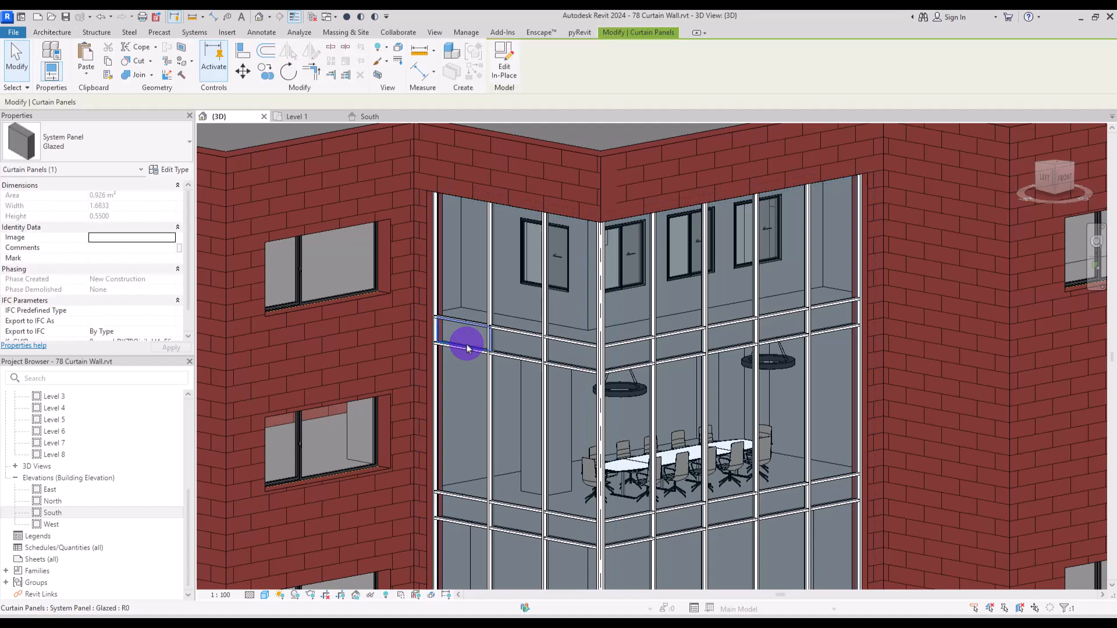
{"action": "right_click", "coordinate": [455, 343]}
{"action": "mouse_move", "coordinate": [476, 329]}
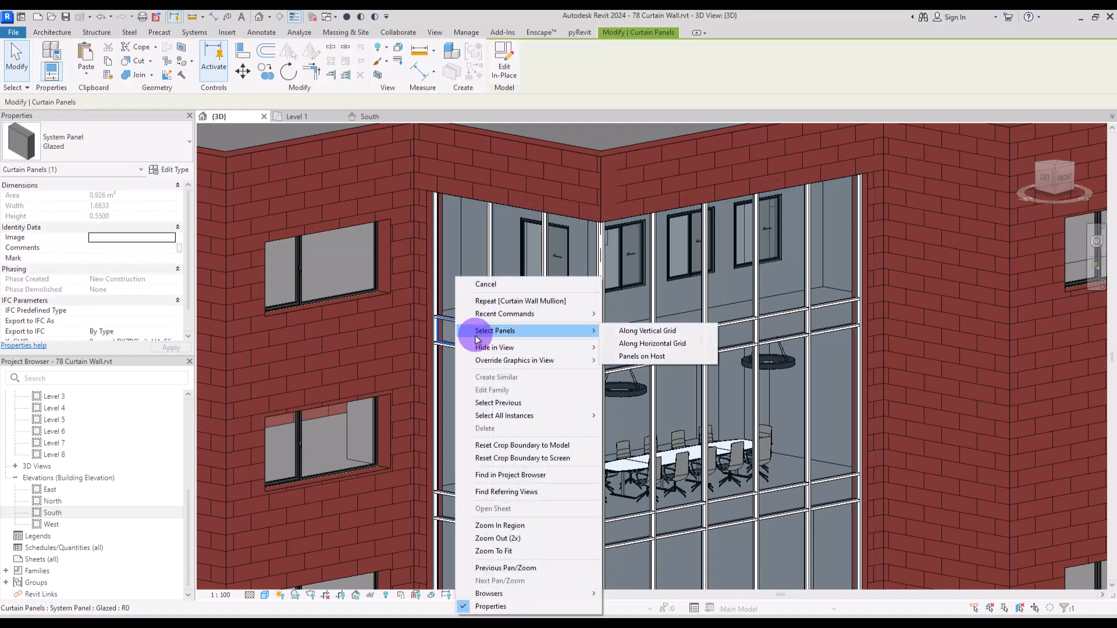
{"action": "left_click", "coordinate": [636, 343]}
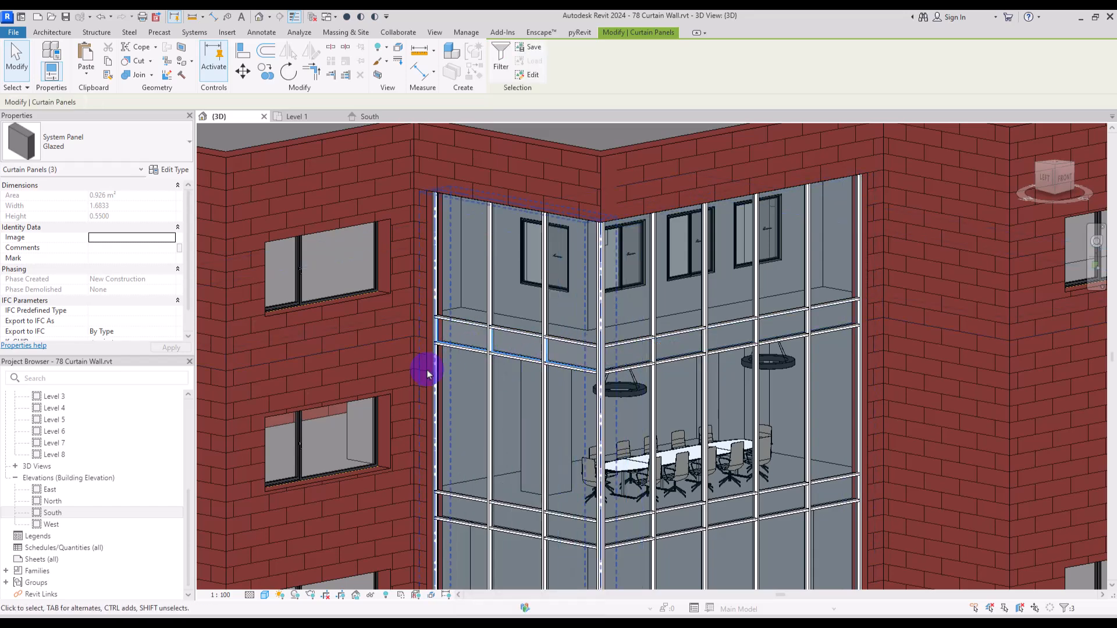
{"action": "left_click", "coordinate": [109, 139]}
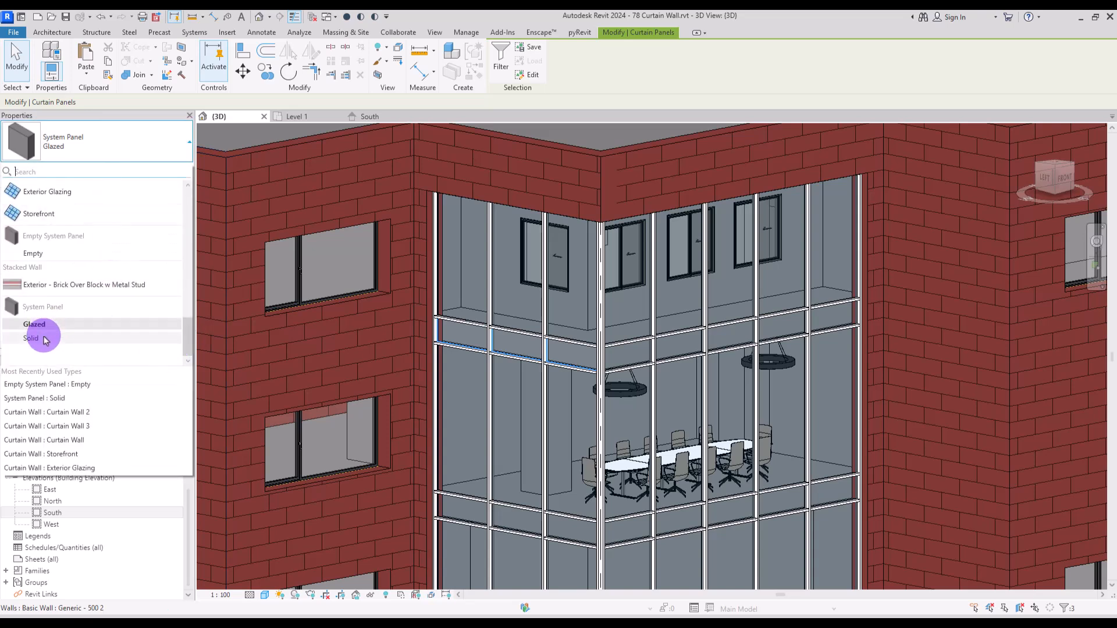
{"action": "left_click_drag", "start_coordinate": [185, 333], "coordinate": [172, 354]}
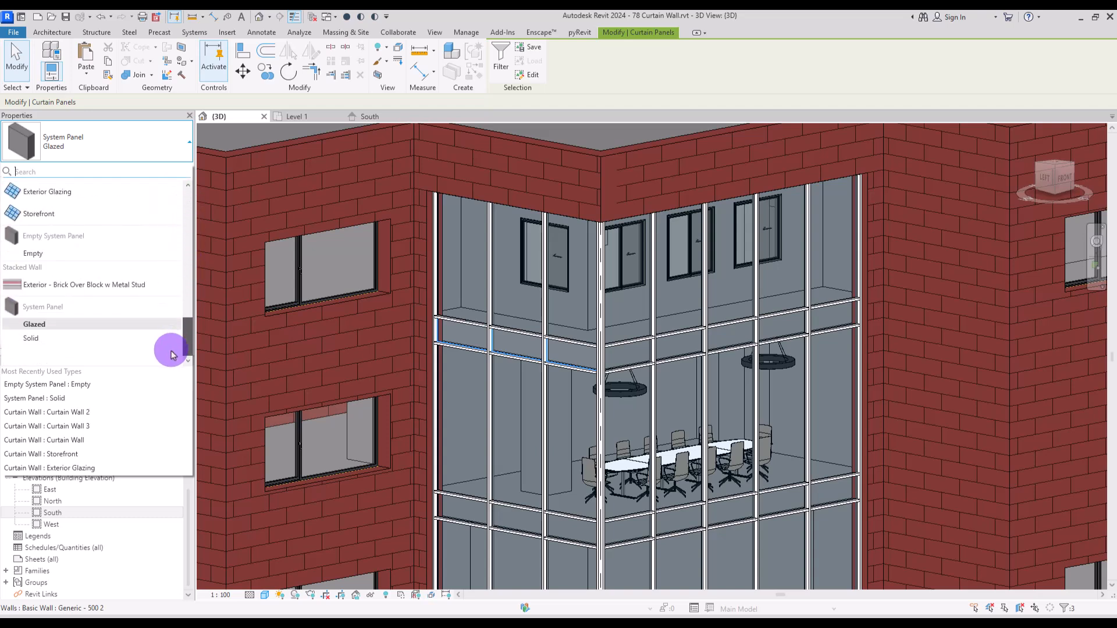
{"action": "left_click", "coordinate": [36, 337]}
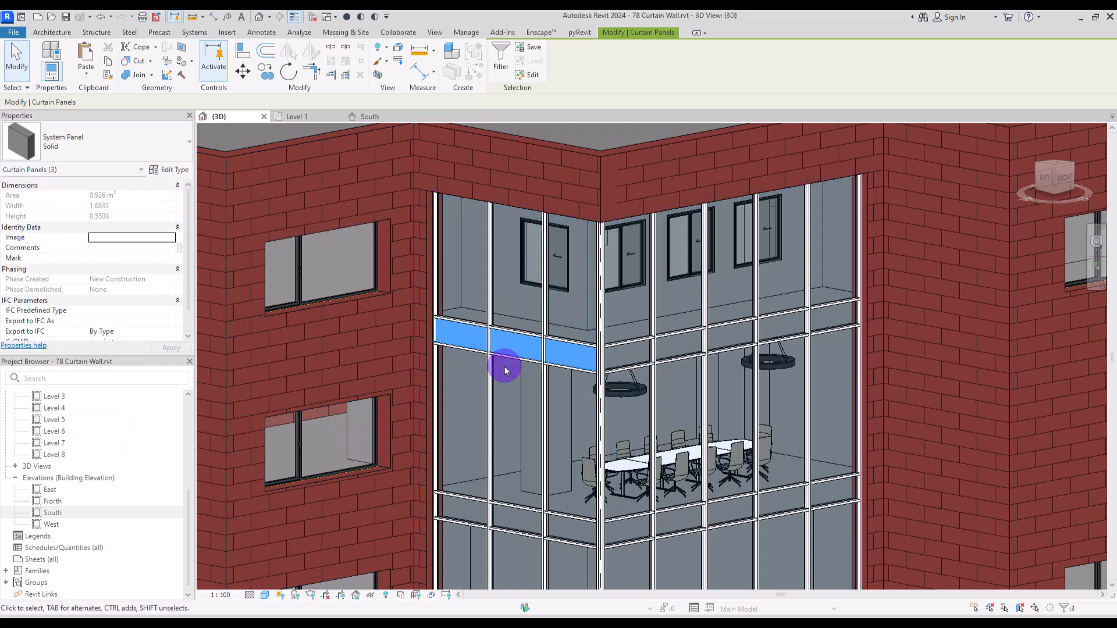
- Review the Solid system panel's type properties, such as material and thickness, and close them without changes
{"action": "left_click", "coordinate": [165, 169]}
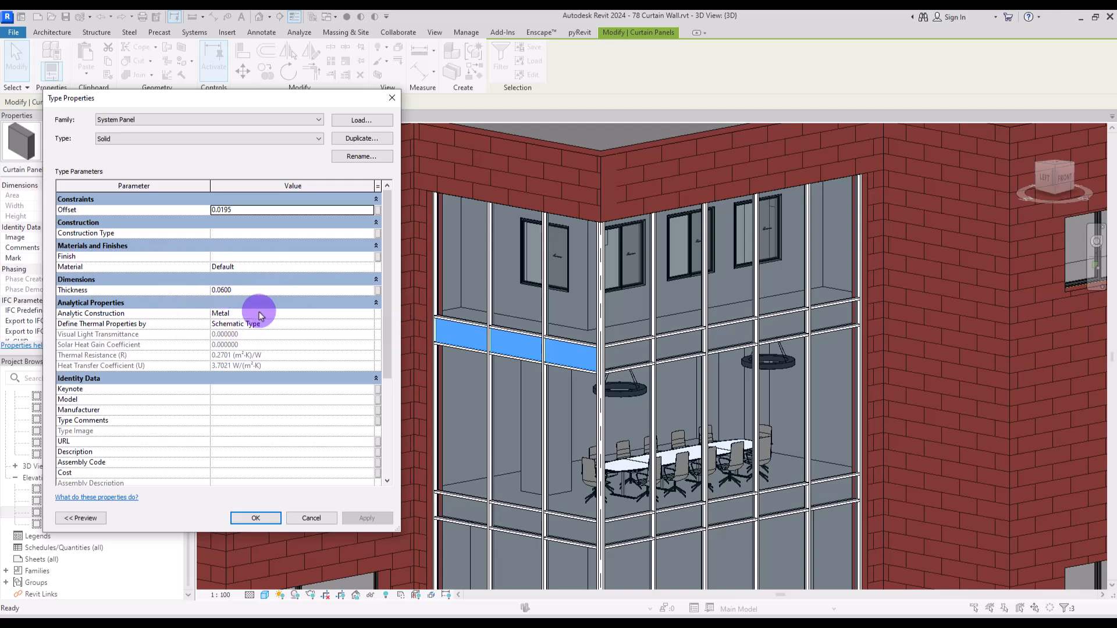
{"action": "key", "text": "Escape"}
{"action": "key", "text": "Escape"}
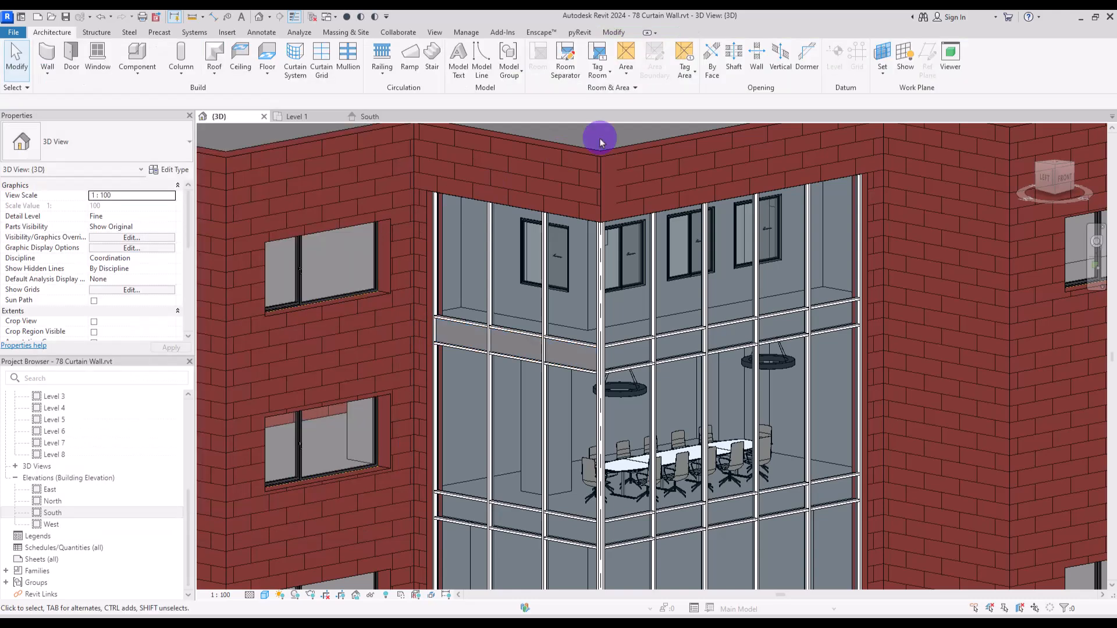
- Change the row of panels along the uppermost slab band on the right-side curtain wall to the Solid system panel
{"action": "left_click", "coordinate": [649, 353]}
{"action": "right_click", "coordinate": [649, 353]}
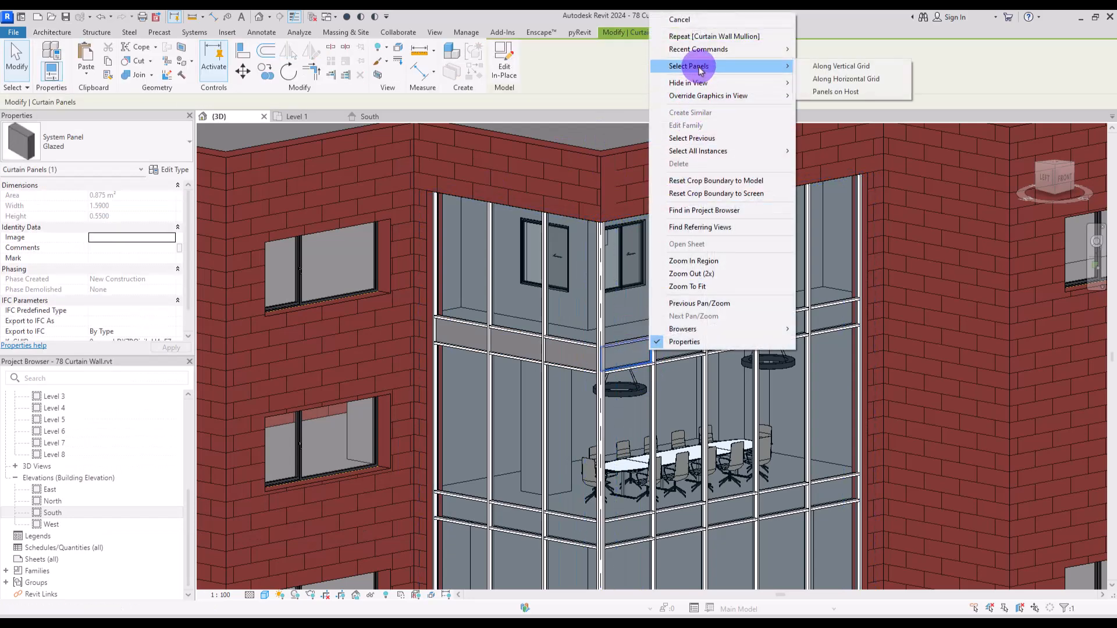
{"action": "left_click", "coordinate": [846, 77]}
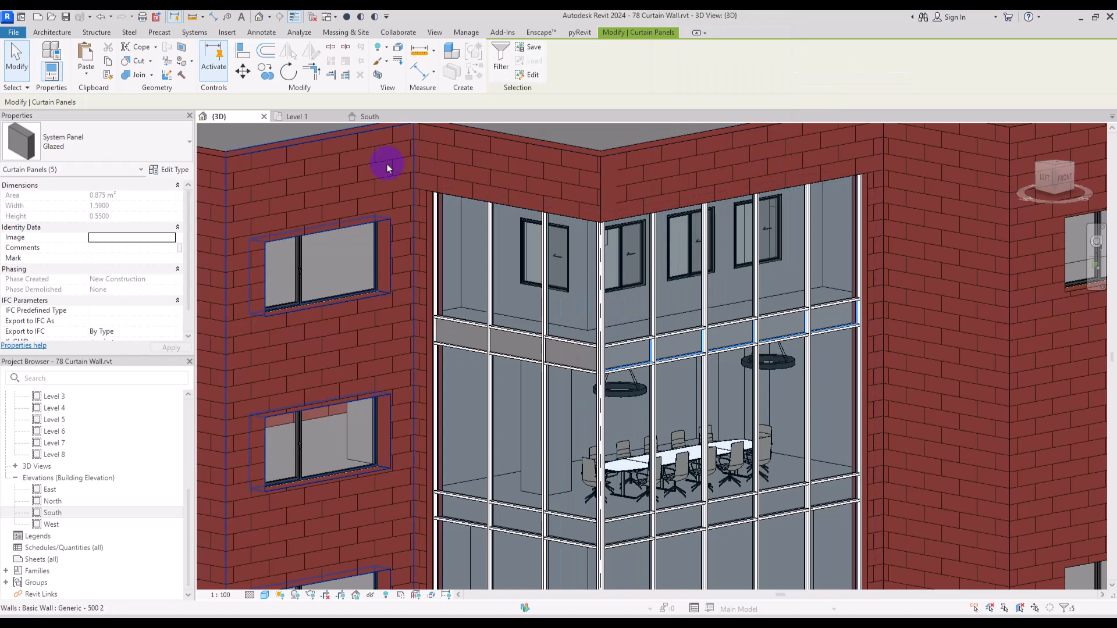
{"action": "left_click", "coordinate": [131, 144]}
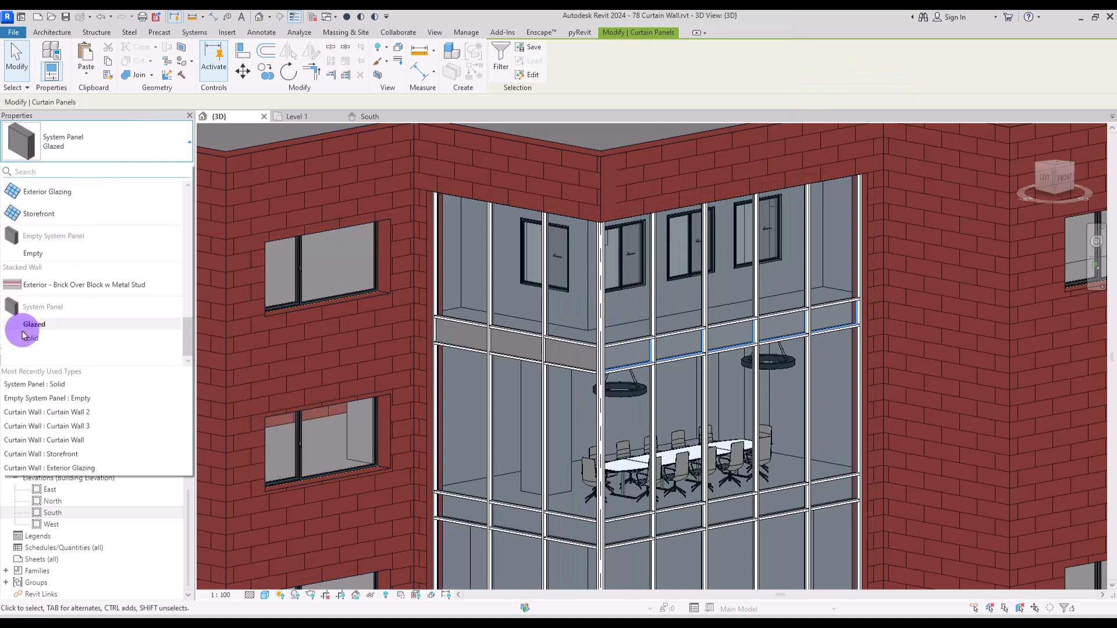
{"action": "left_click", "coordinate": [32, 339]}
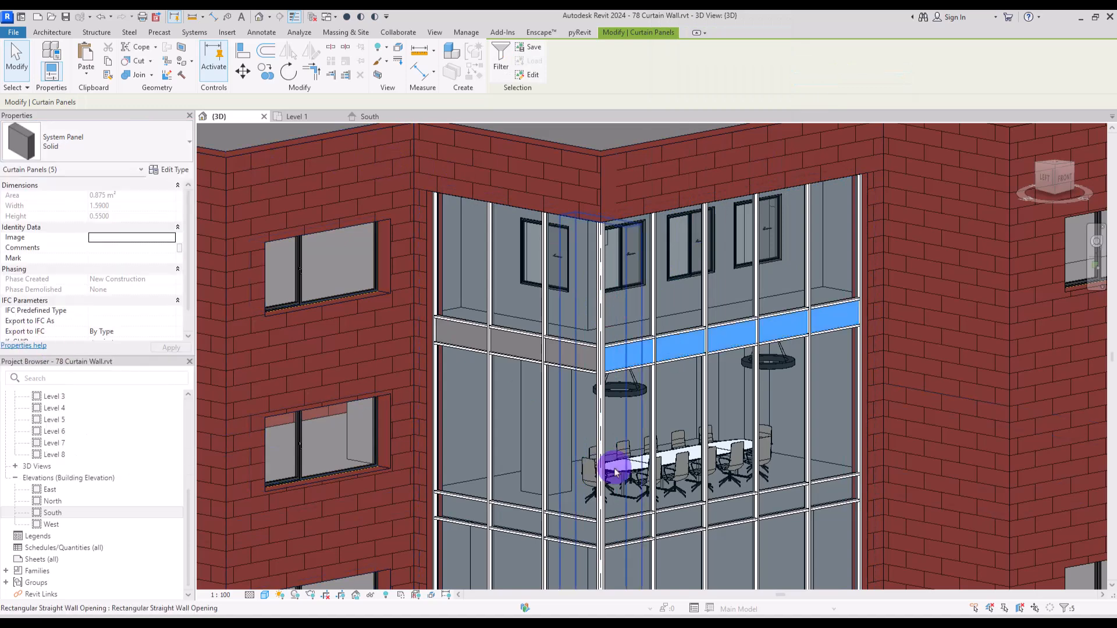
{"action": "left_click", "coordinate": [249, 130]}
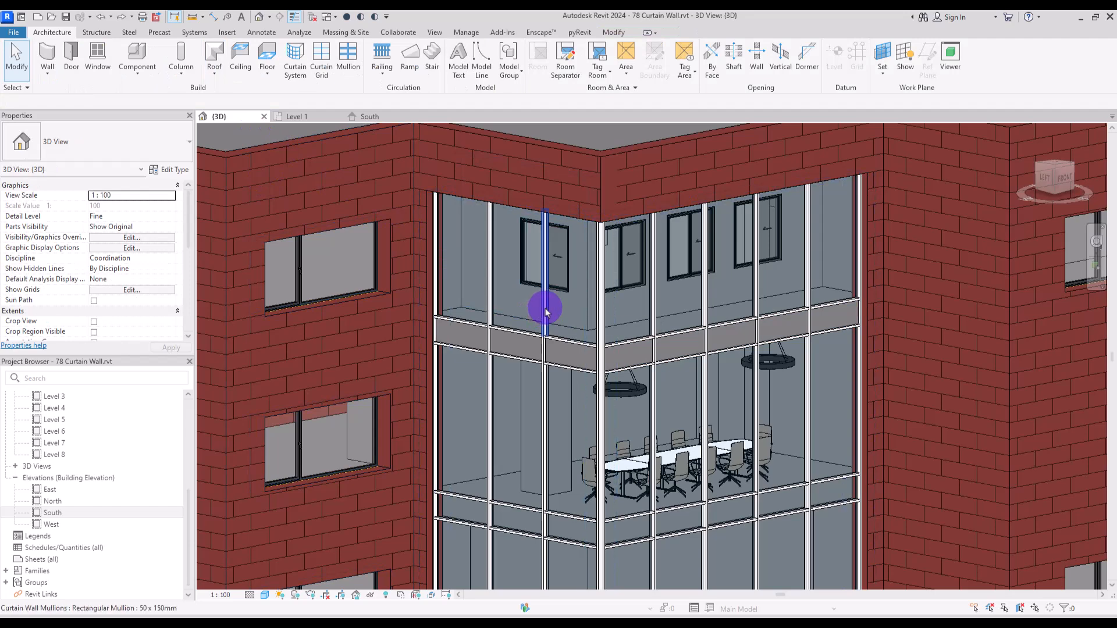
- Review the 50 x 150mm rectangular mullion's type properties, such as offset, profile, thickness, material and side widths, and close them without changes
{"action": "left_click", "coordinate": [545, 312]}
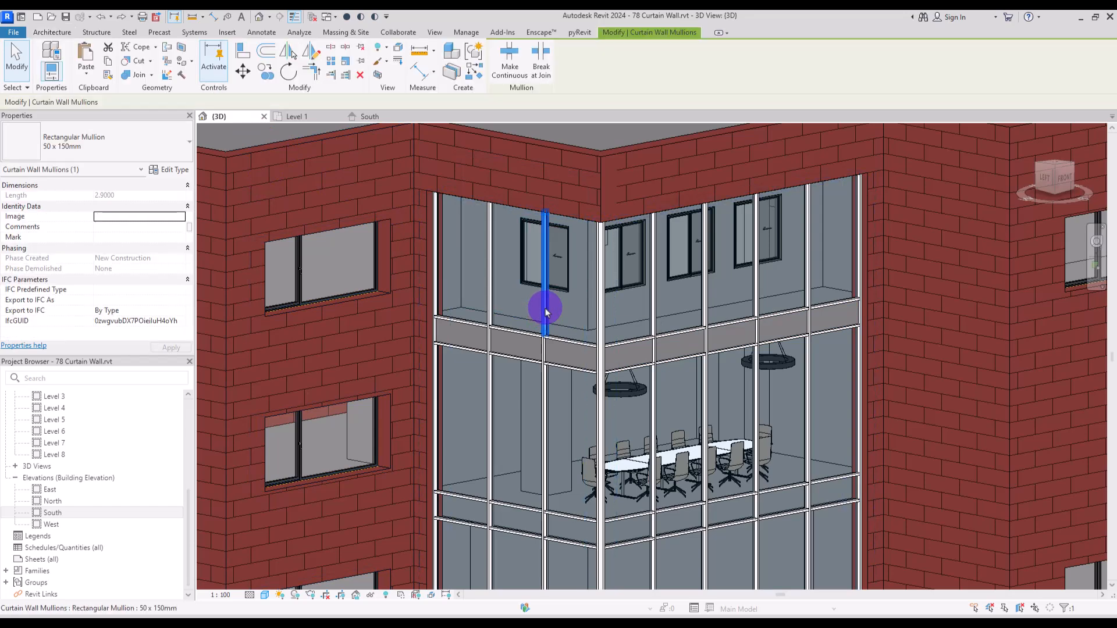
{"action": "left_click", "coordinate": [170, 174]}
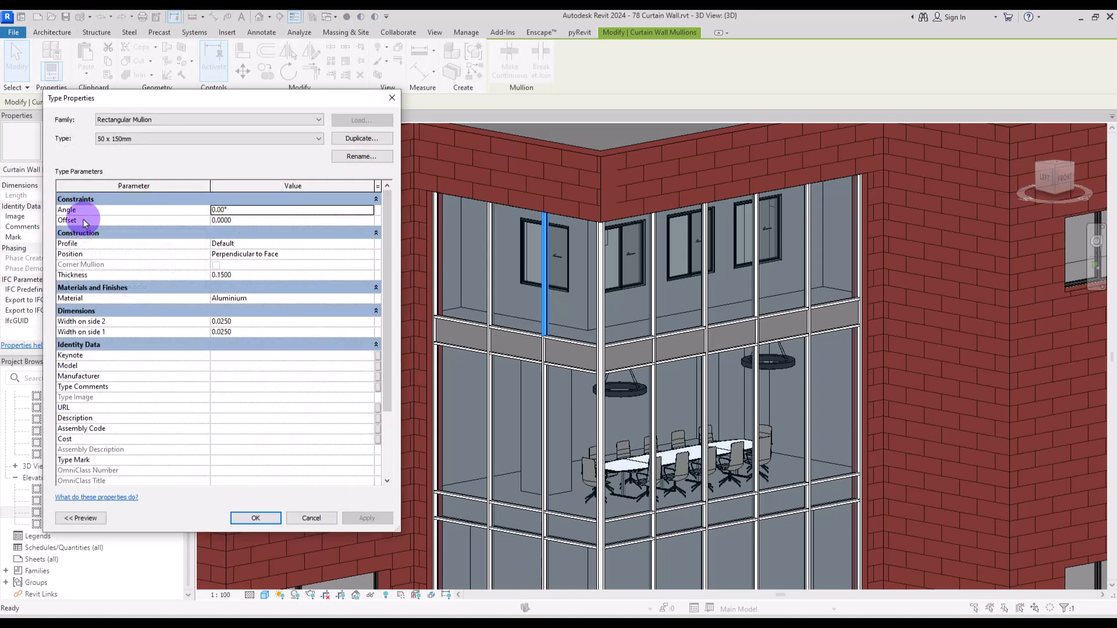
{"action": "left_click_drag", "start_coordinate": [154, 98], "coordinate": [182, 127]}
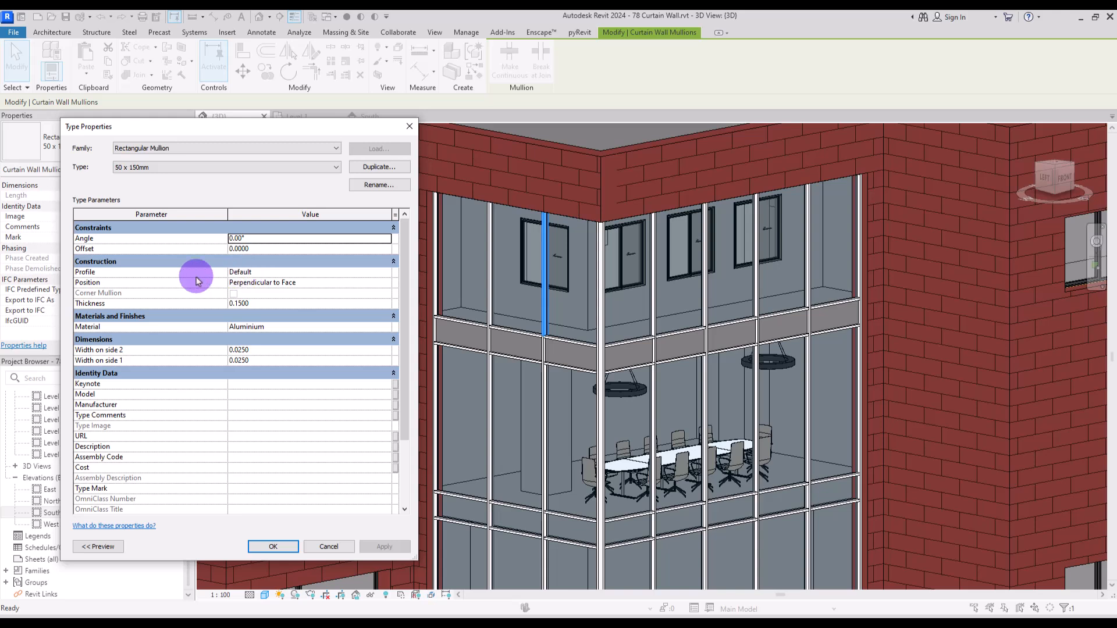
{"action": "mouse_move", "coordinate": [121, 307]}
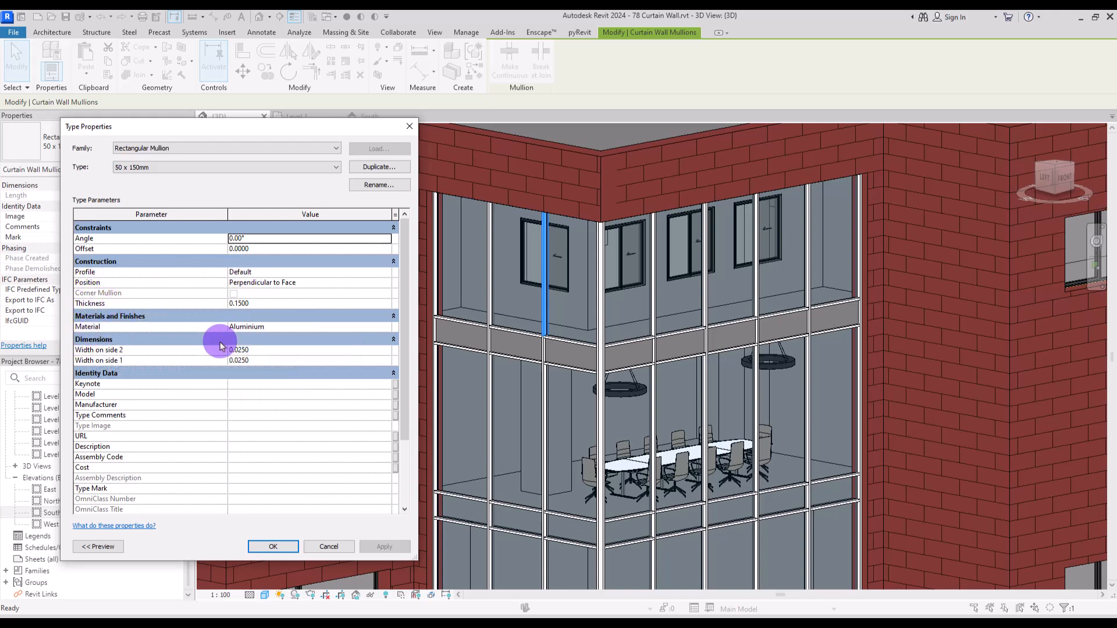
{"action": "left_click", "coordinate": [325, 545]}
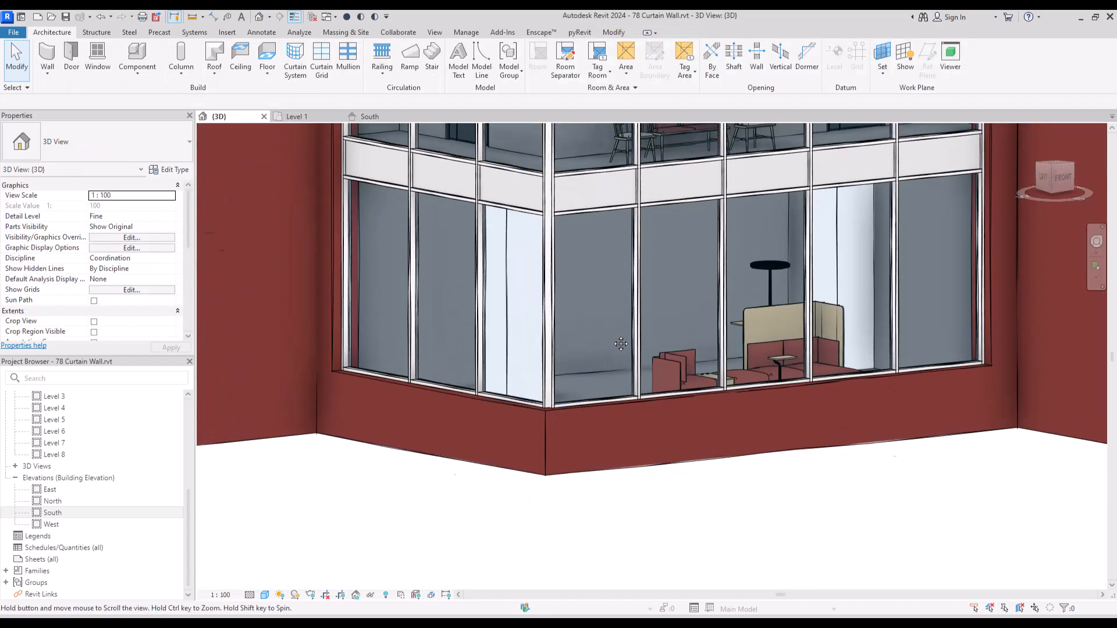
- Examine the finished corner curtain wall from the ground floor upwards and from its left side, including mullions, solid slab bands and interiors
{"action": "scroll", "coordinate": [608, 567], "scroll_direction": "up", "scroll_amount": 5}
{"action": "middle_click_drag", "start_coordinate": [581, 523], "coordinate": [610, 588]}
{"action": "middle_click_drag", "start_coordinate": [638, 174], "coordinate": [601, 547]}
{"action": "middle_click_drag", "start_coordinate": [632, 213], "coordinate": [650, 562]}
{"action": "middle_click_drag", "start_coordinate": [642, 157], "coordinate": [660, 459]}
{"action": "middle_click_drag", "start_coordinate": [659, 460], "coordinate": [723, 388], "text": "shift"}
{"action": "middle_click_drag", "start_coordinate": [570, 518], "coordinate": [669, 486], "text": "shift"}
{"action": "scroll", "coordinate": [667, 485], "scroll_direction": "up", "scroll_amount": 10}
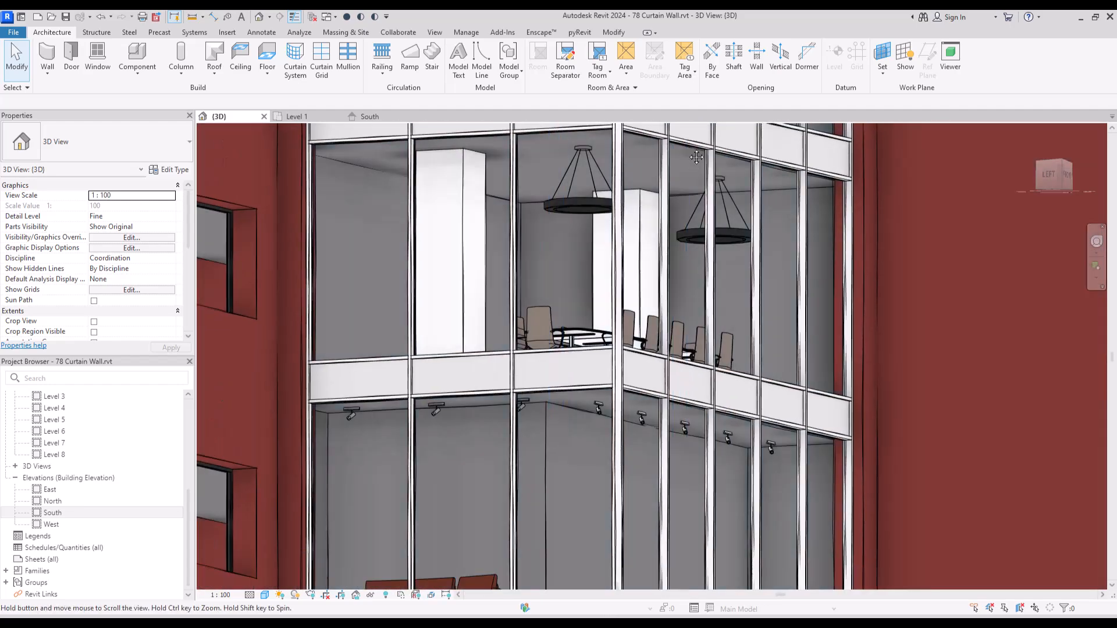